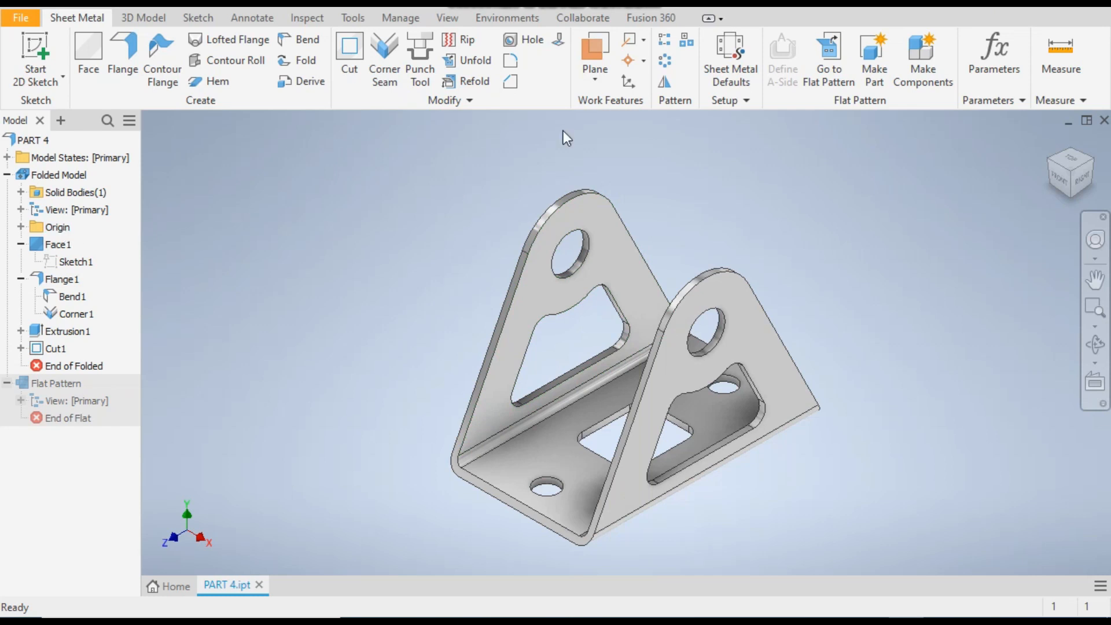
Review the face, flange, extrusion and cut features of the PART 4 bracket, and view its flat pattern before returning to the folded model.
left_click(23, 245)
left_click(42, 245)
left_click(55, 263)
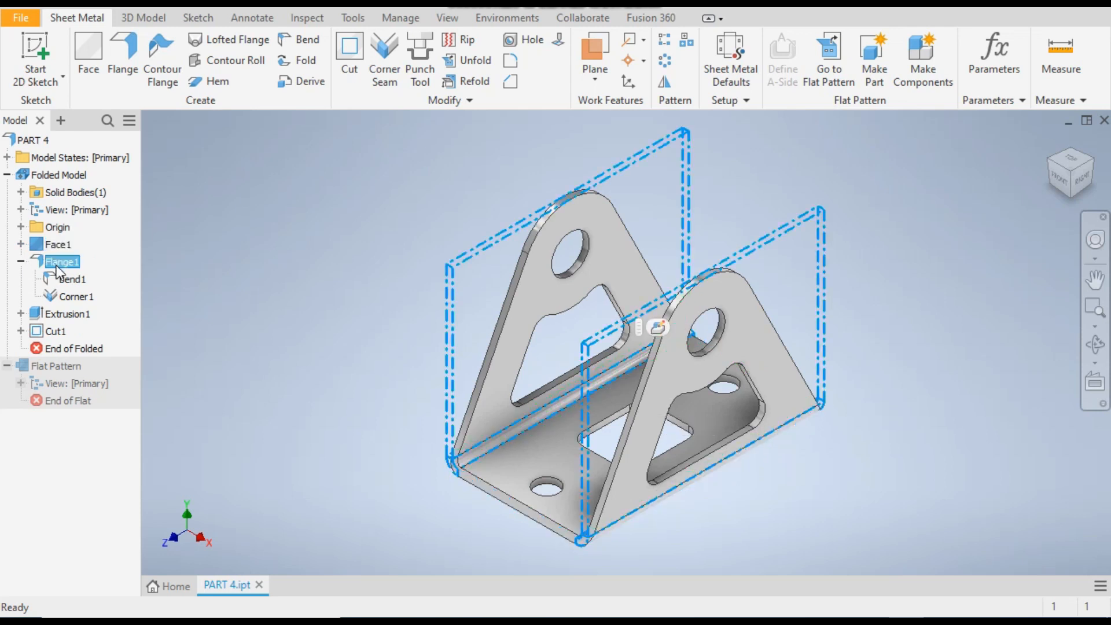
left_click(62, 315)
left_click(58, 331)
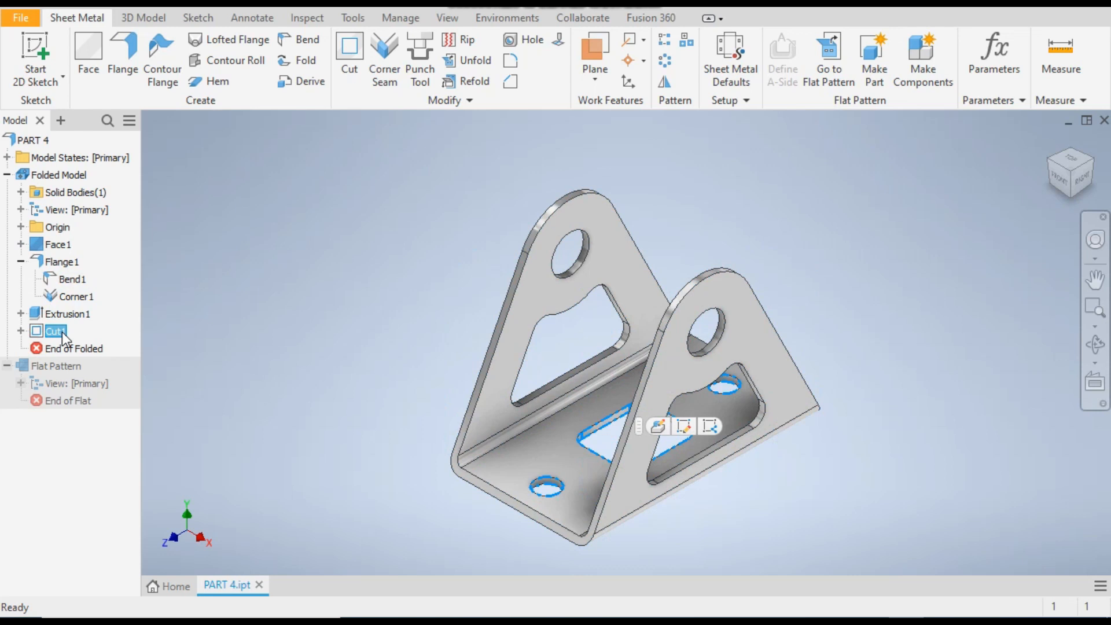
left_click(292, 282)
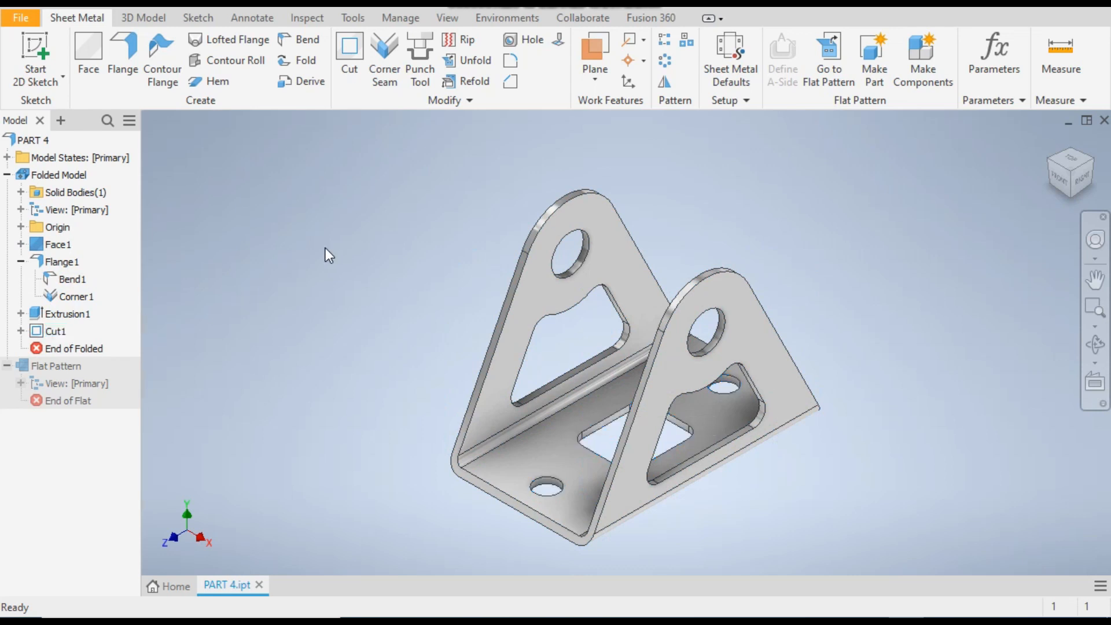
left_click(831, 72)
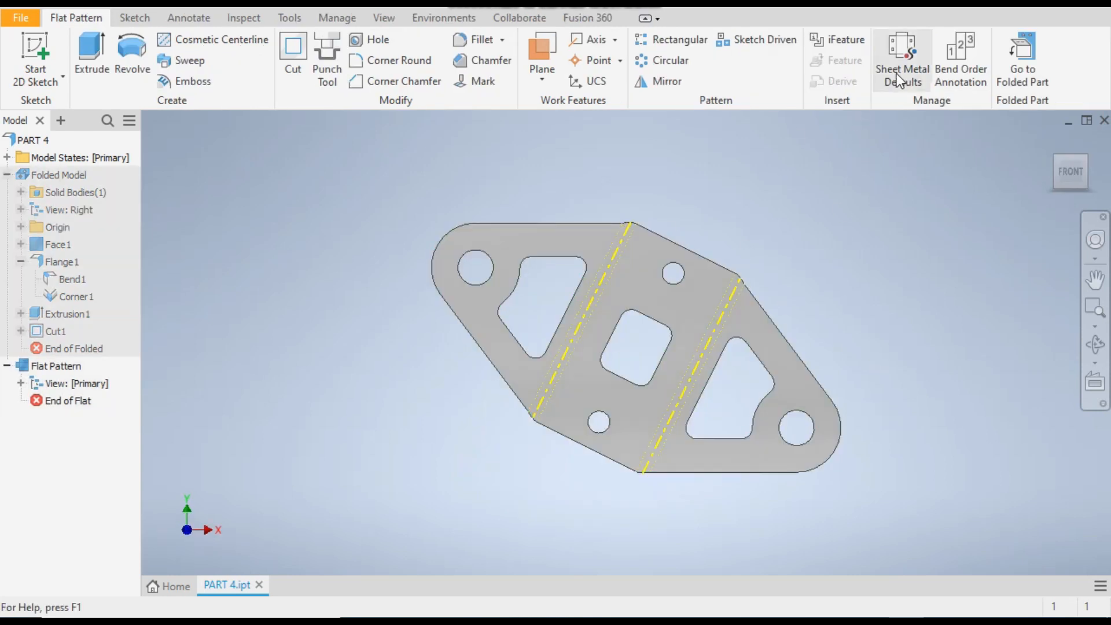
left_click(1021, 58)
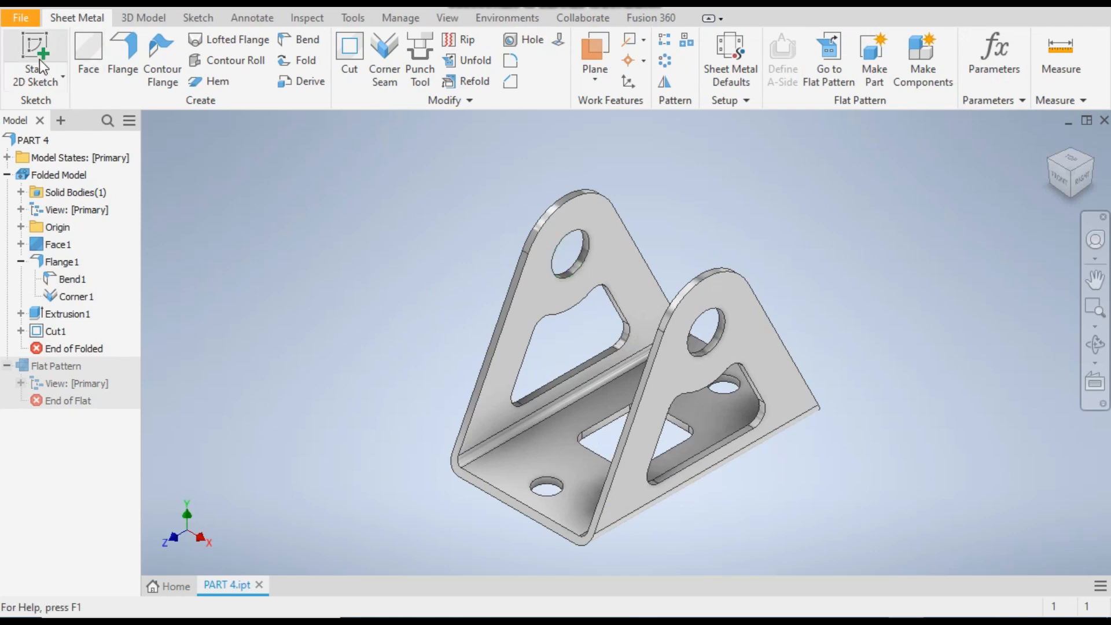
Create a new sheet metal part file from the list of templates.
left_click(22, 17)
mouse_move(49, 95)
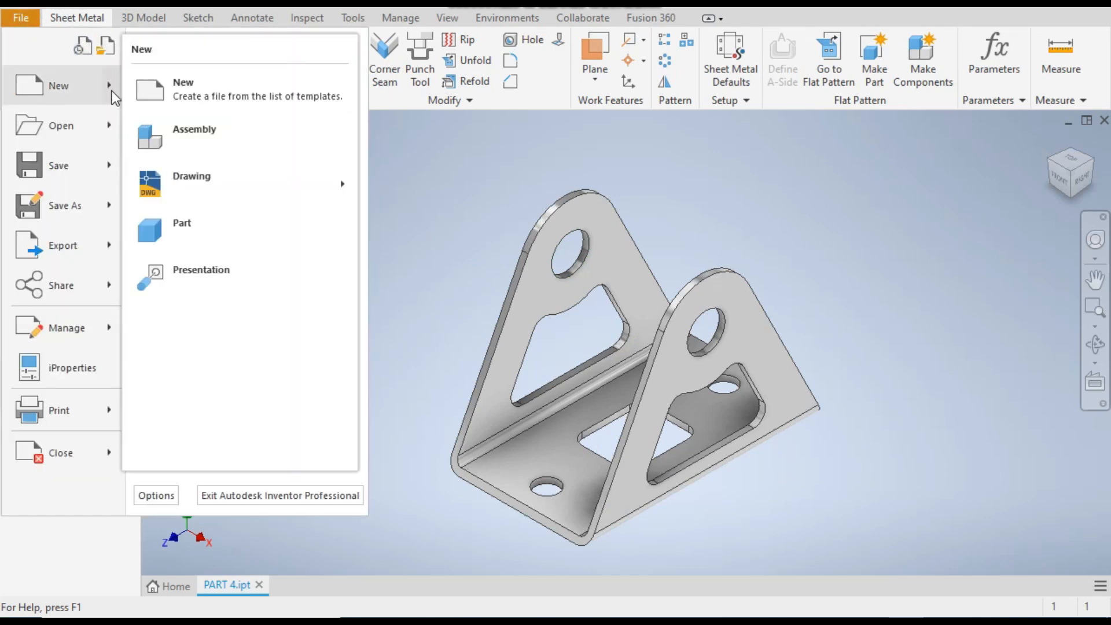
left_click(225, 83)
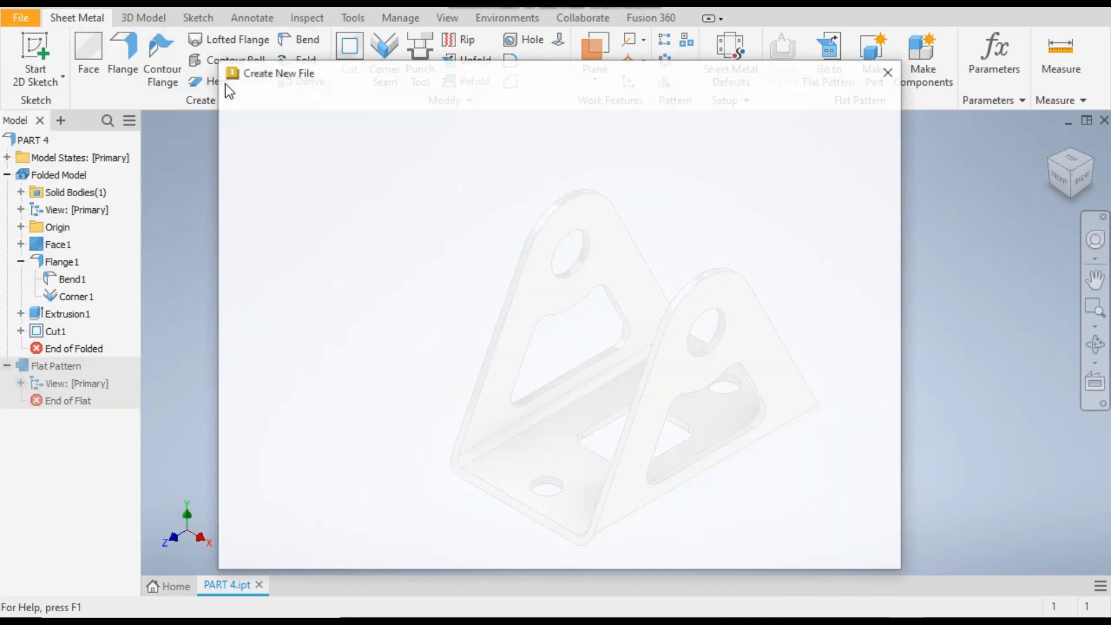
double_click(544, 156)
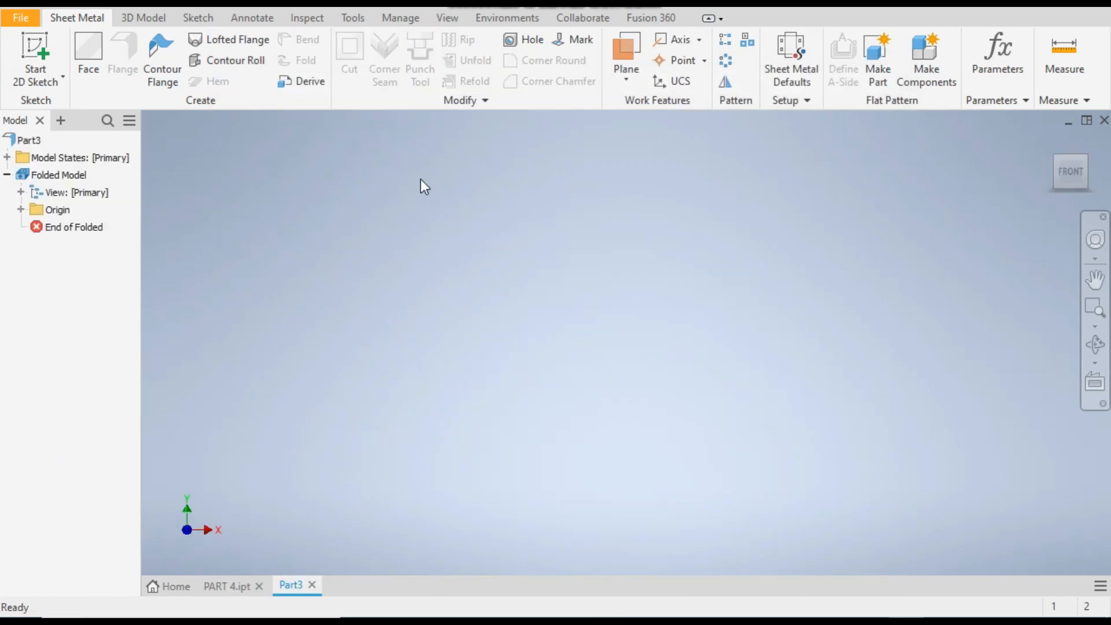
Sketch a centre-based rectangle on the horizontal XZ plane at the origin, 60 mm along X by 100 mm along Z, and finish the sketch.
left_click(29, 47)
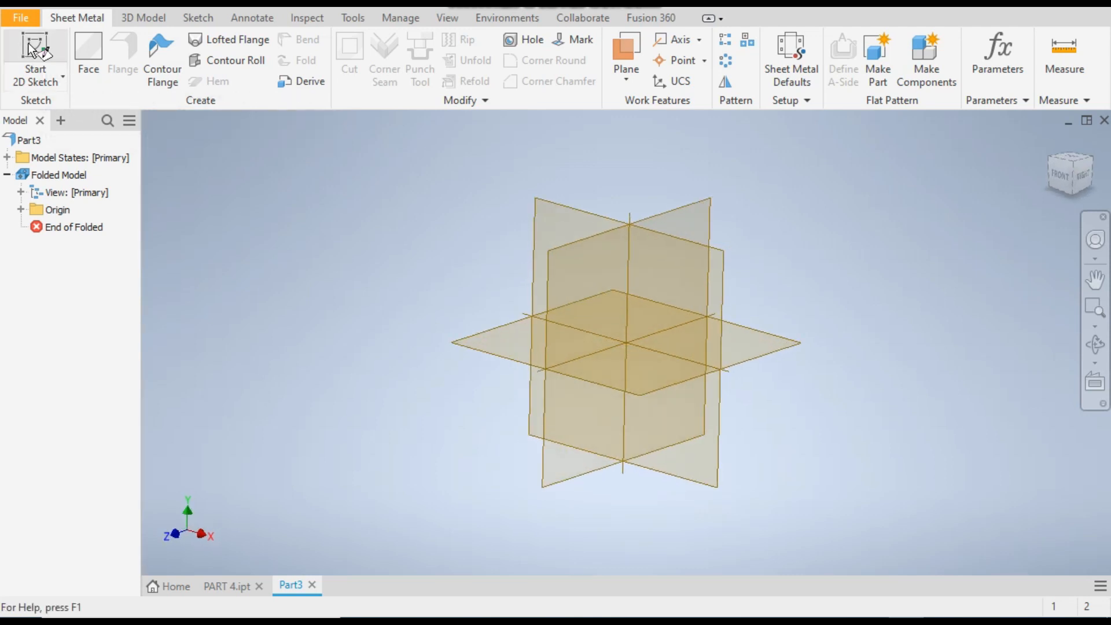
left_click(476, 339)
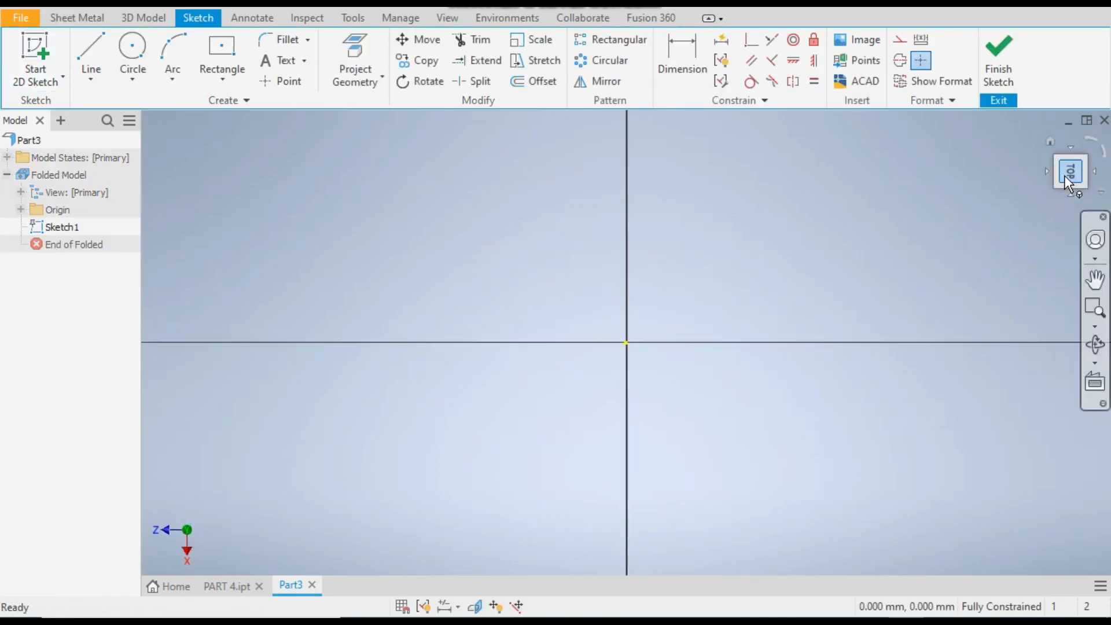
left_click(1089, 139)
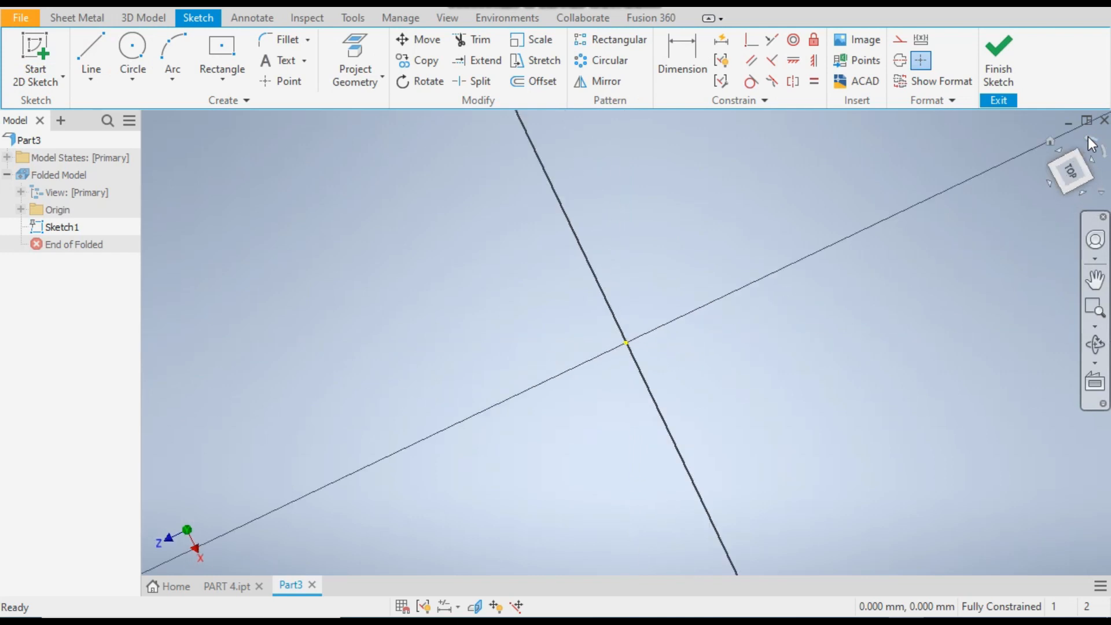
left_click(227, 85)
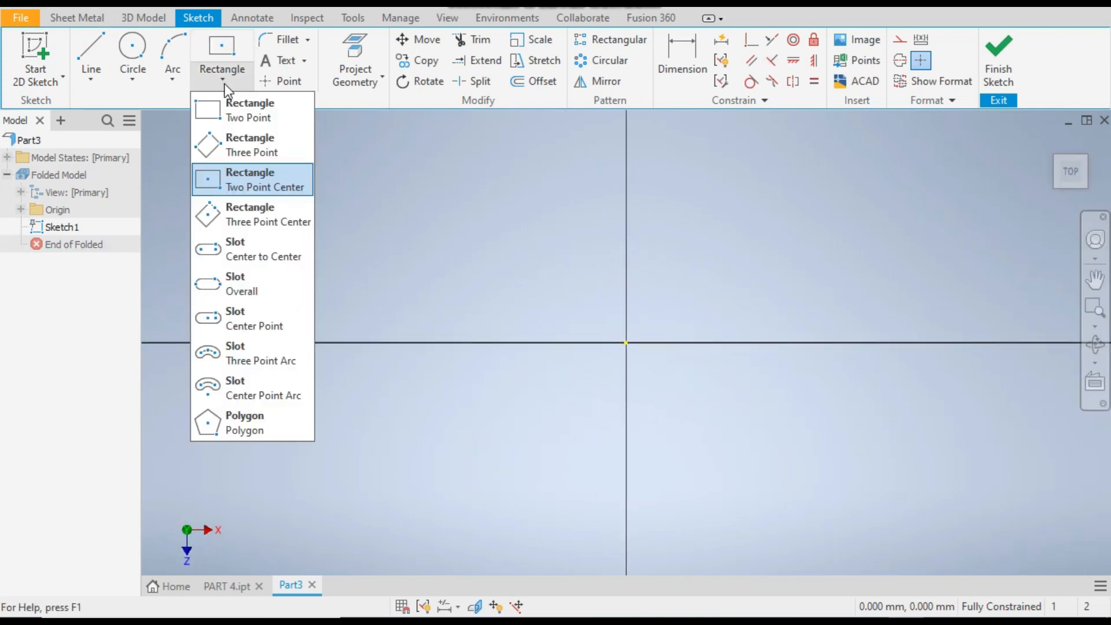
left_click(235, 190)
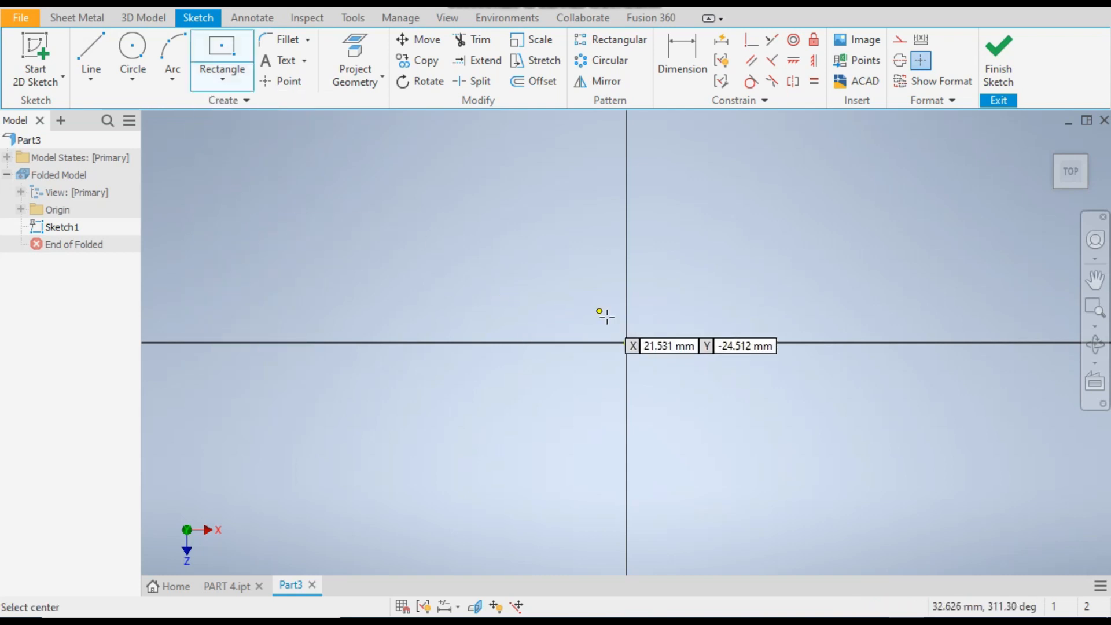
left_click(626, 342)
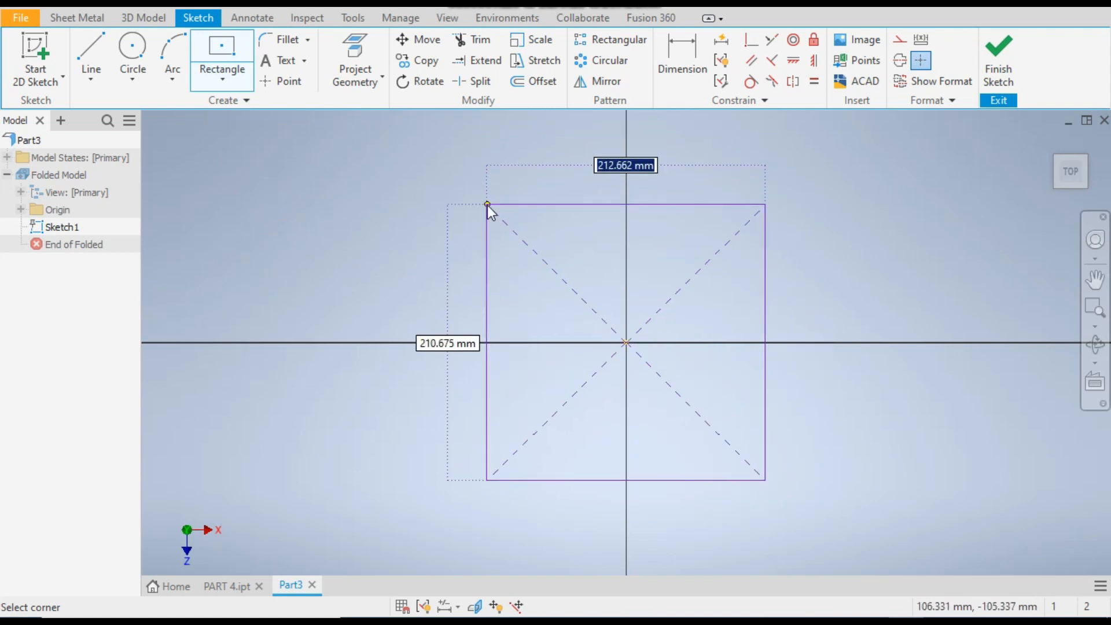
type("60")
key("Tab")
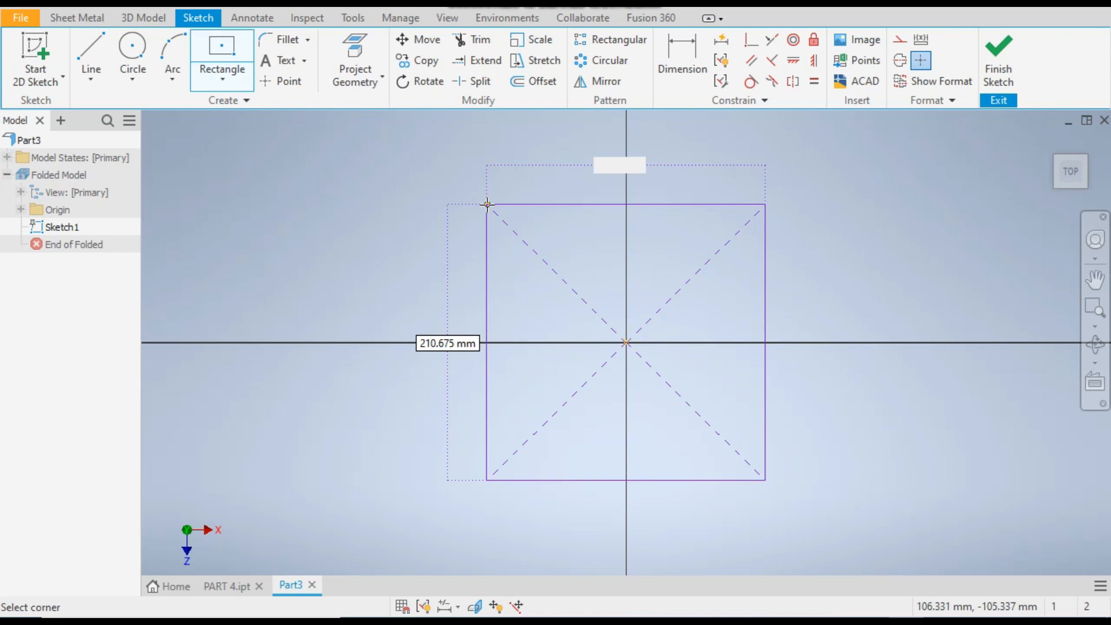
type("100")
key("Return")
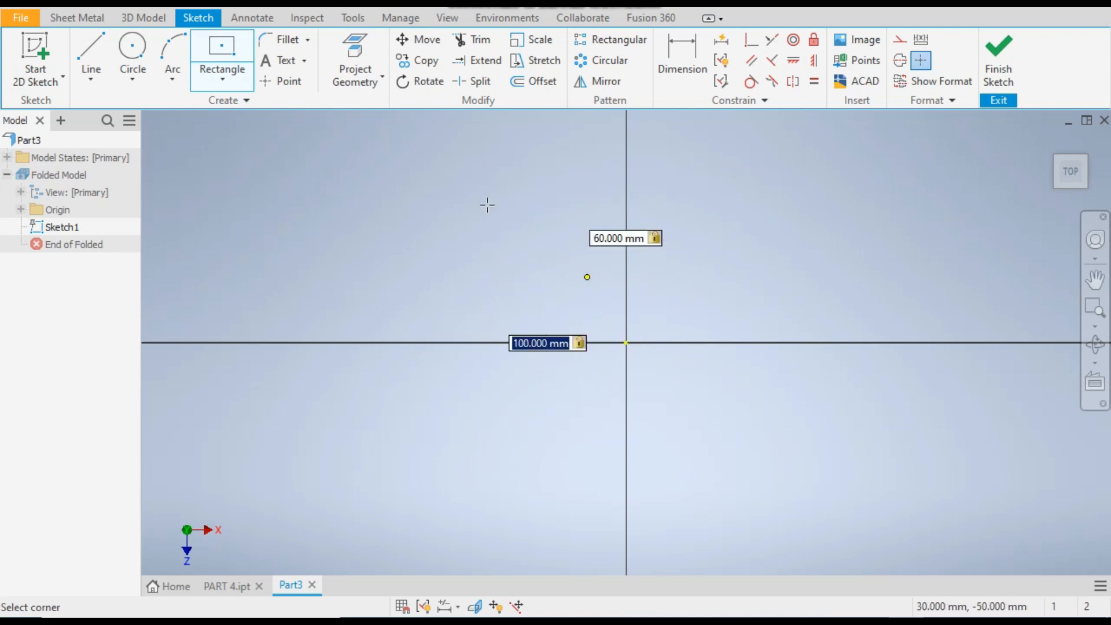
left_click(993, 74)
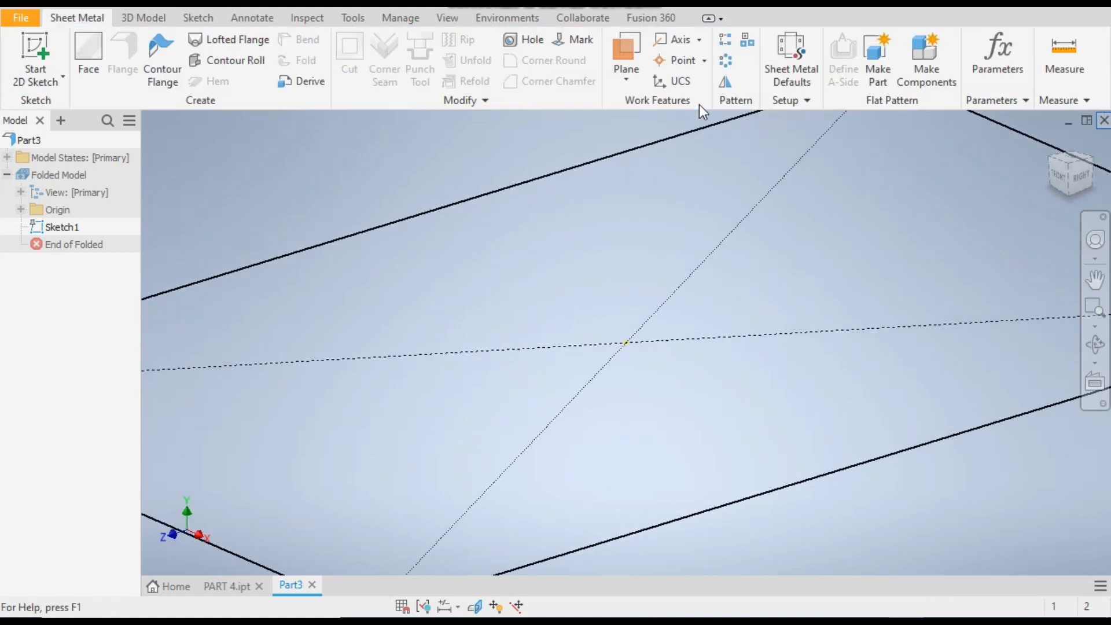
Create a sheet metal Face from the rectangle profile using the default rule.
left_click(96, 57)
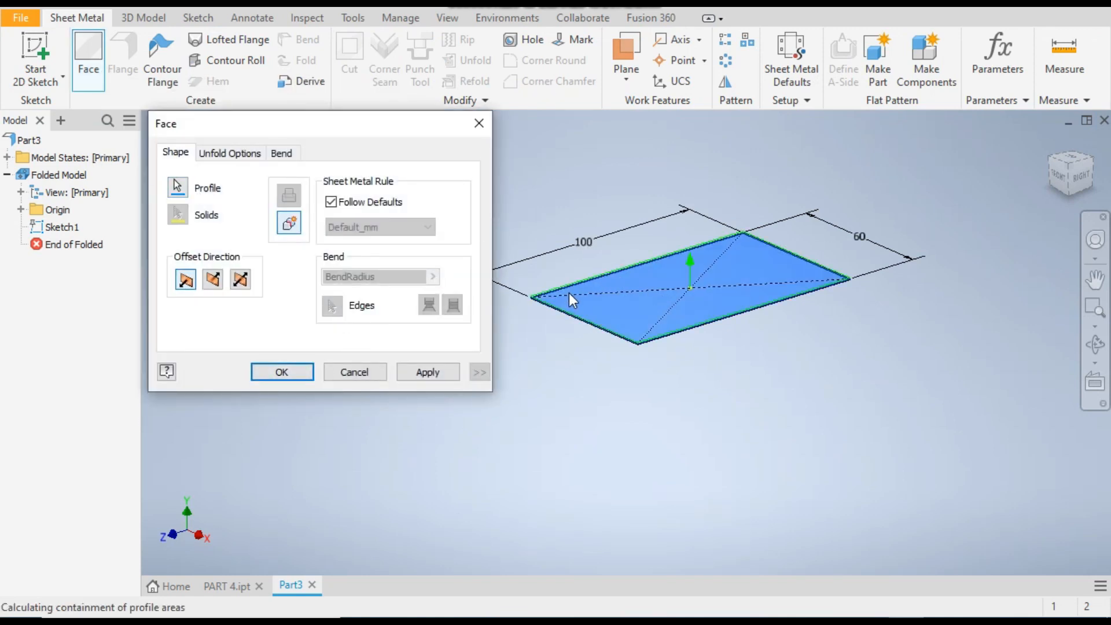
left_click(286, 378)
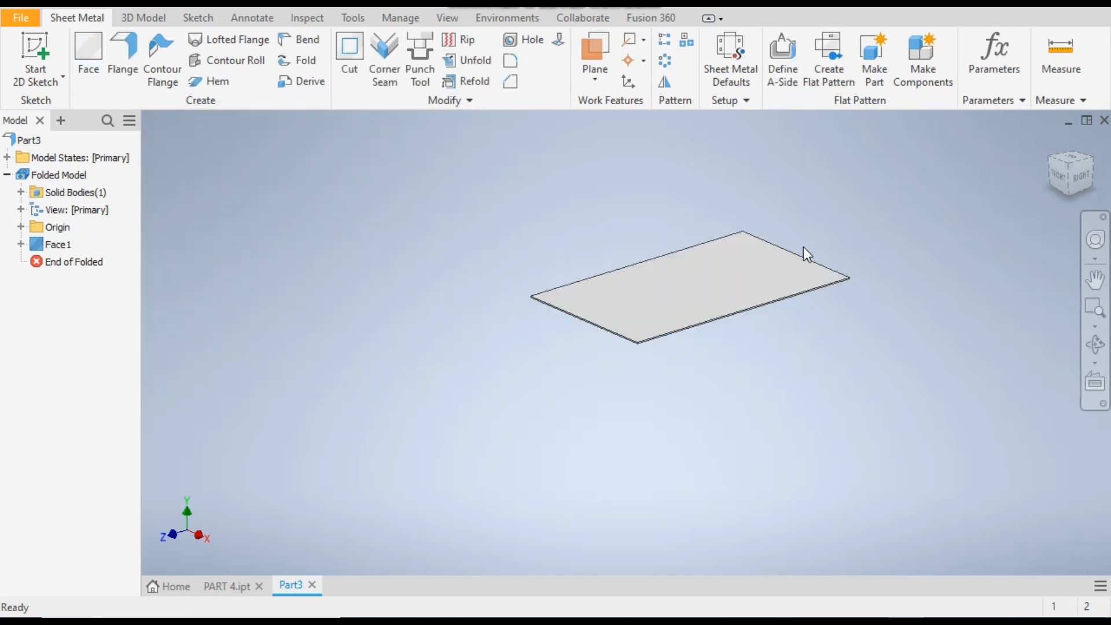
scroll(804, 247, "down", 3)
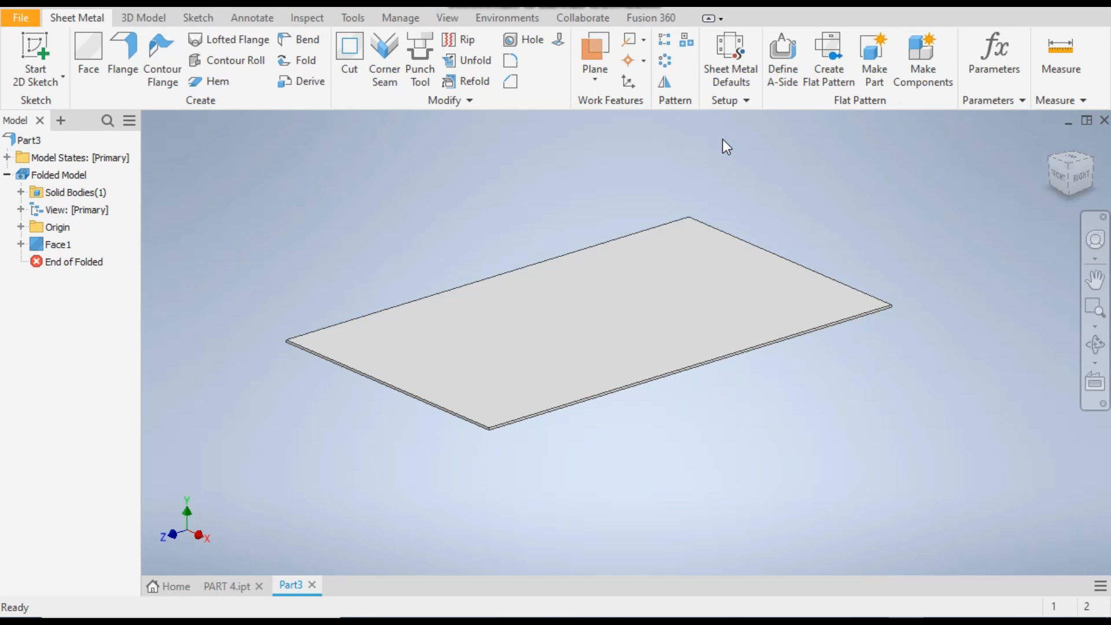
Override the rule's thickness in the sheet metal defaults and set it to 2.5 mm.
left_click(742, 68)
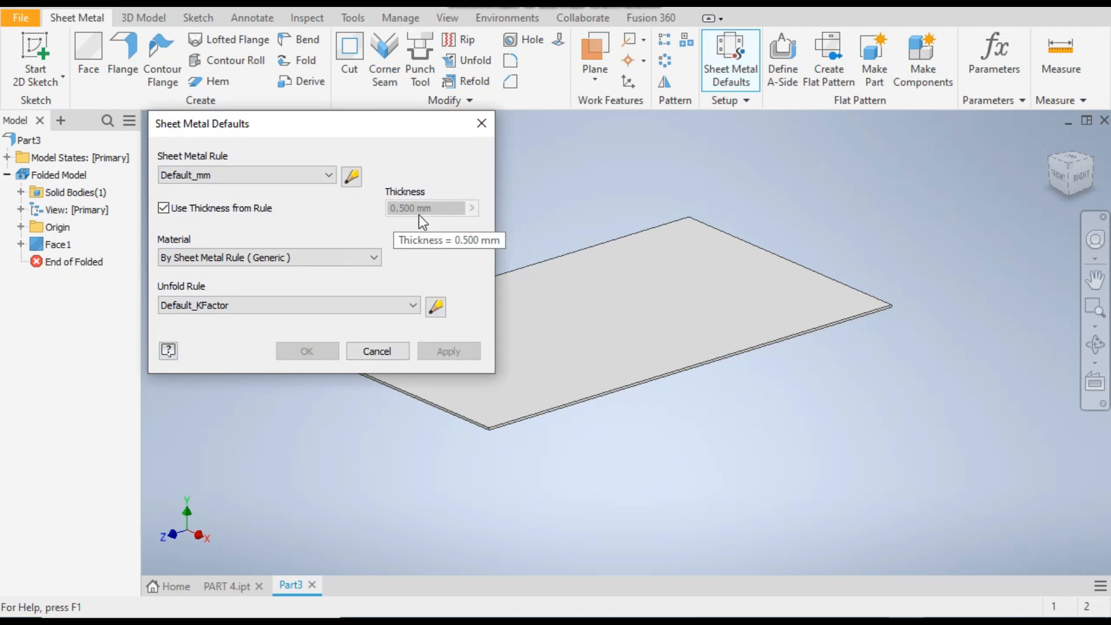
left_click(163, 208)
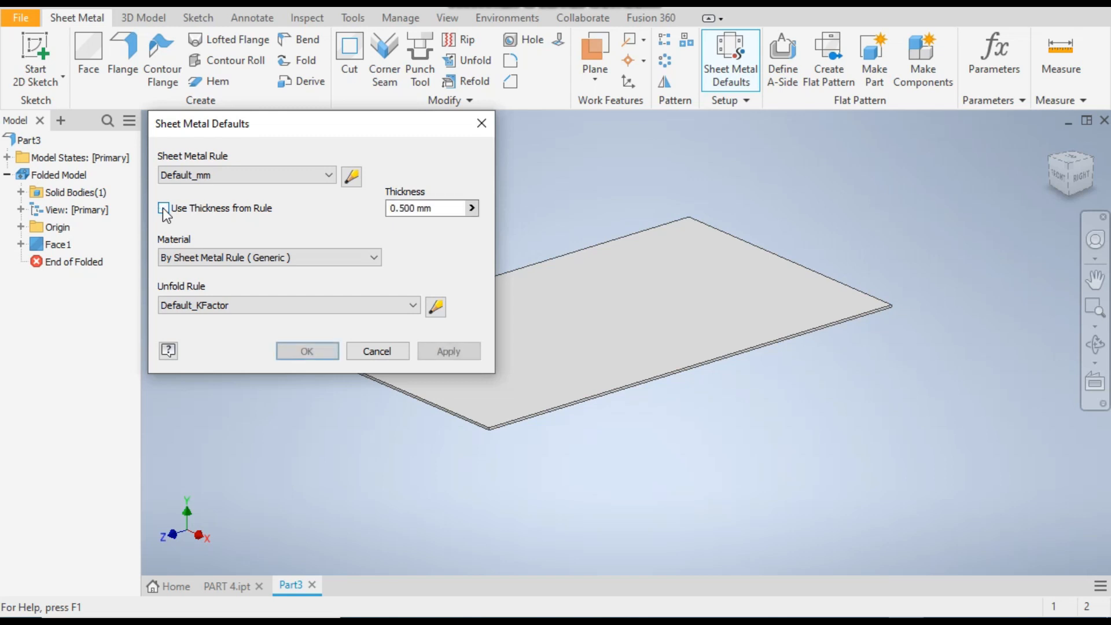
left_click(444, 210)
type("2.5")
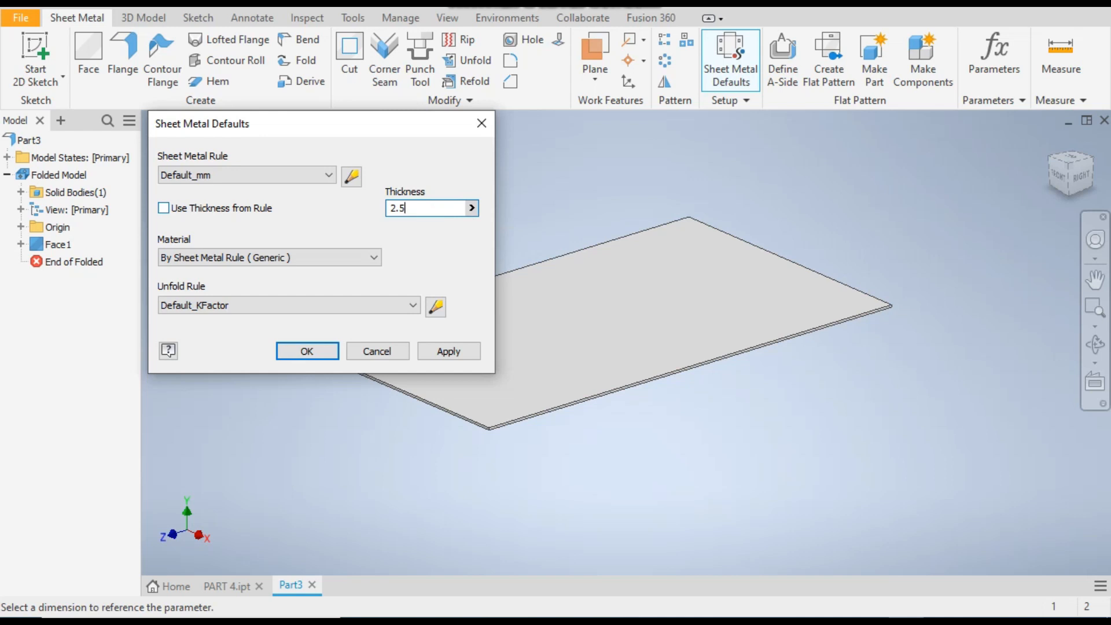
left_click(307, 351)
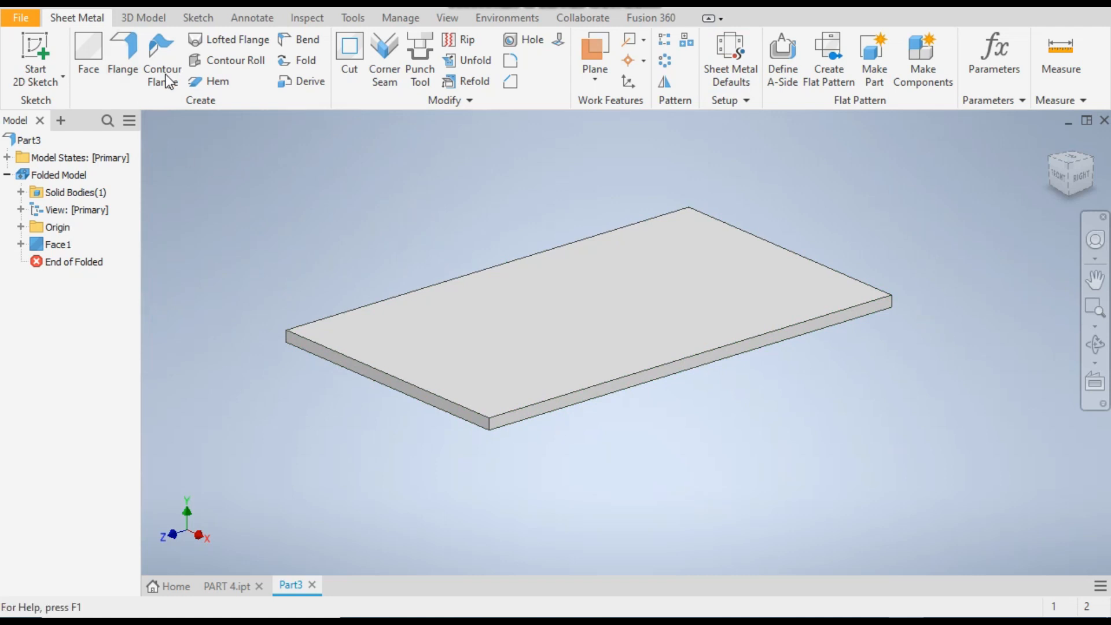
Add 75 mm high flanges at 90 degrees along both long upper edges of the base plate.
left_click(137, 52)
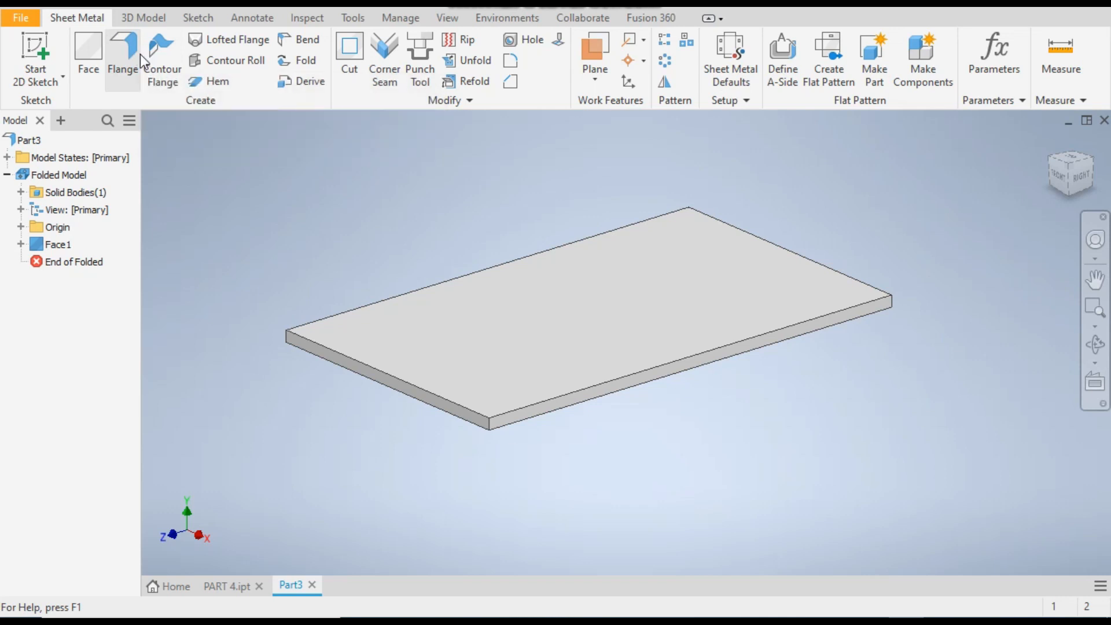
left_click(640, 374)
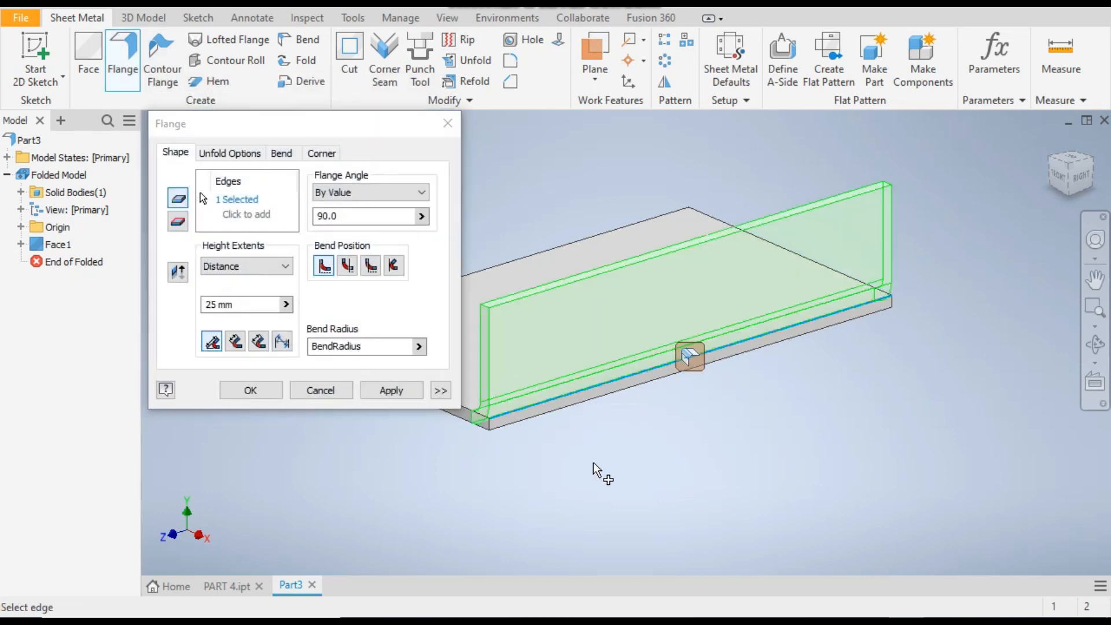
double_click(240, 305)
left_click_drag(201, 311, 164, 313)
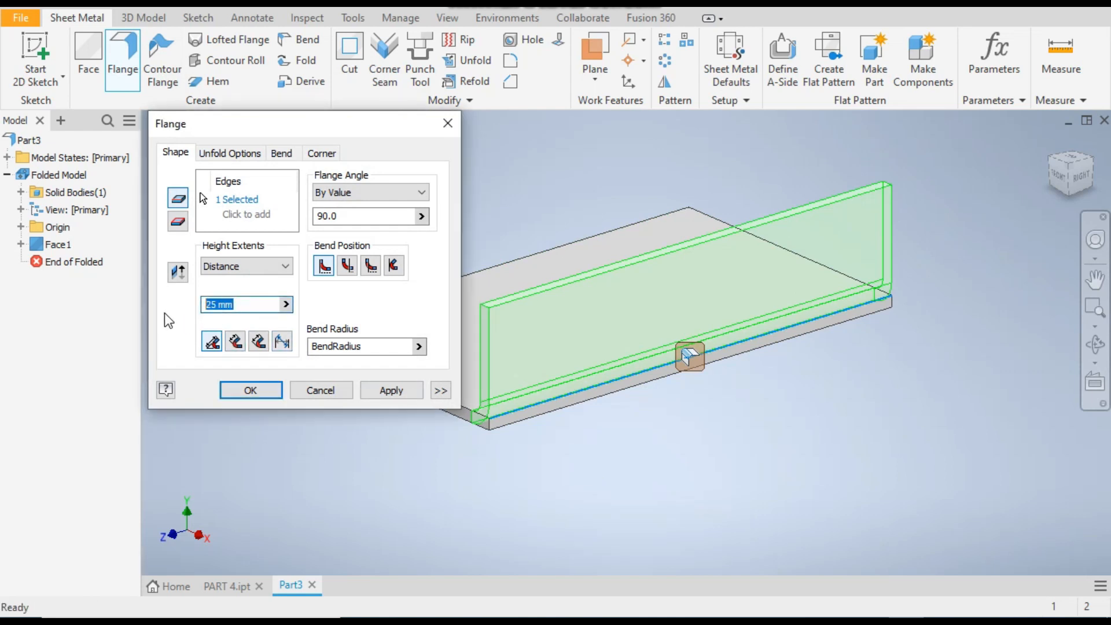
type("75")
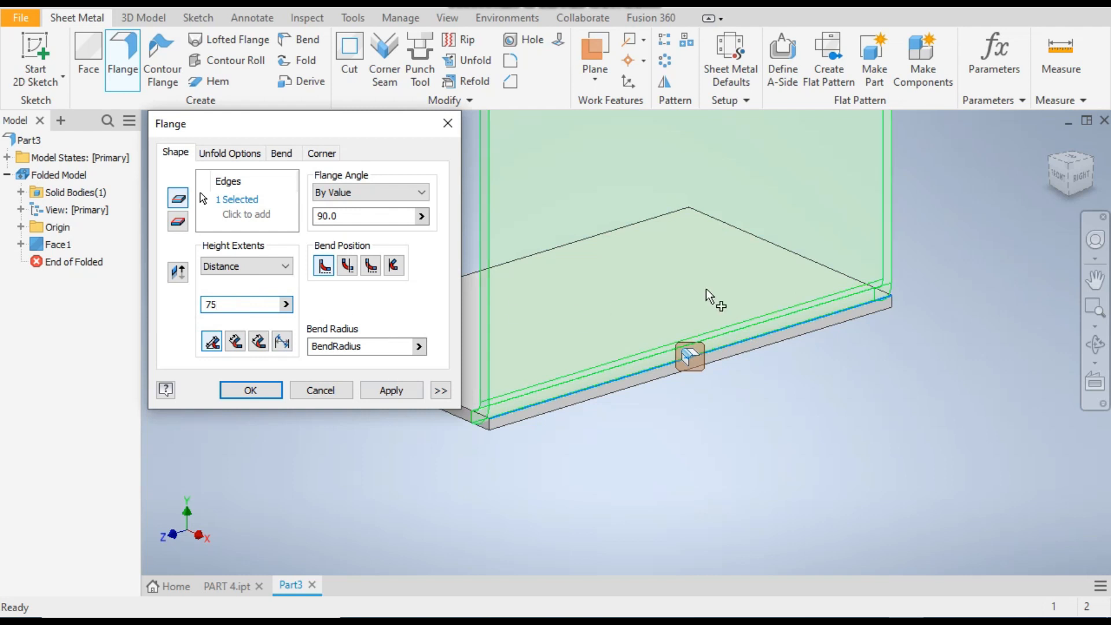
scroll(731, 330, "down", 2)
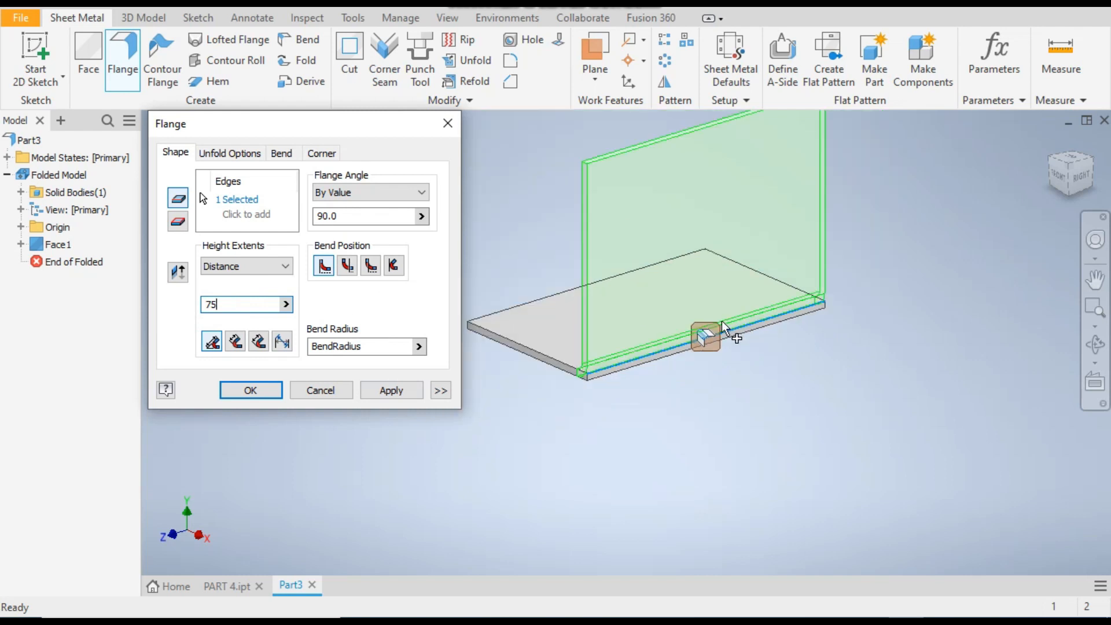
left_click(1053, 163)
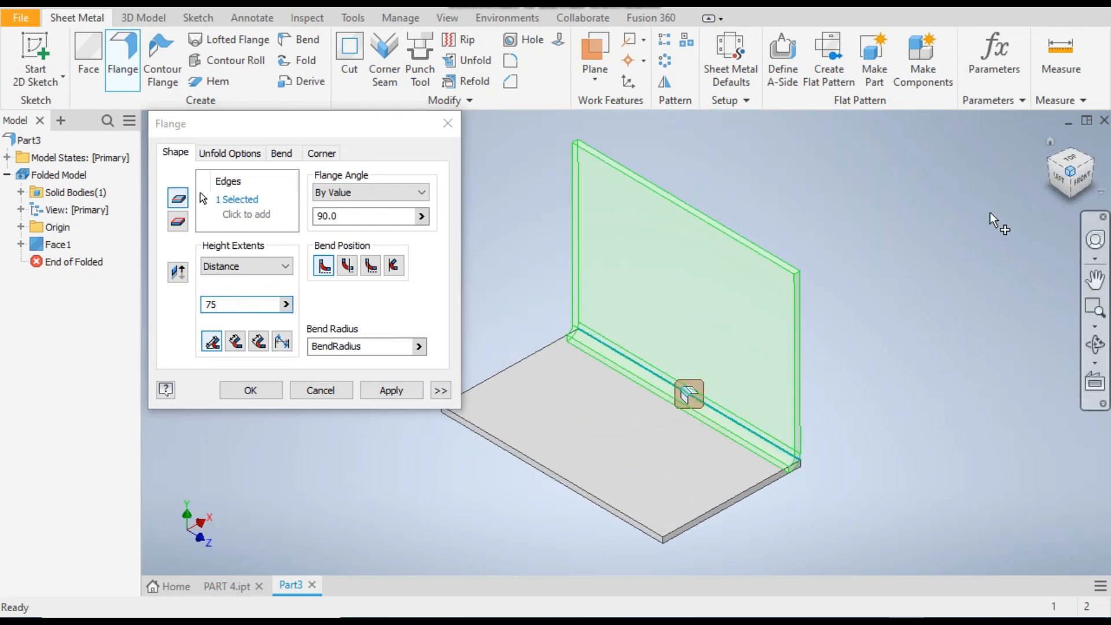
left_click(240, 207)
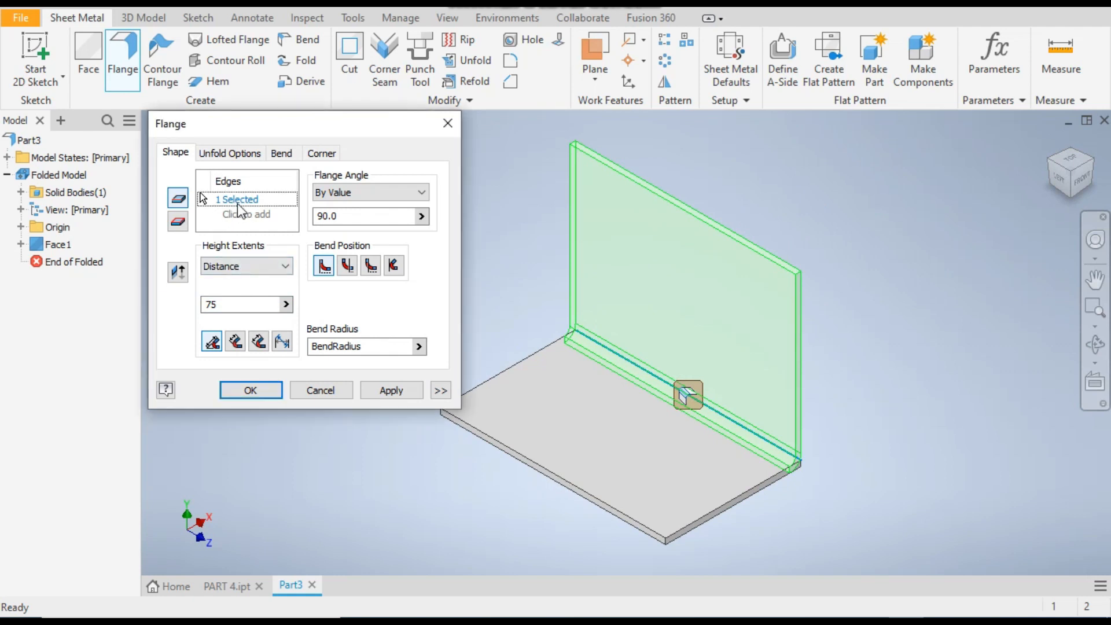
left_click(566, 491)
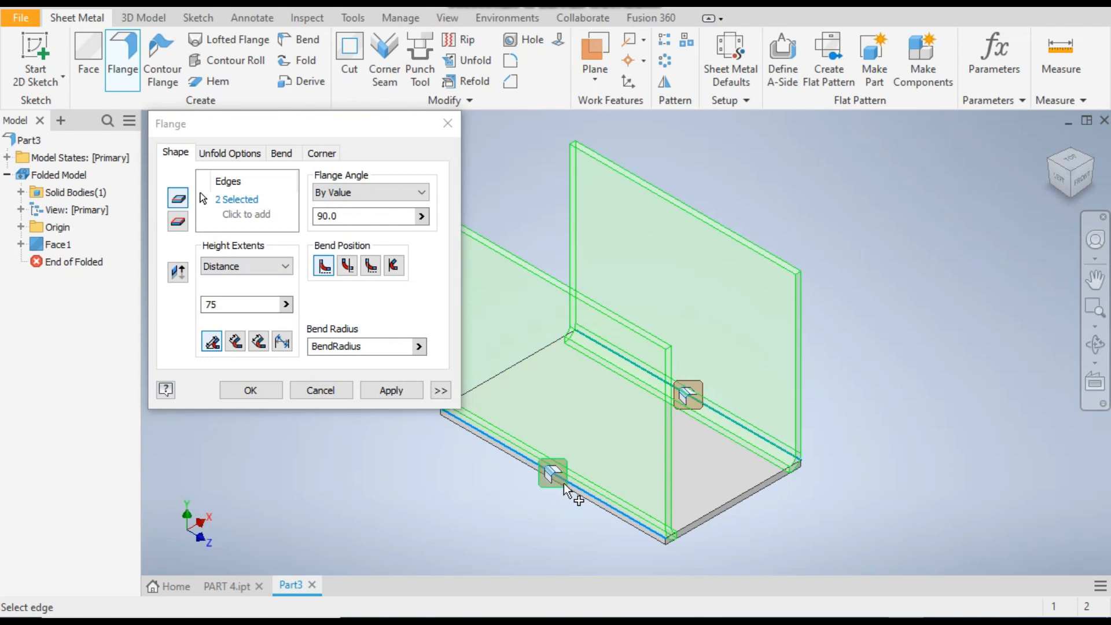
left_click(240, 390)
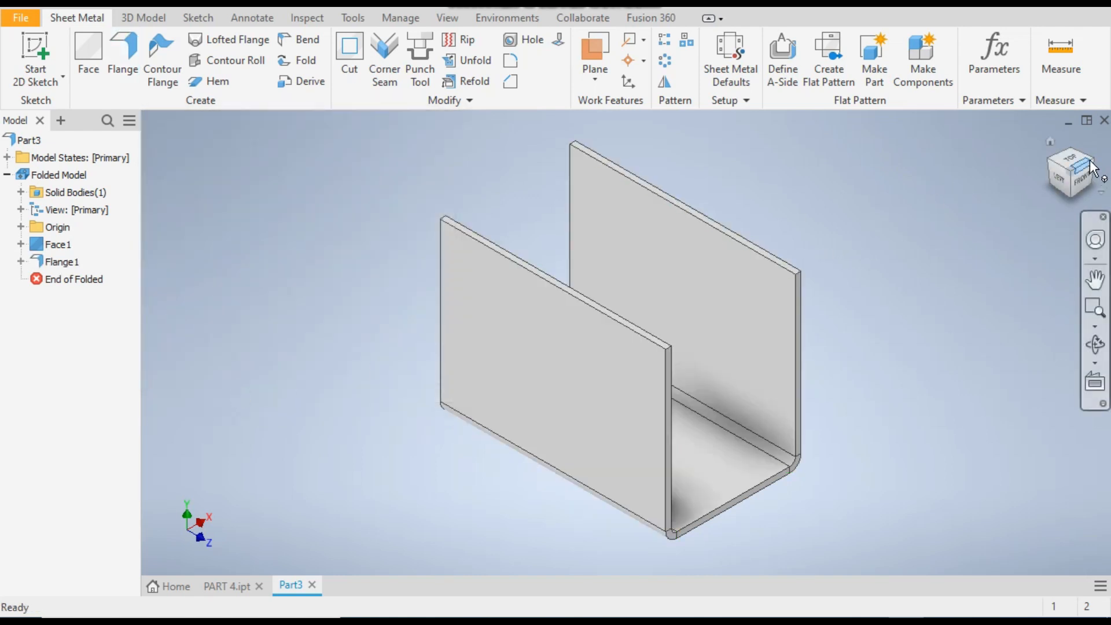
Bring up the finished PART 4 bracket as a reference for the next feature.
left_click(1081, 179)
key("F6")
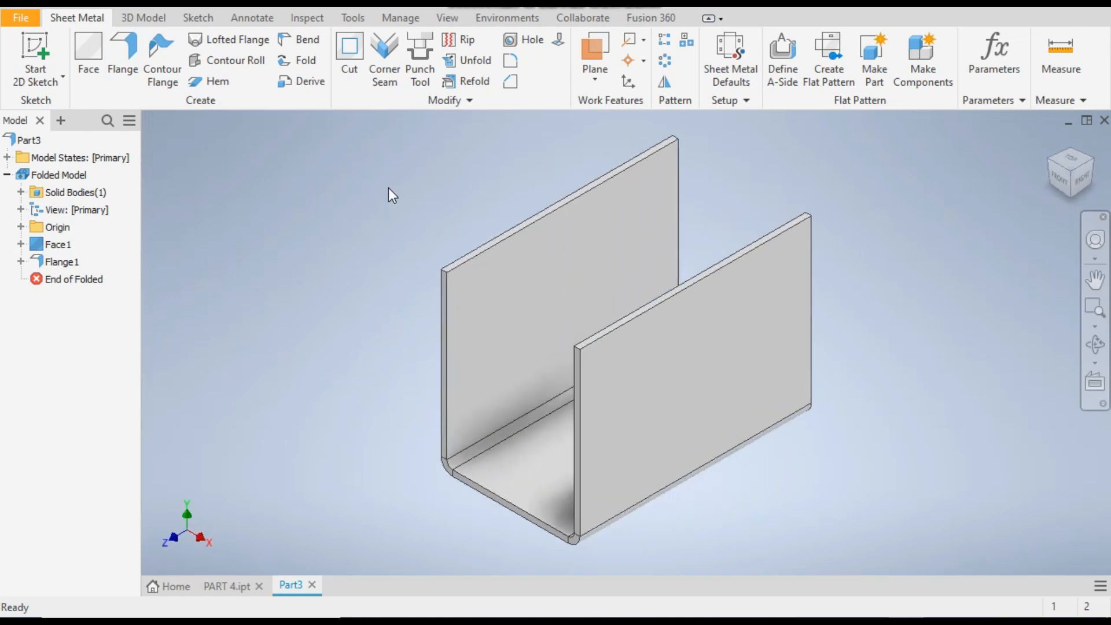
left_click(221, 586)
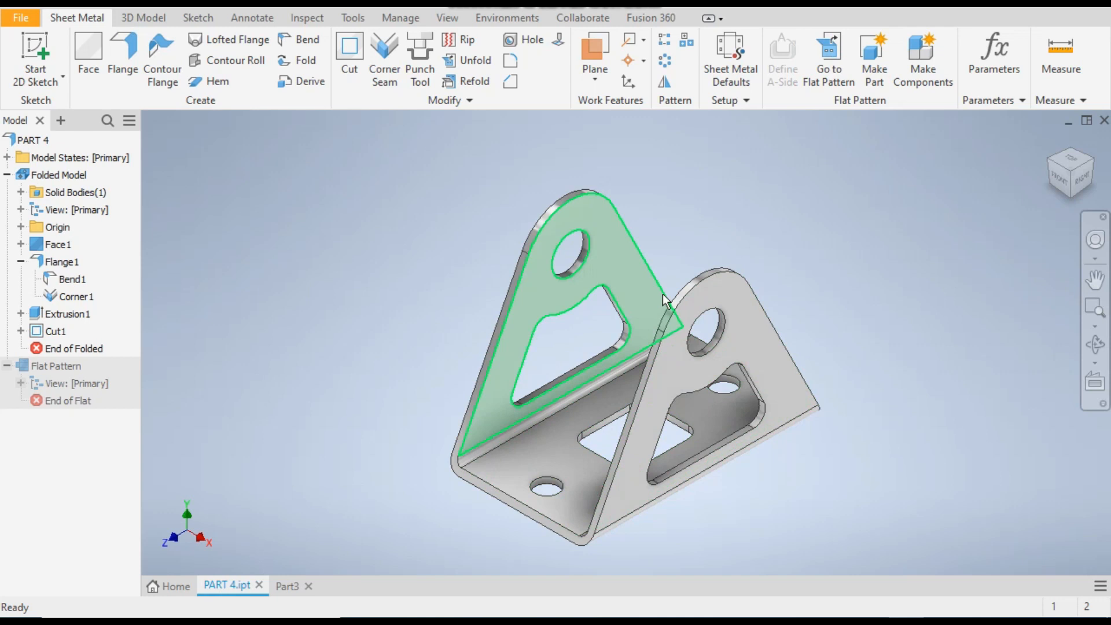
Return to Part3 and start a 2D sketch on the outer face of the front side flange.
left_click(292, 586)
left_click(681, 343)
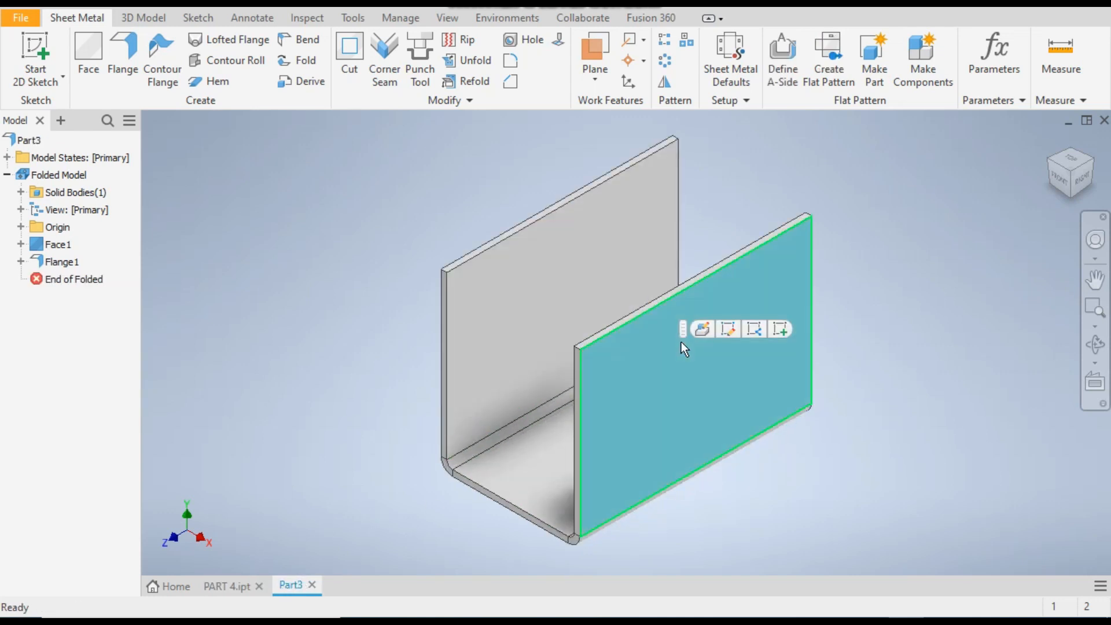
left_click(781, 329)
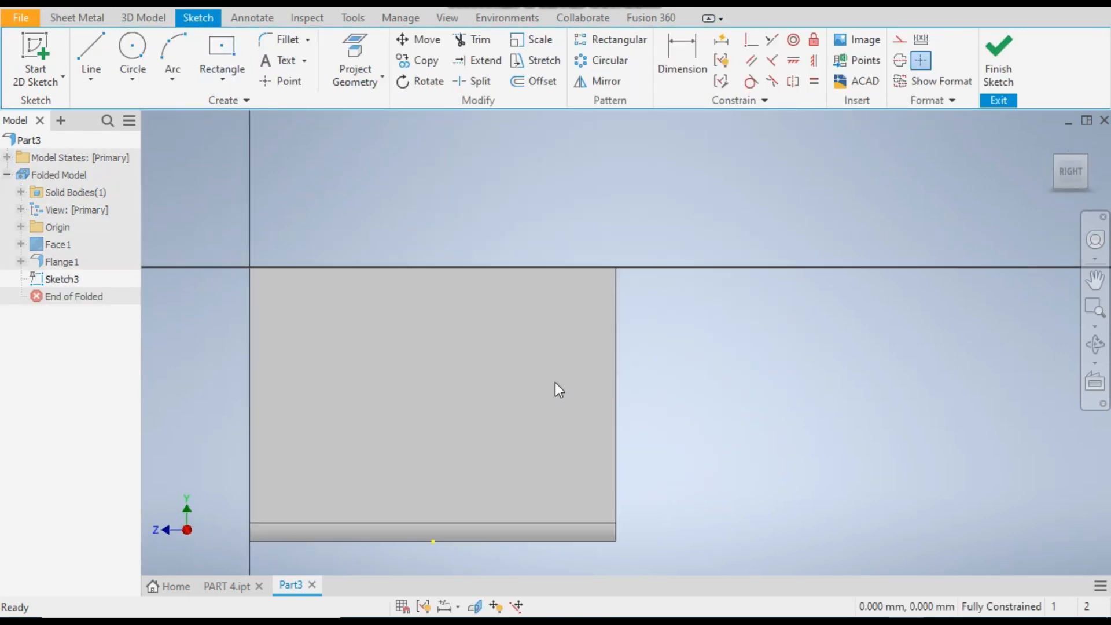
Sketch a slanted line from the flange's lower left corner up to a point inside the face, near the upper edge.
left_click(86, 50)
scroll(371, 390, "down", 3)
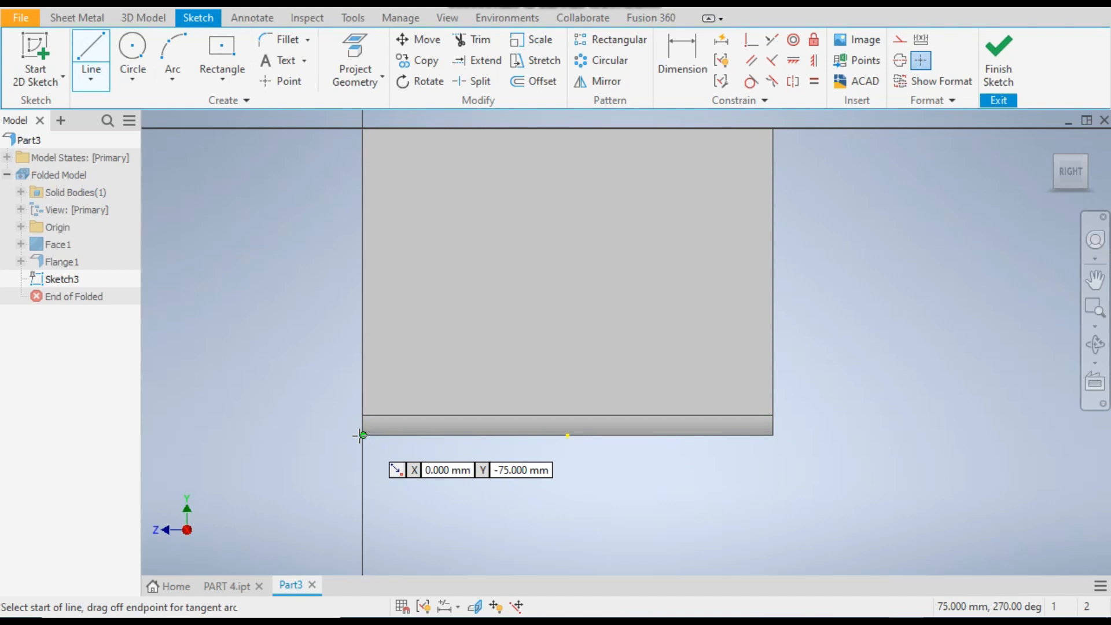
left_click(360, 435)
scroll(390, 475, "up", 2)
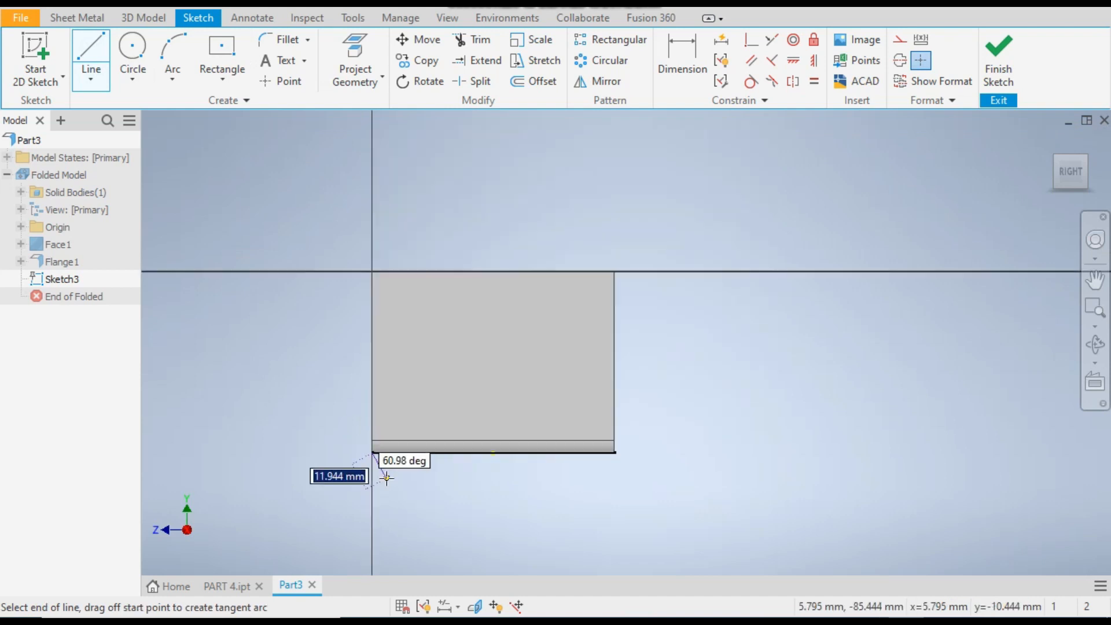
left_click(446, 307)
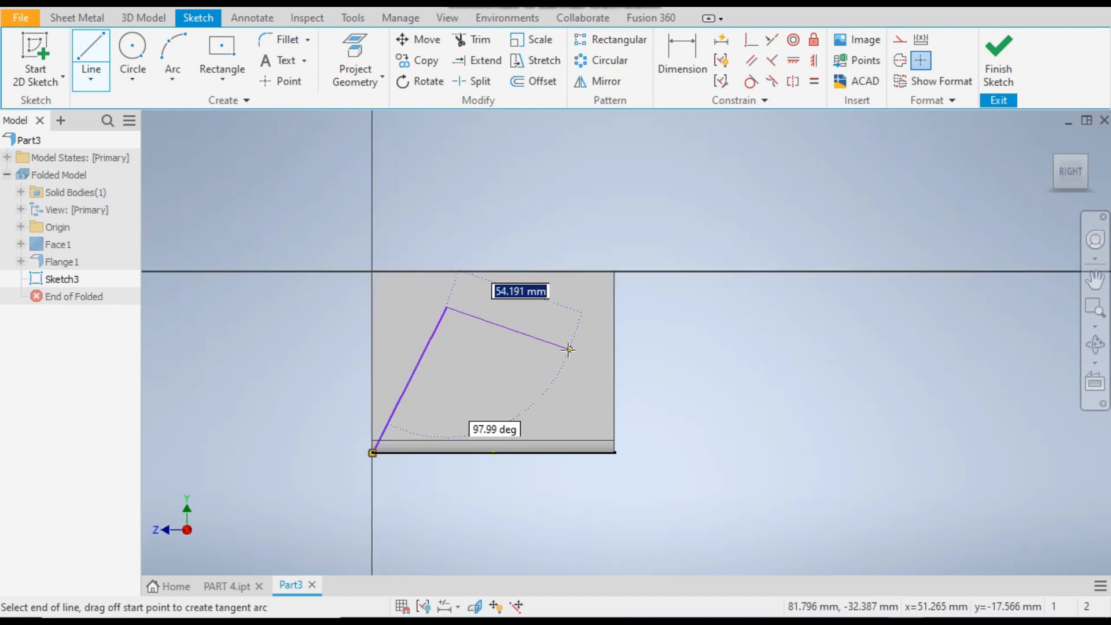
right_click(569, 349)
left_click(618, 347)
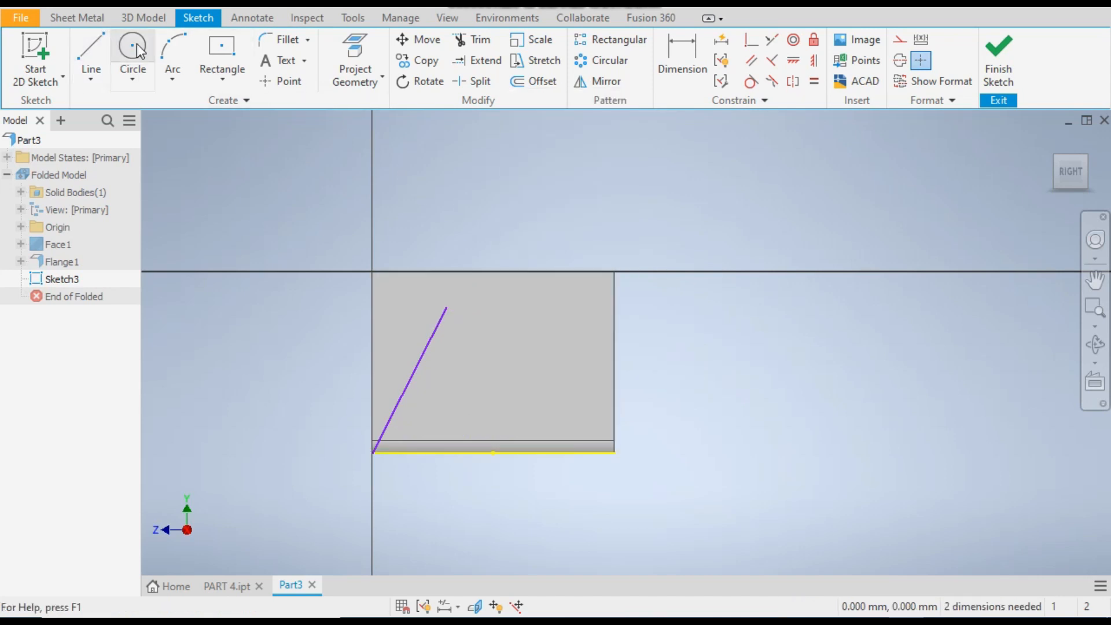
Sketch a three-point arc of about 20.8 mm radius from the slanted line's upper end, touching the flange's top edge.
left_click(173, 61)
scroll(450, 307, "up", 3)
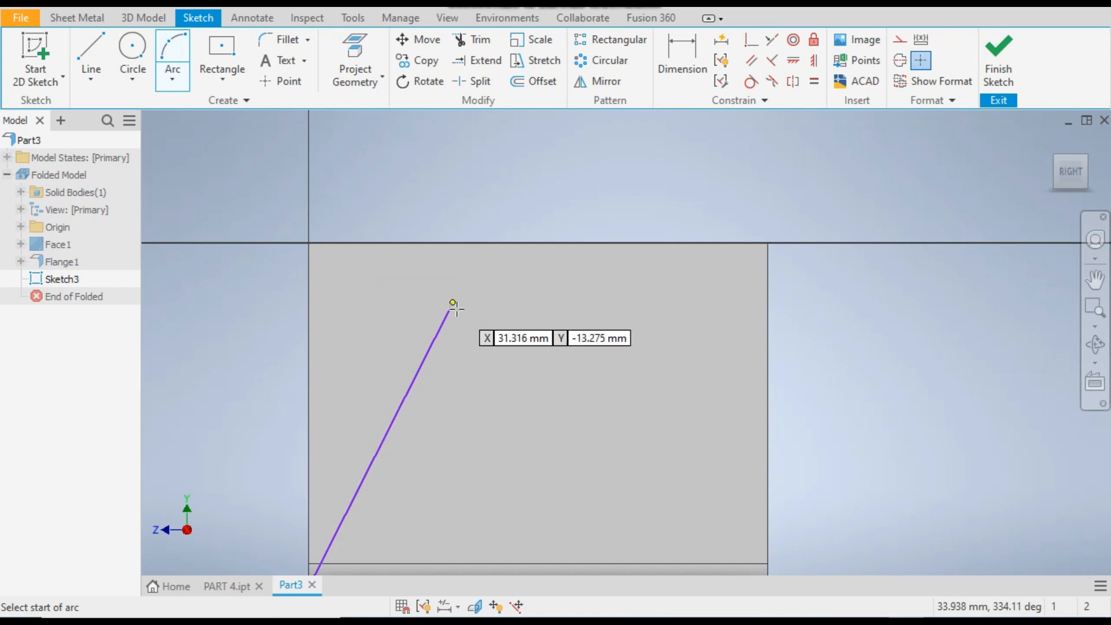
left_click(456, 305)
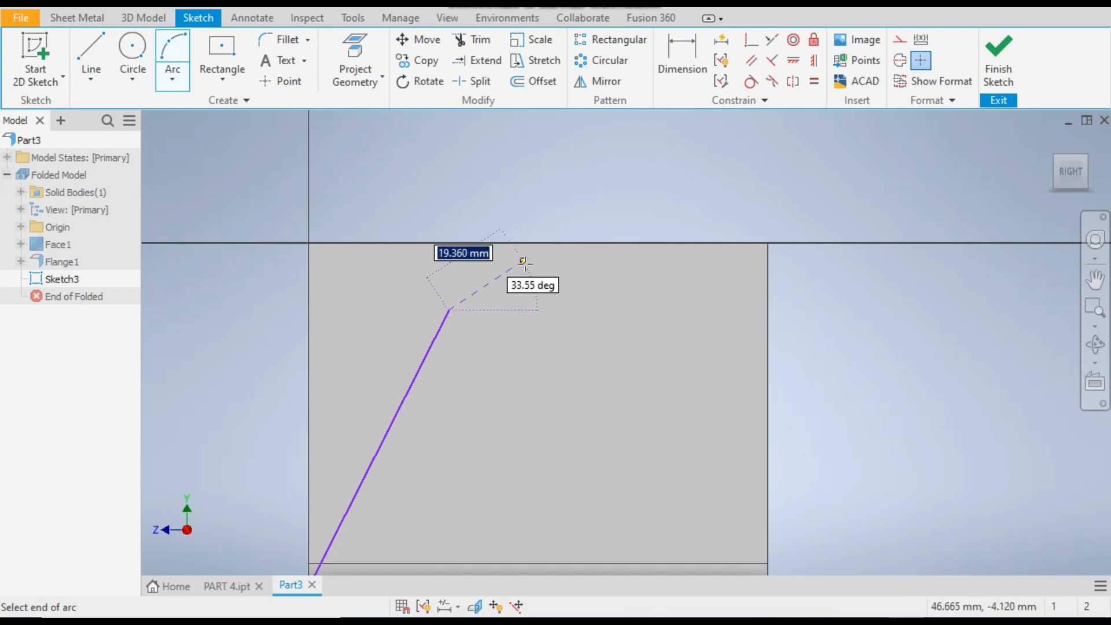
left_click(631, 310)
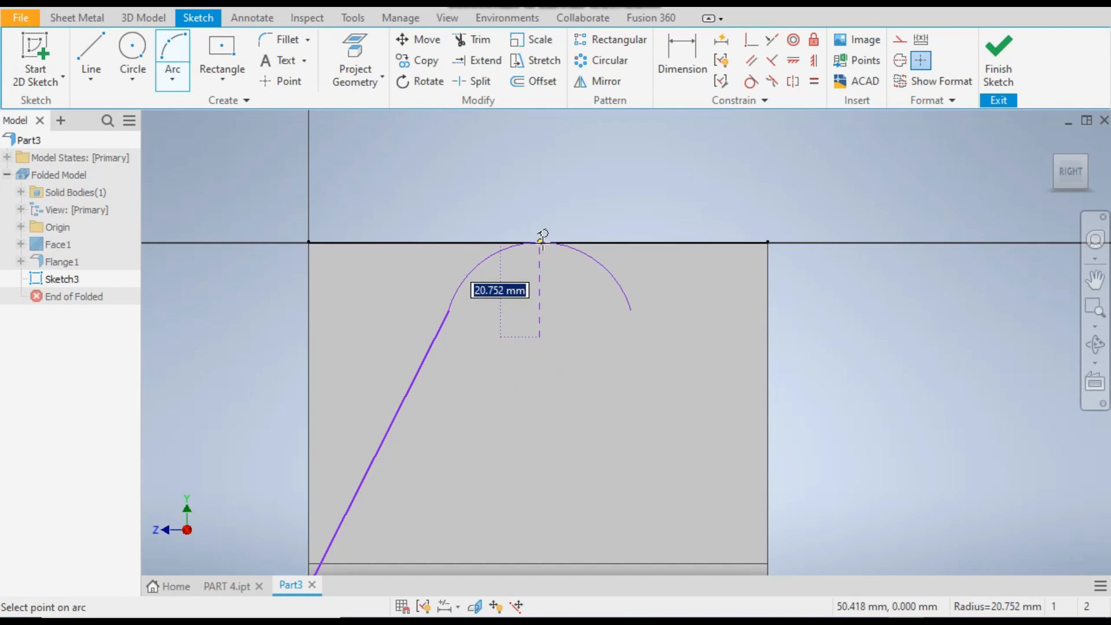
left_click(541, 241)
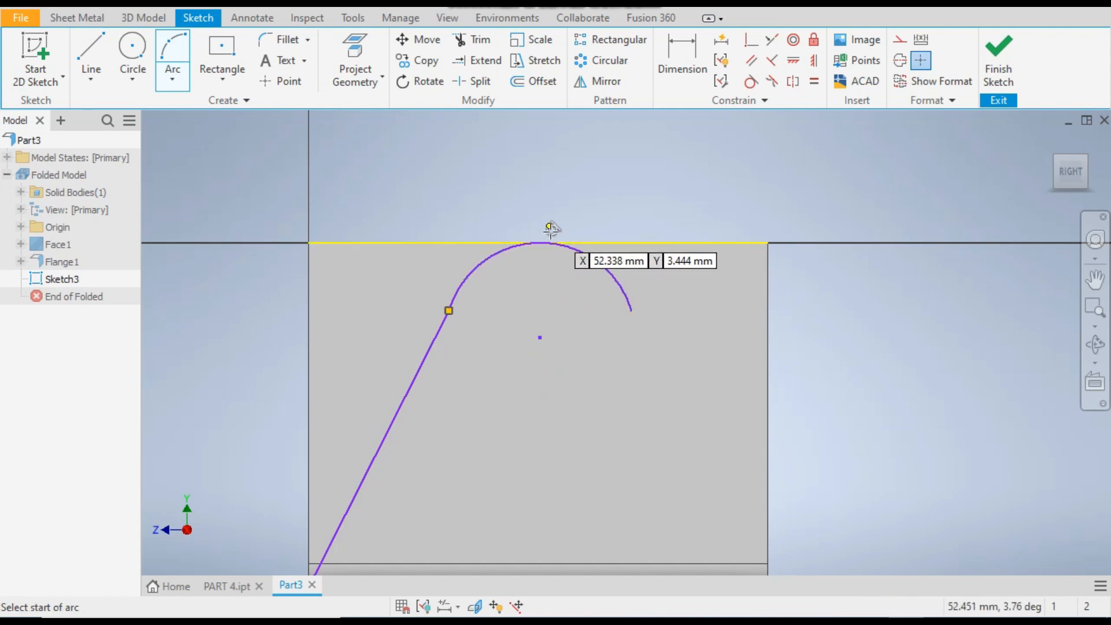
right_click(603, 156)
left_click(660, 156)
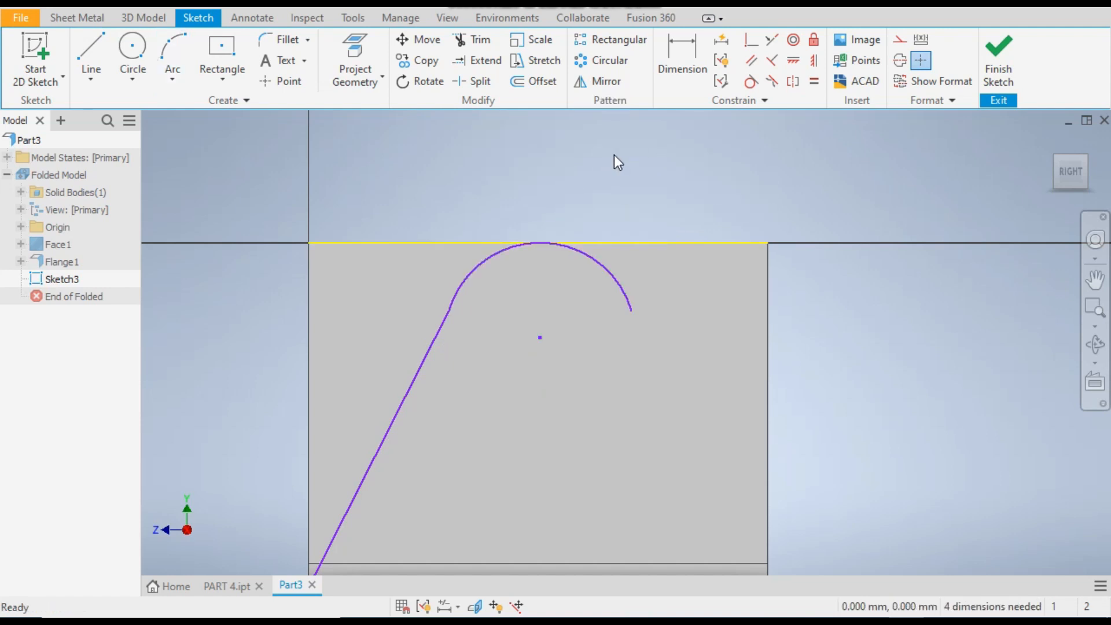
Make the arc tangent to the left slanted line.
left_click(750, 82)
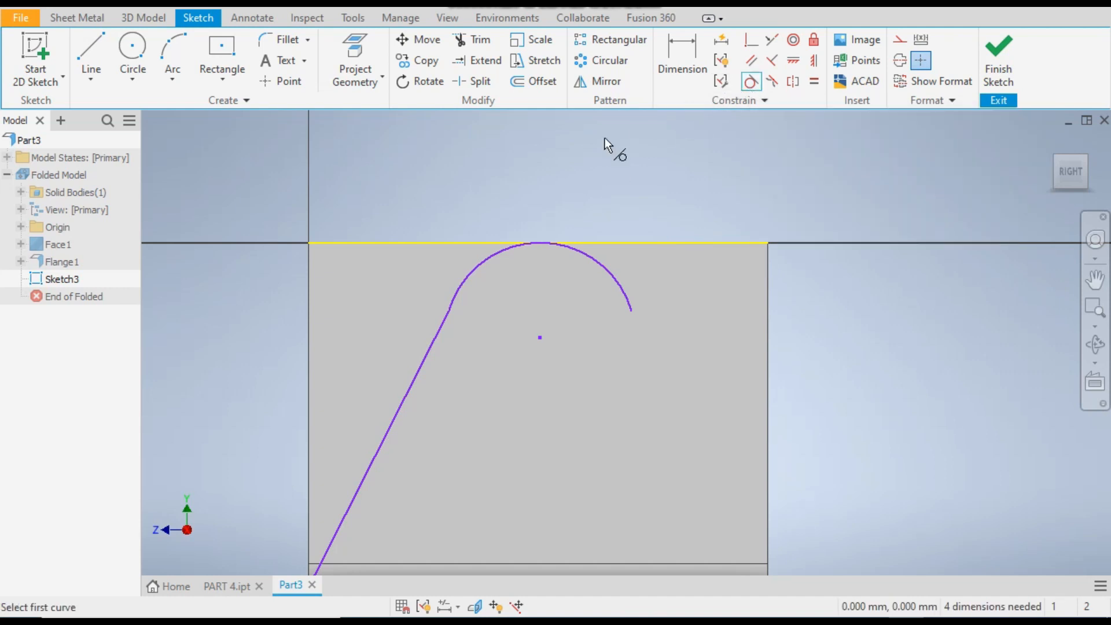
left_click(494, 256)
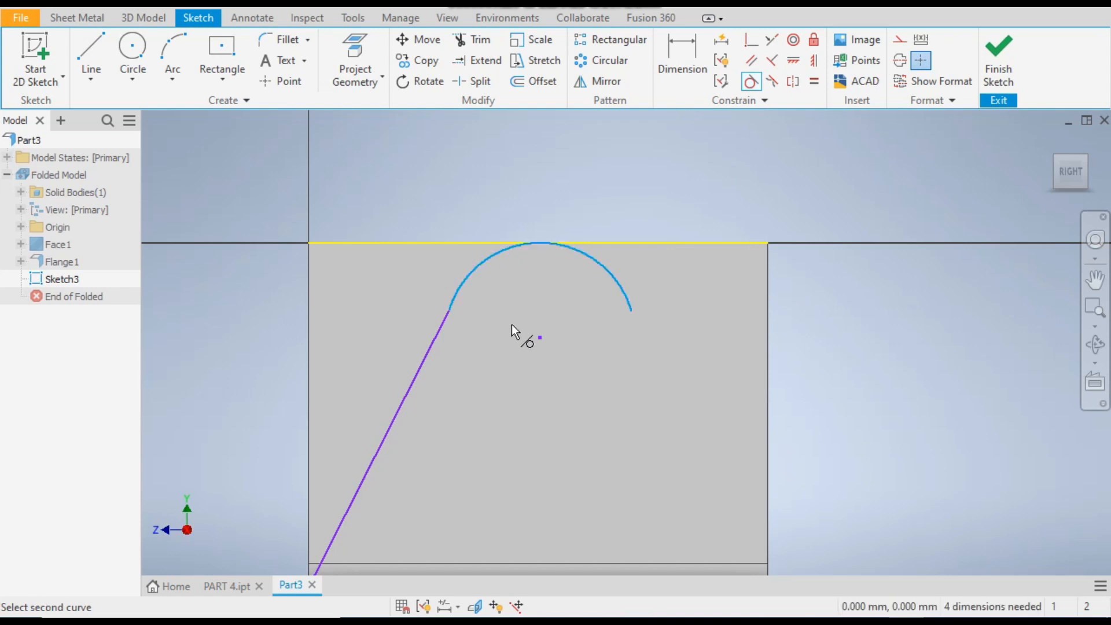
left_click(434, 344)
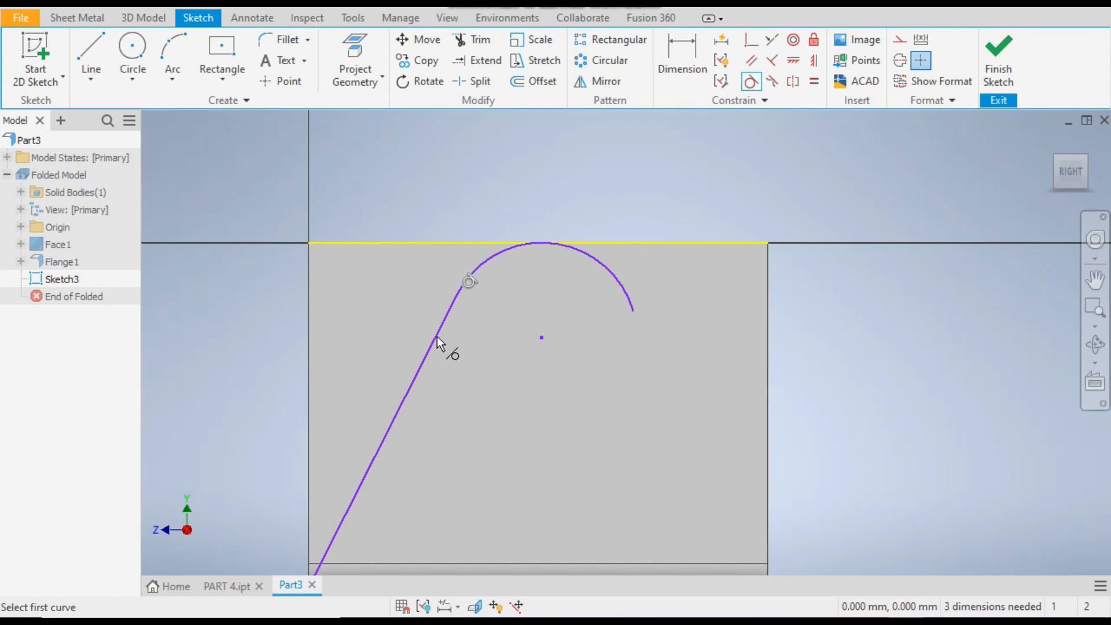
right_click(759, 143)
left_click(824, 136)
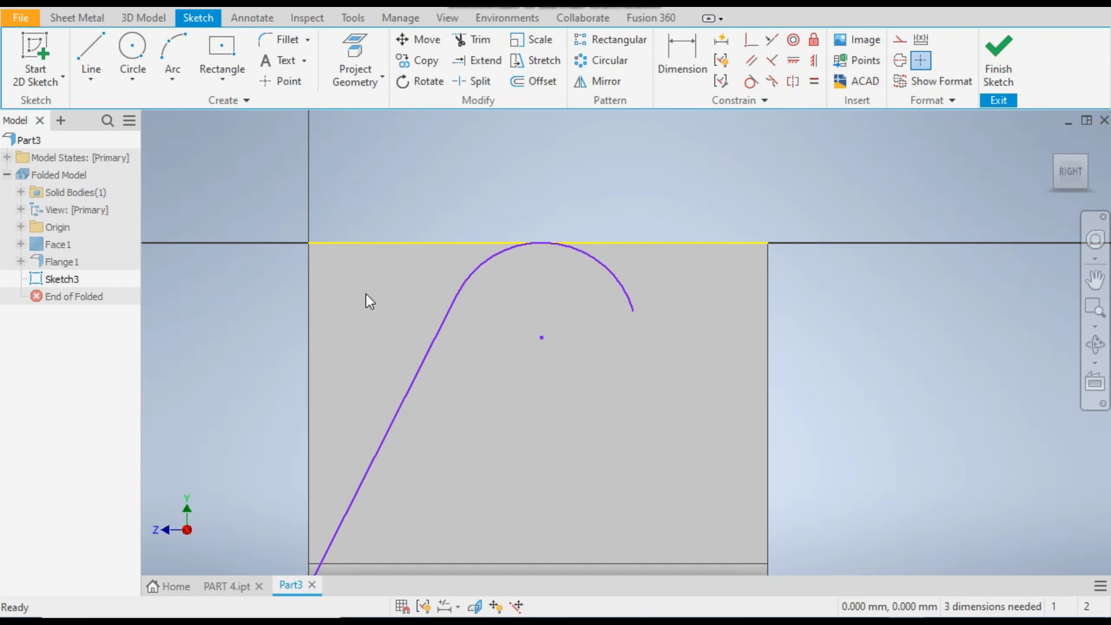
Dimension the arc at the top of the flange with a radius of 20 mm.
scroll(412, 184, "up", 3)
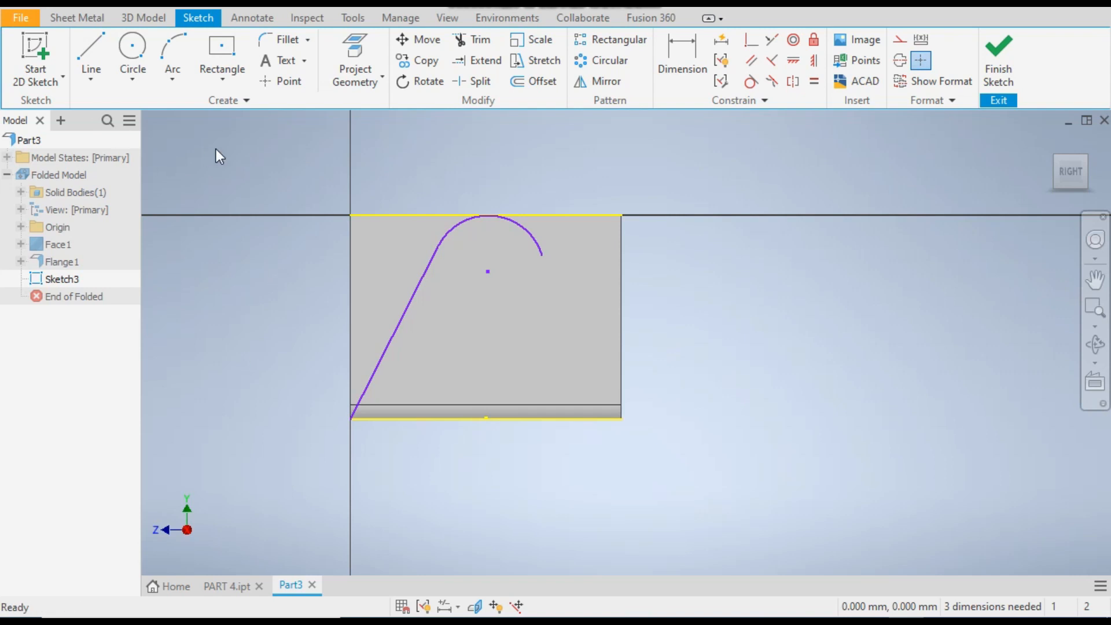
left_click(140, 46)
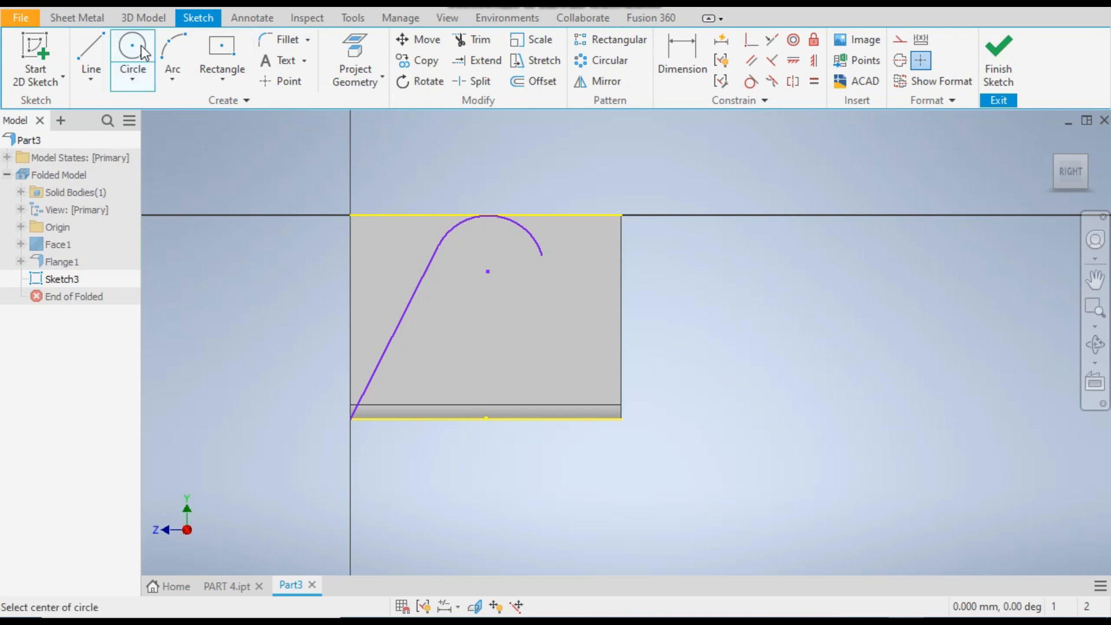
left_click(680, 54)
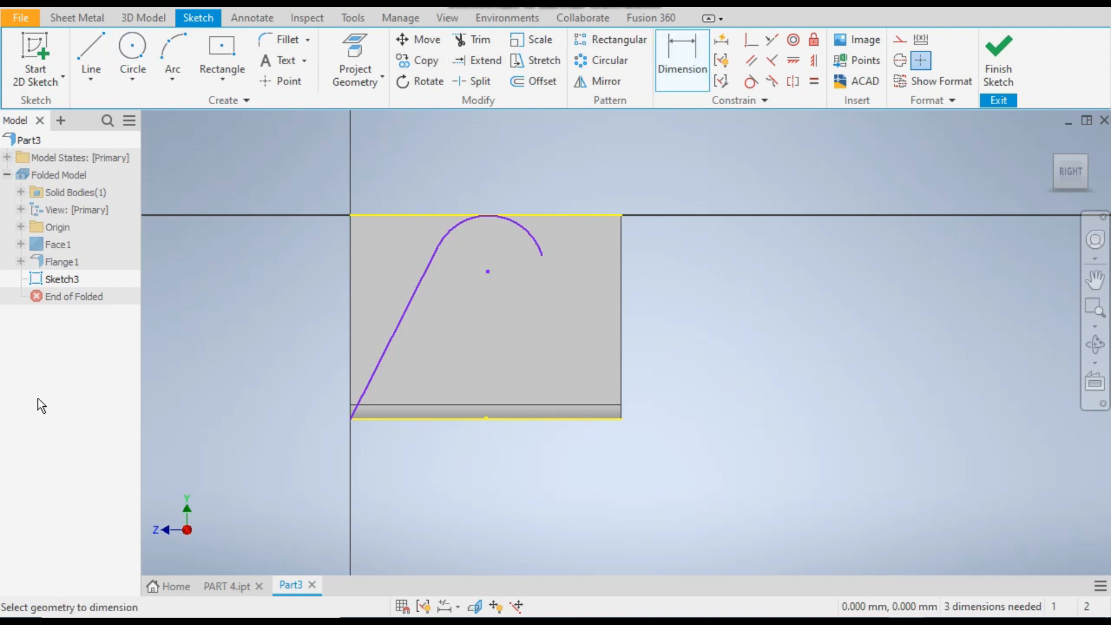
left_click(533, 238)
left_click(539, 192)
type("20")
key("Return")
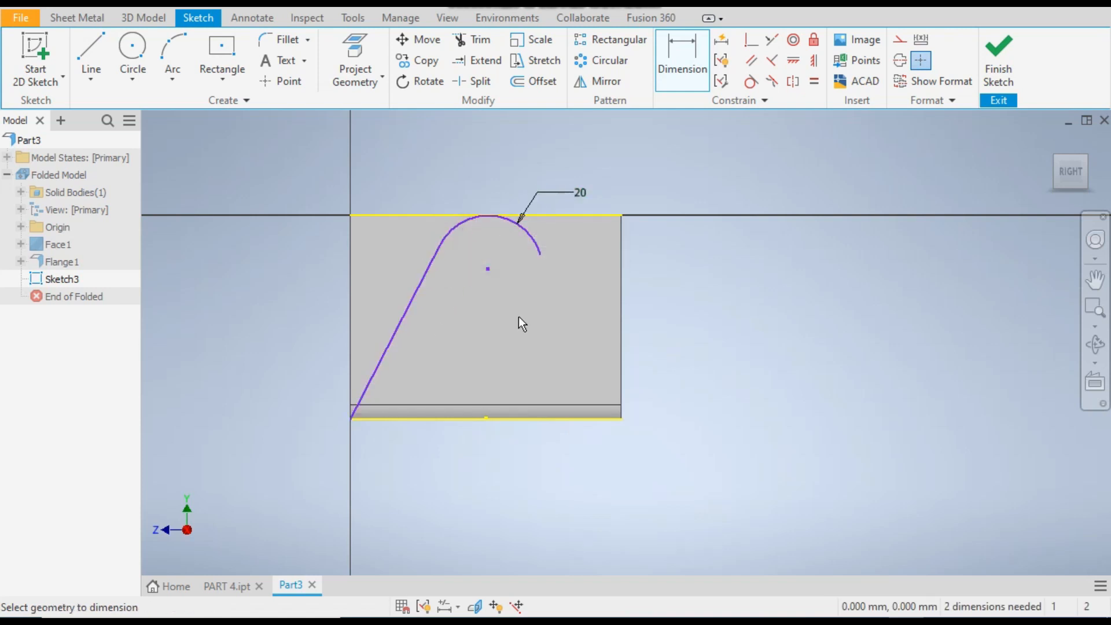
Sketch a second slanted line from the arc's free end to the flange's lower right corner.
left_click(95, 47)
left_click(539, 253)
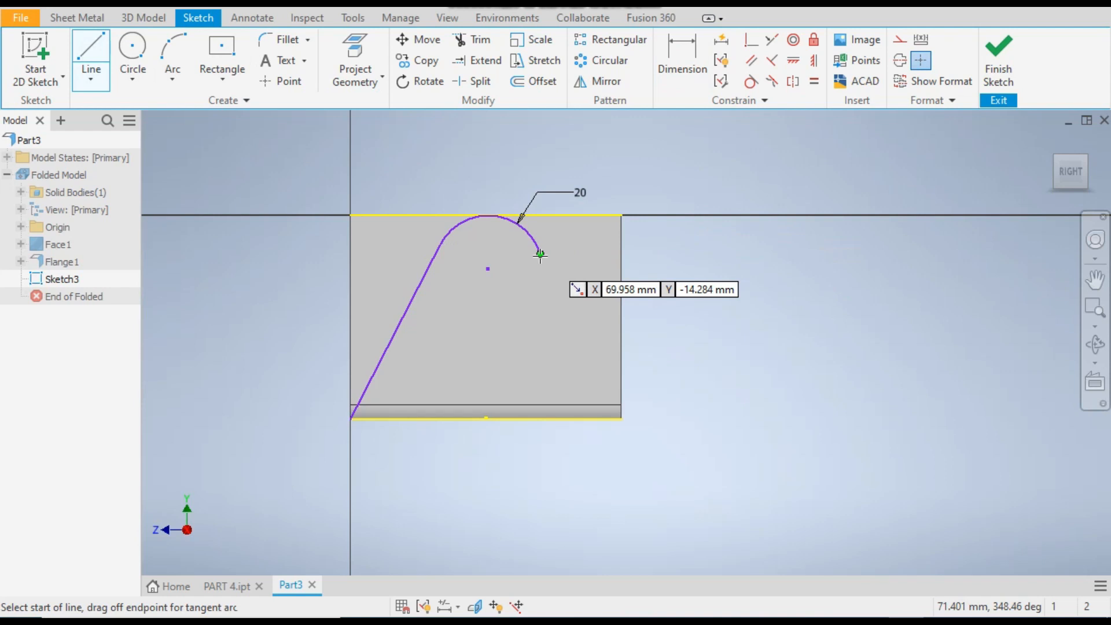
left_click(621, 418)
right_click(733, 383)
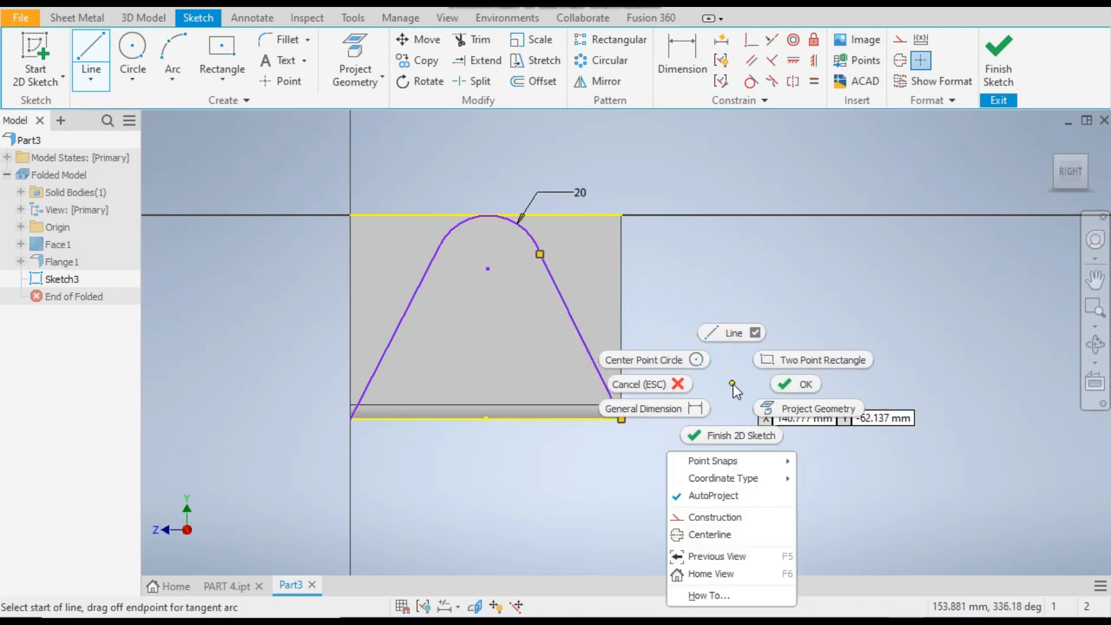
left_click(796, 385)
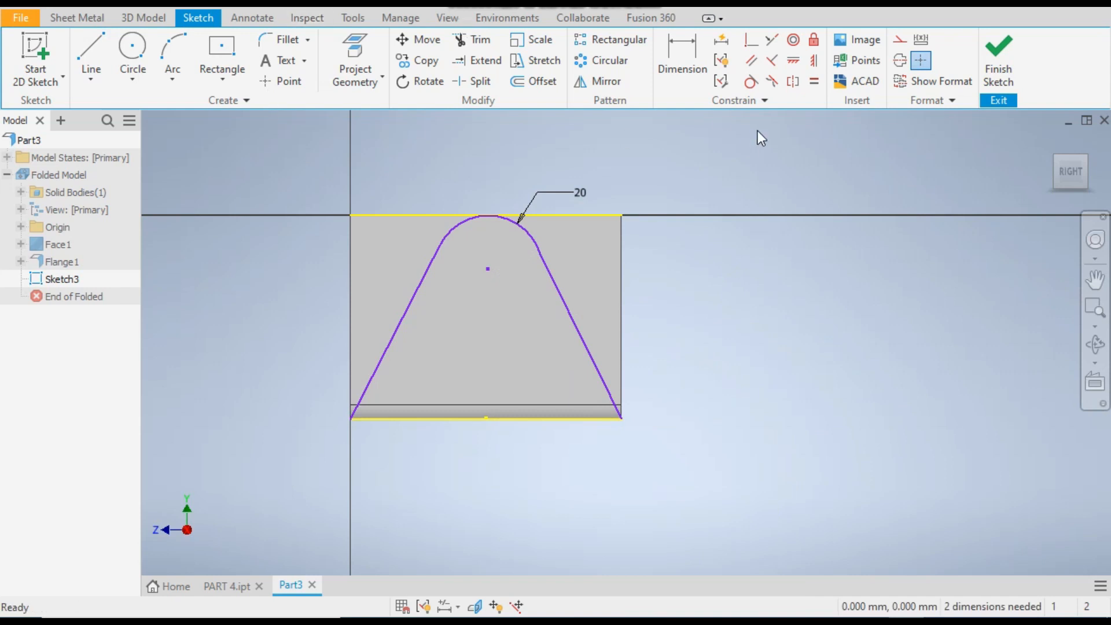
Align the arc's centre vertically with the midpoint of the flange's bottom edge using a vertical constraint.
left_click(812, 58)
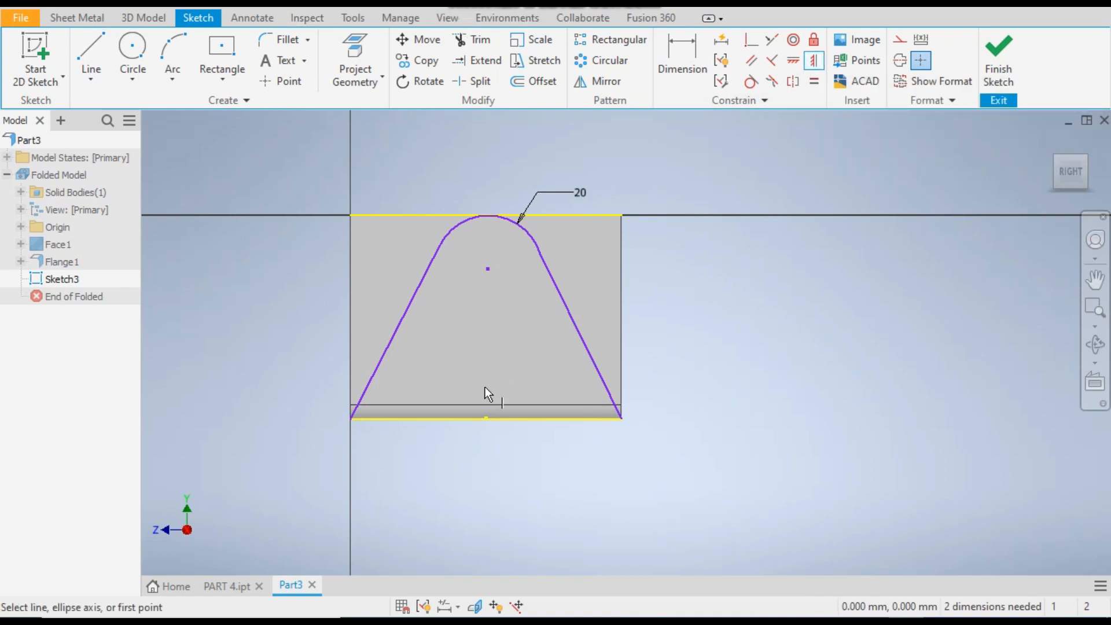
left_click(485, 419)
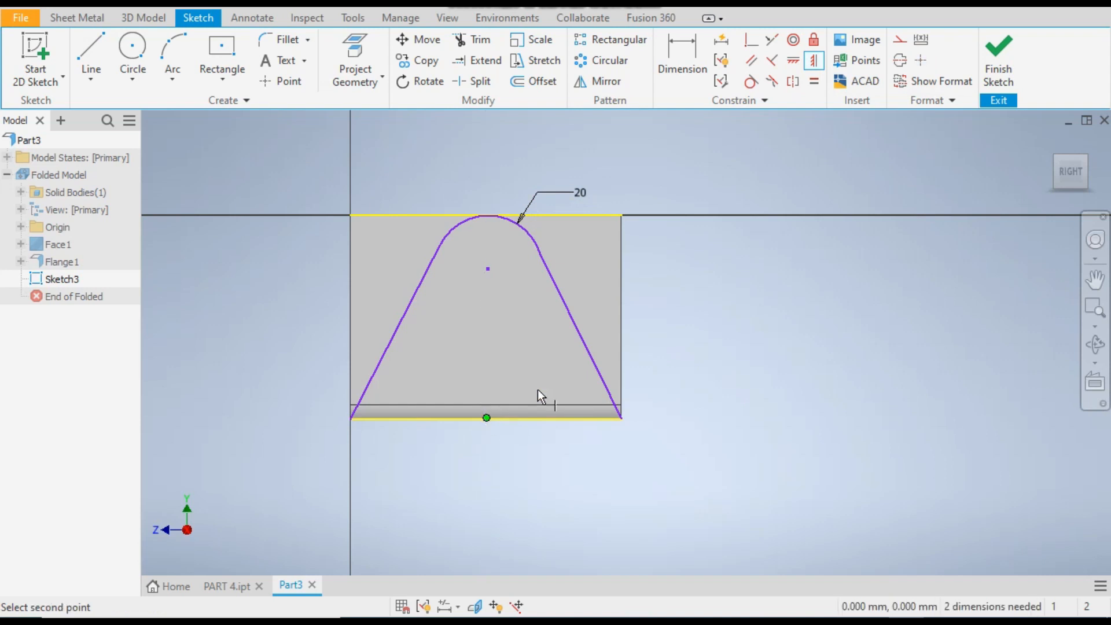
left_click(489, 271)
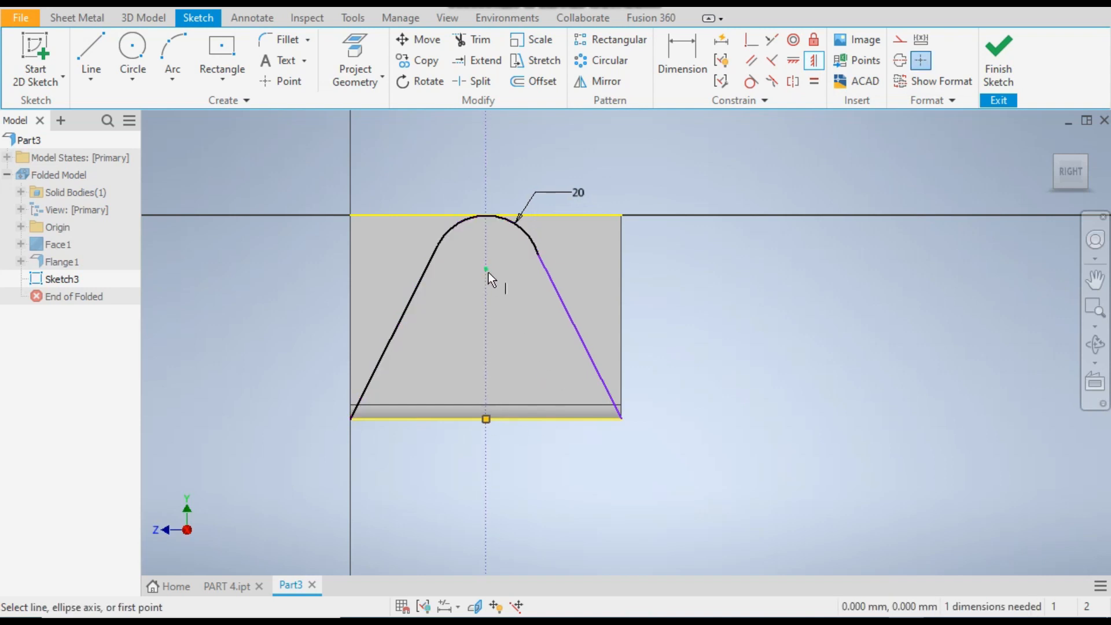
right_click(685, 254)
left_click(723, 258)
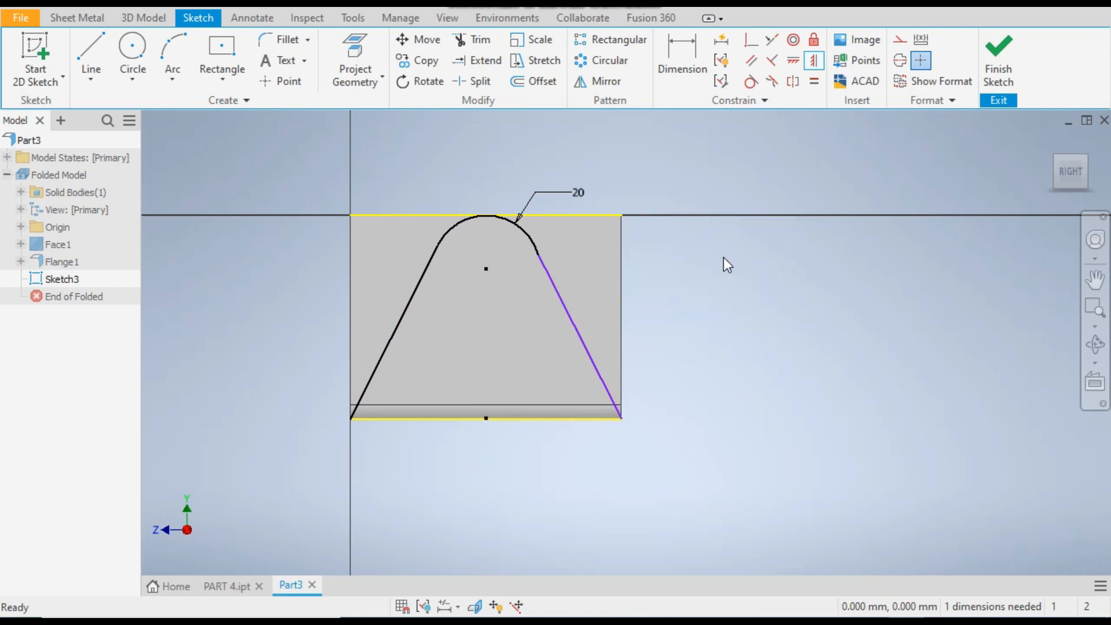
Test the right slanted line's freedom of movement, and make that line tangent to the arc.
mouse_move(560, 298)
left_mouse_down()
mouse_move(534, 304)
mouse_move(546, 304)
left_mouse_up()
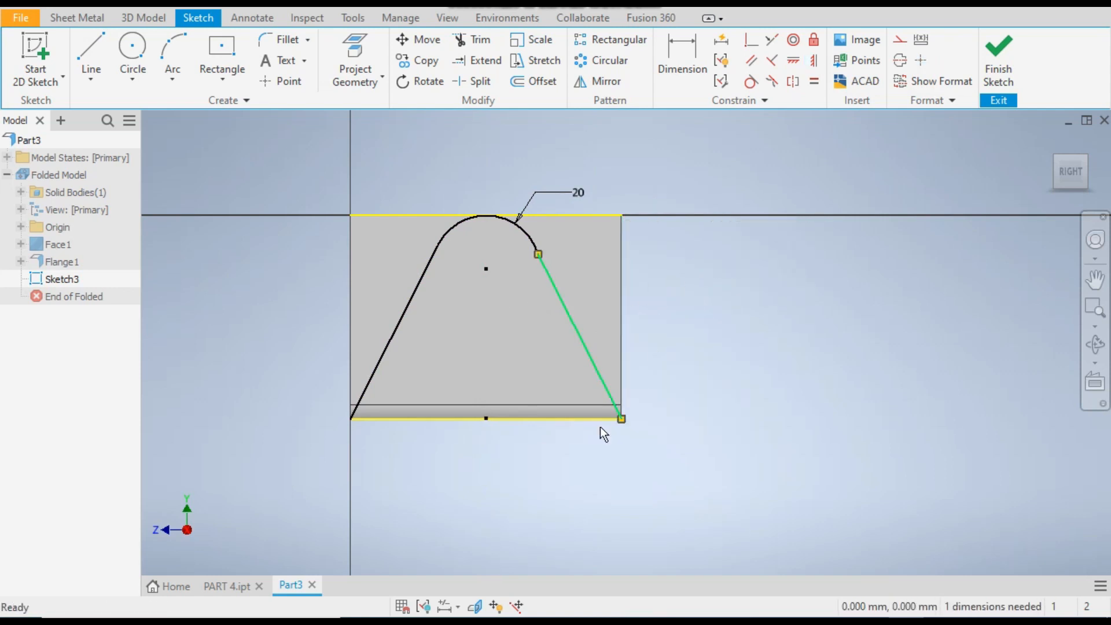
left_click_drag(539, 258, 665, 280)
left_click_drag(568, 317, 687, 286)
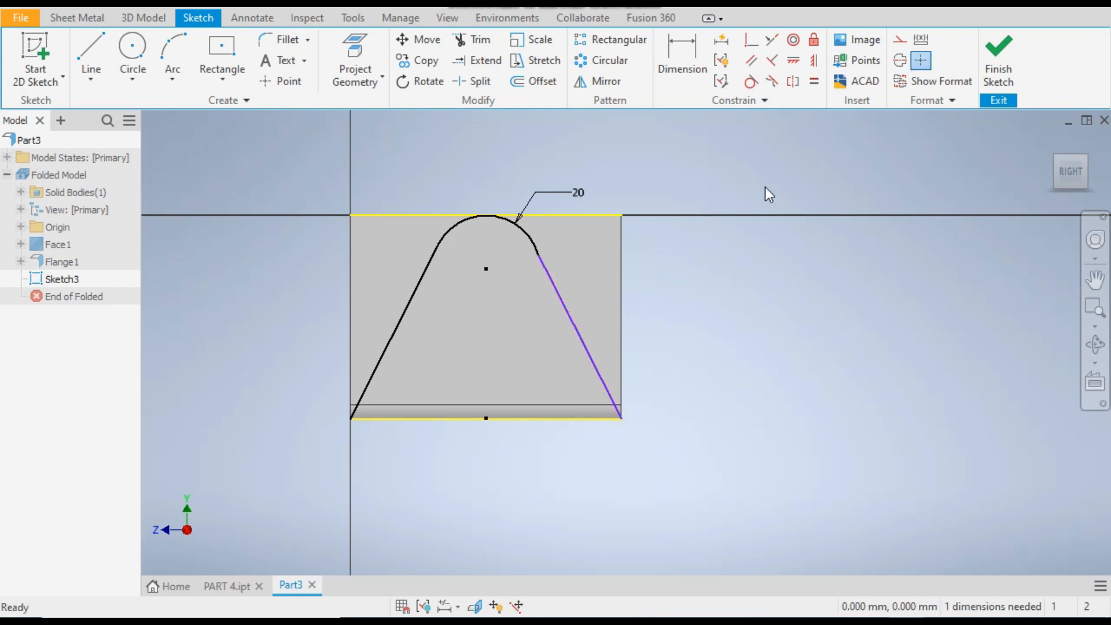
left_click(751, 82)
left_click(532, 239)
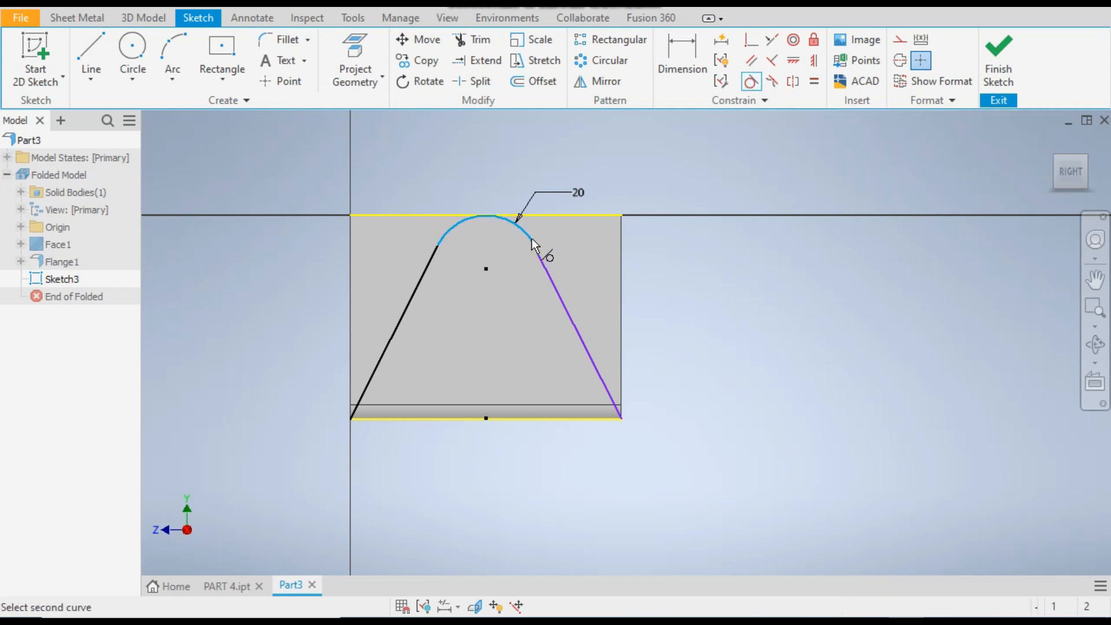
left_click(553, 272)
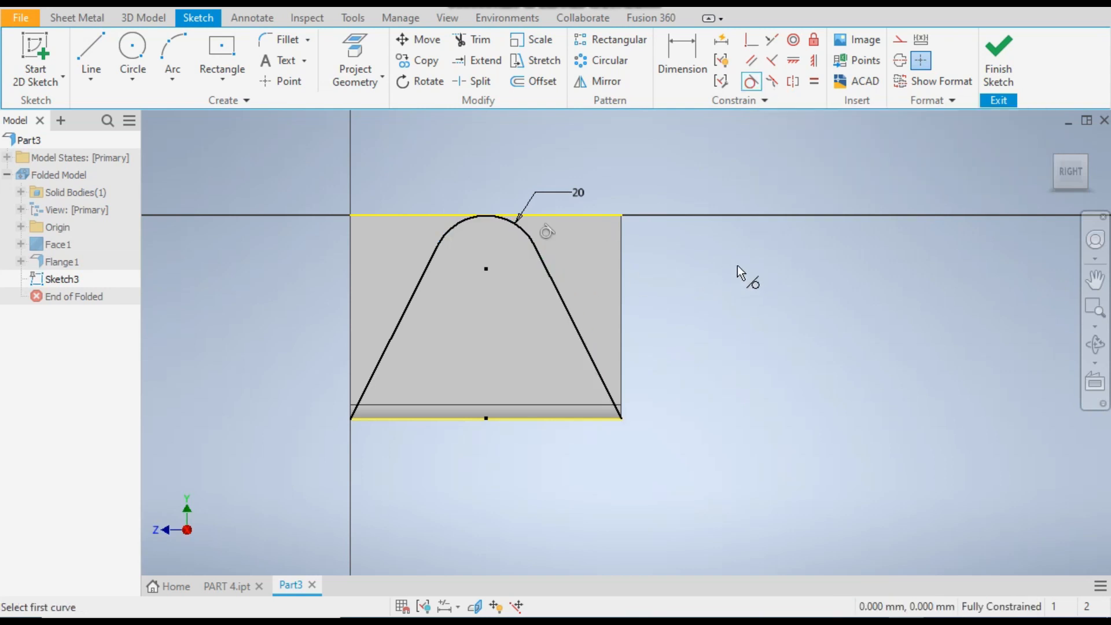
right_click(686, 276)
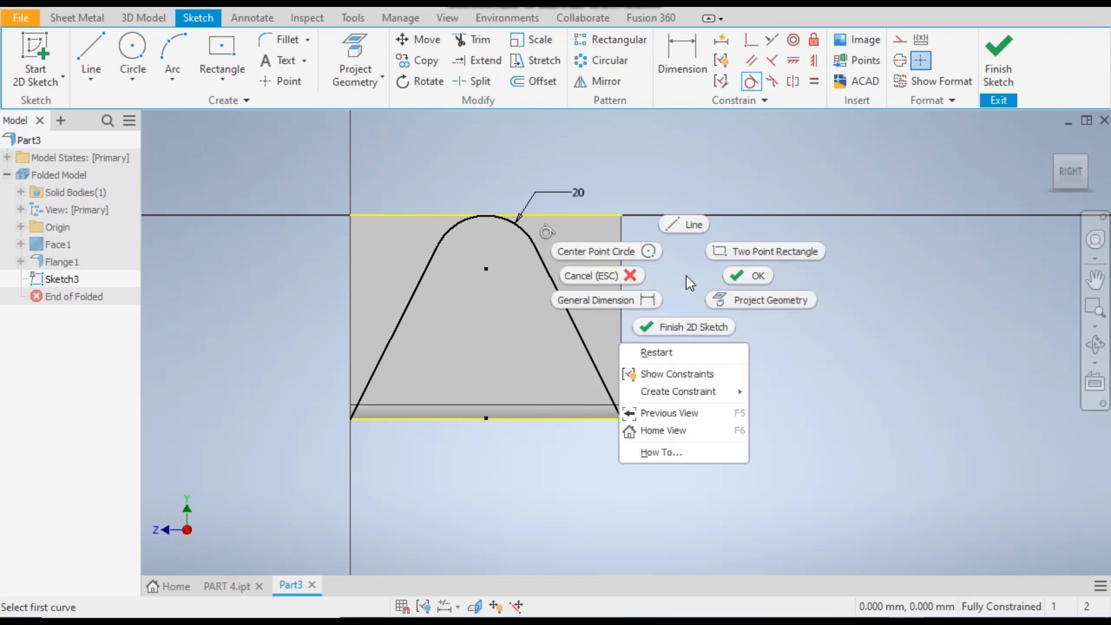
left_click(730, 276)
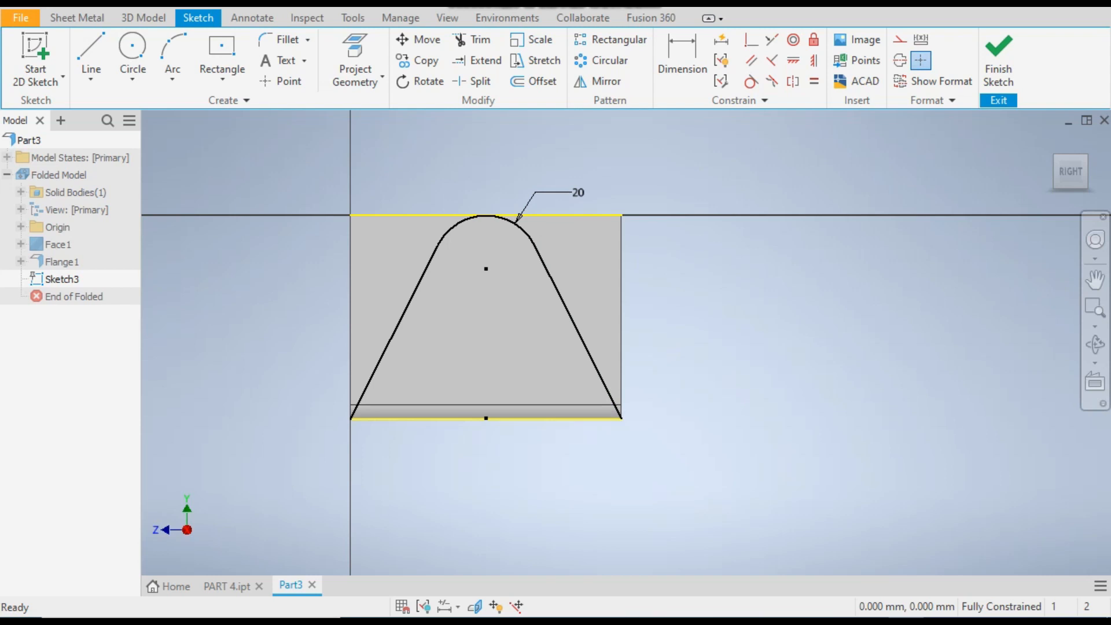
Check the finished PART 4 for reference and sketch a 16 mm diameter circle on the arc's centre in Part3.
left_click(246, 587)
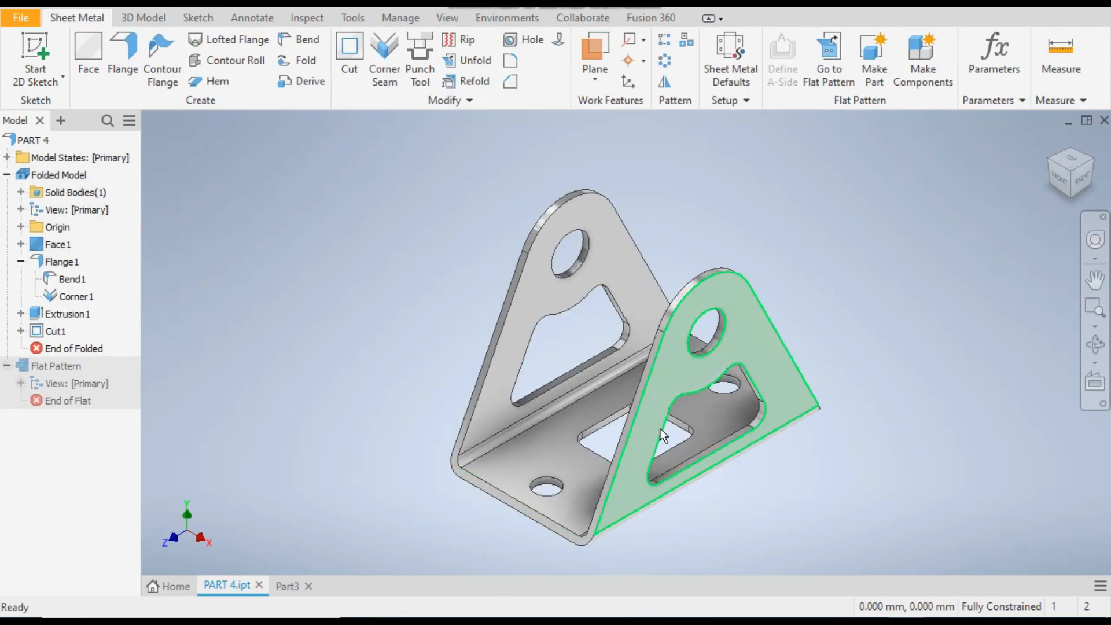
left_click(289, 587)
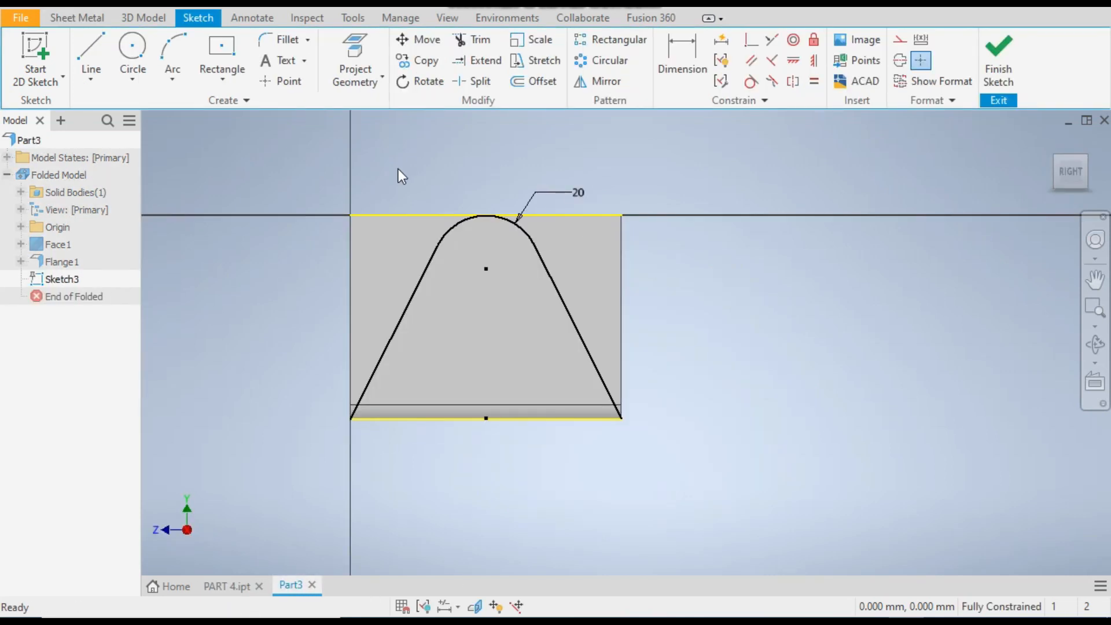
left_click(151, 64)
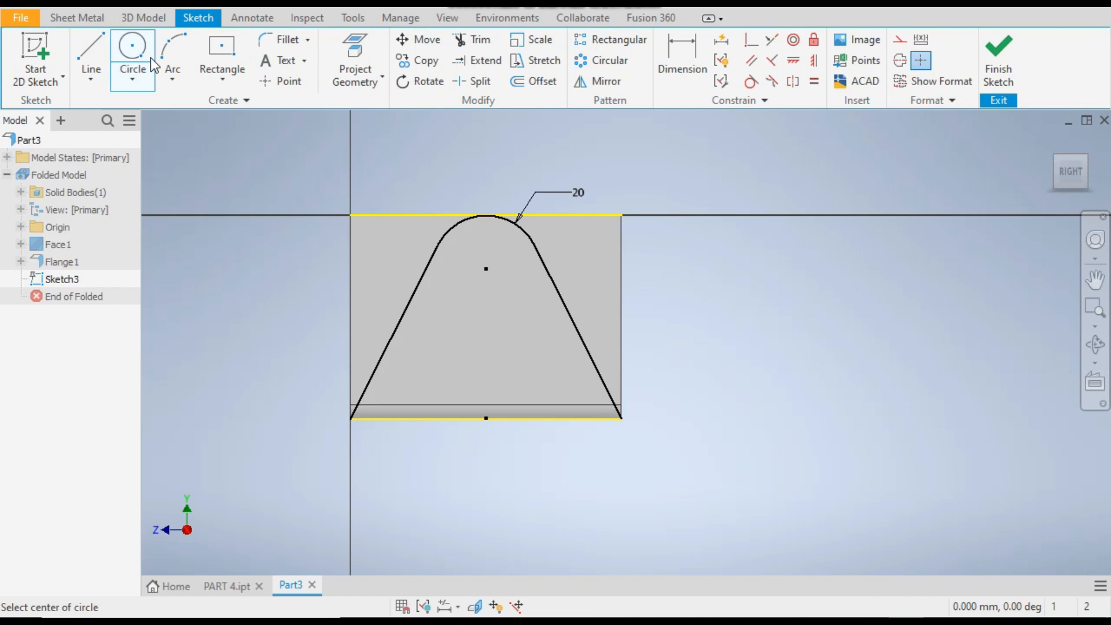
left_click(486, 269)
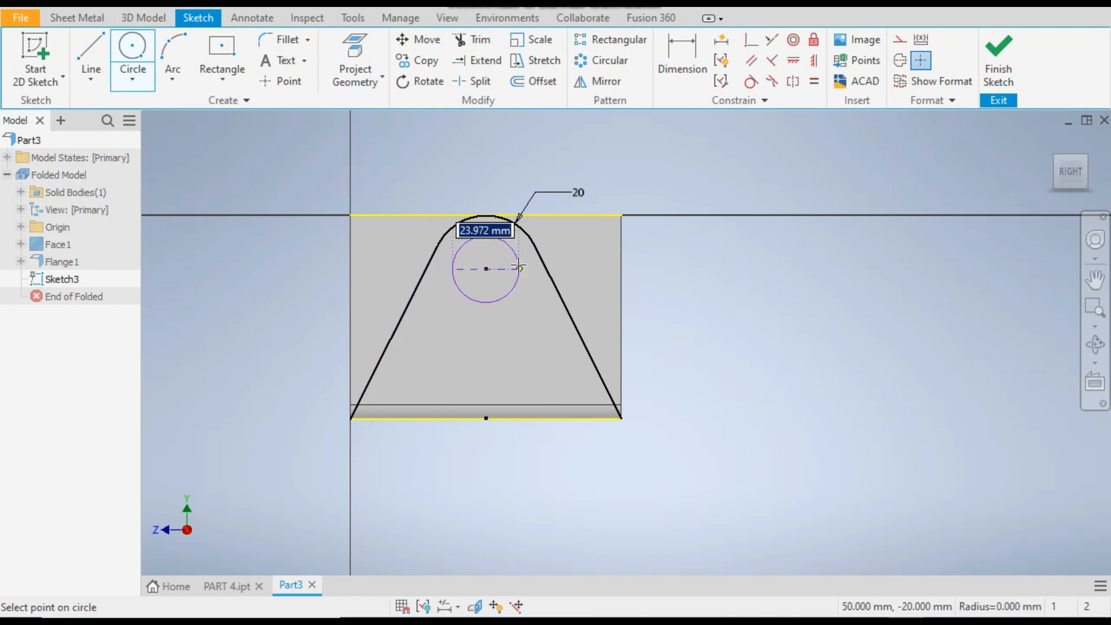
type("16")
key("Return")
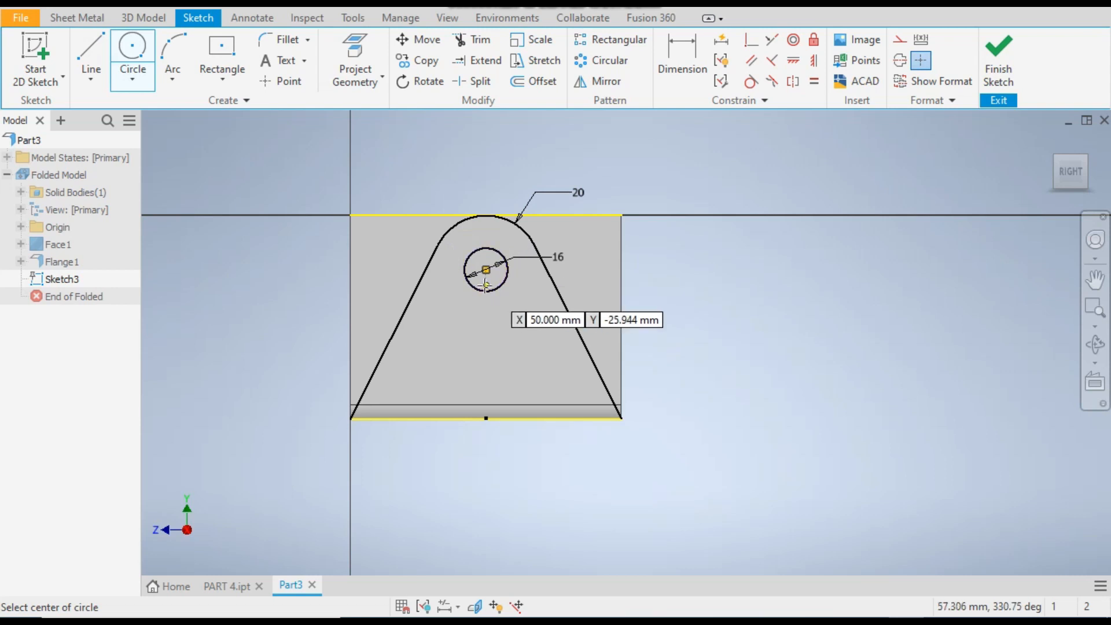
Sketch a larger circle concentric with the 16 mm hole, sized to coincide with the flange's top arc.
left_click(488, 275)
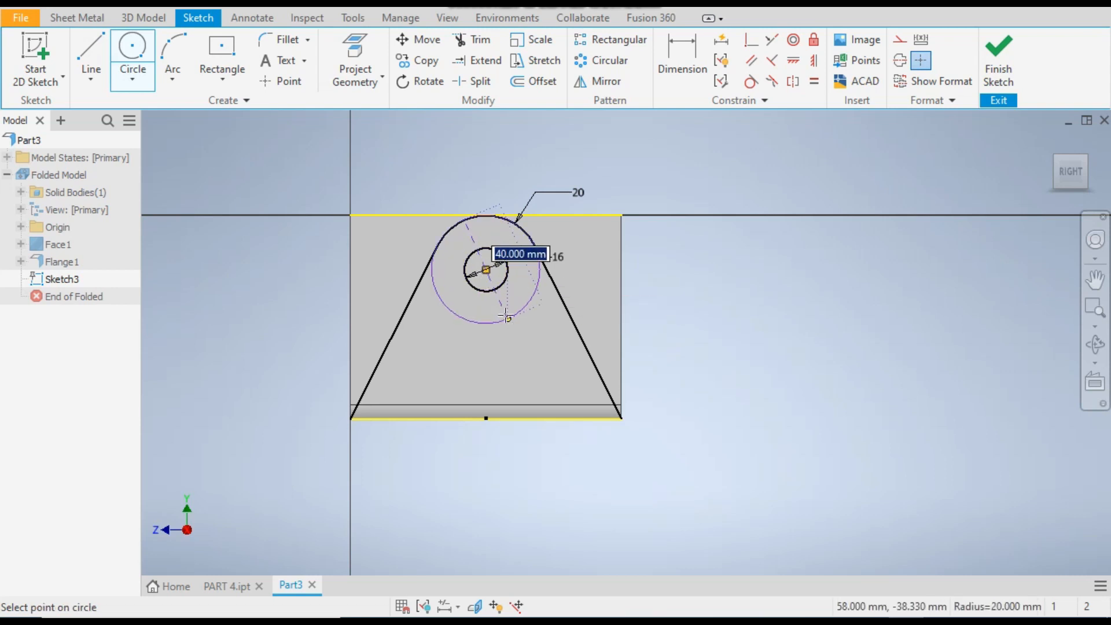
key("Return")
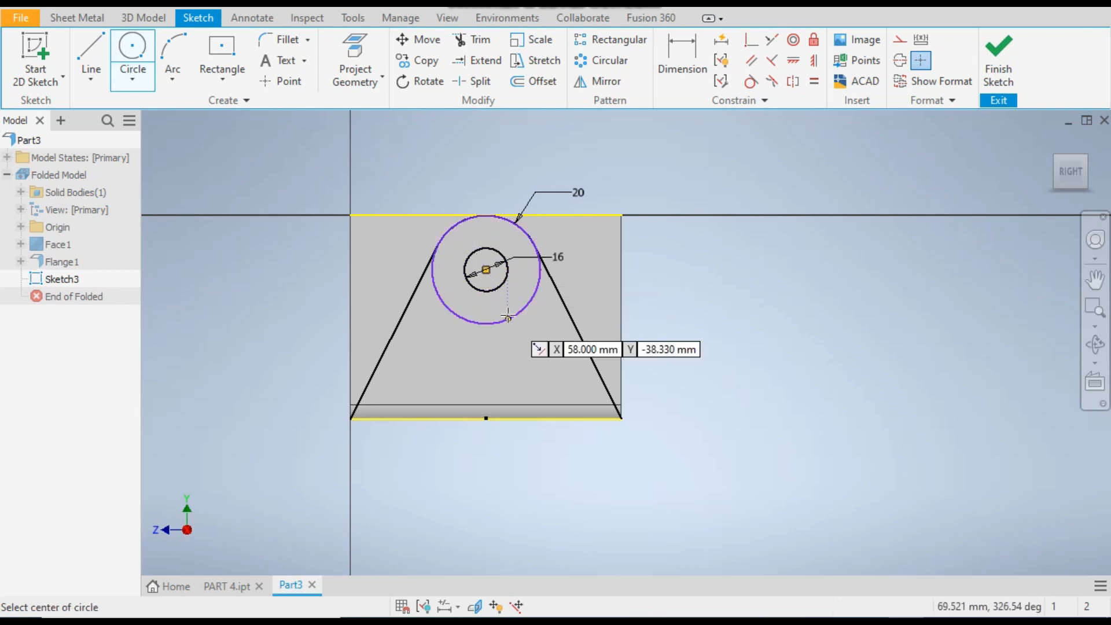
right_click(681, 304)
left_click(744, 303)
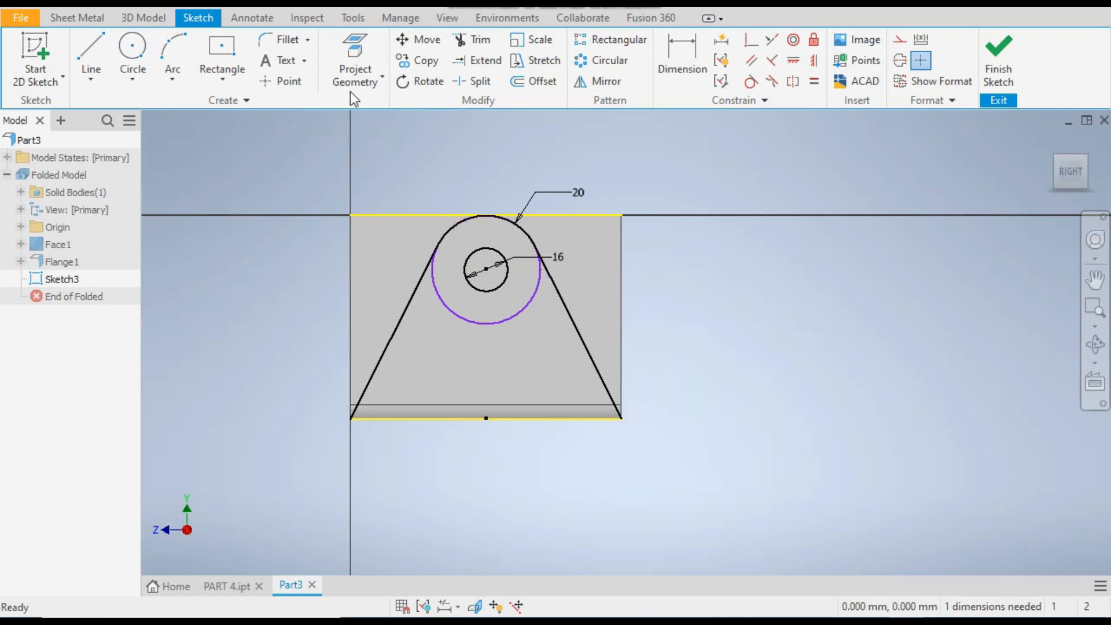
Dimension the larger circle's diameter at 40 mm and convert that circle to construction geometry.
left_click(681, 57)
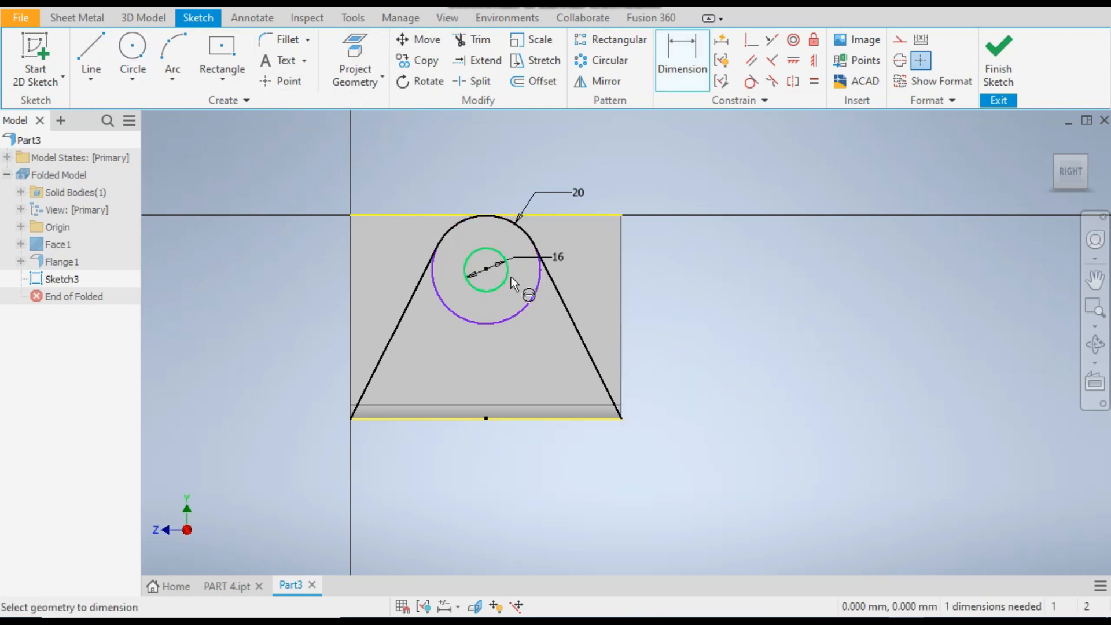
left_click(517, 320)
left_click(524, 346)
left_click(587, 417)
right_click(704, 293)
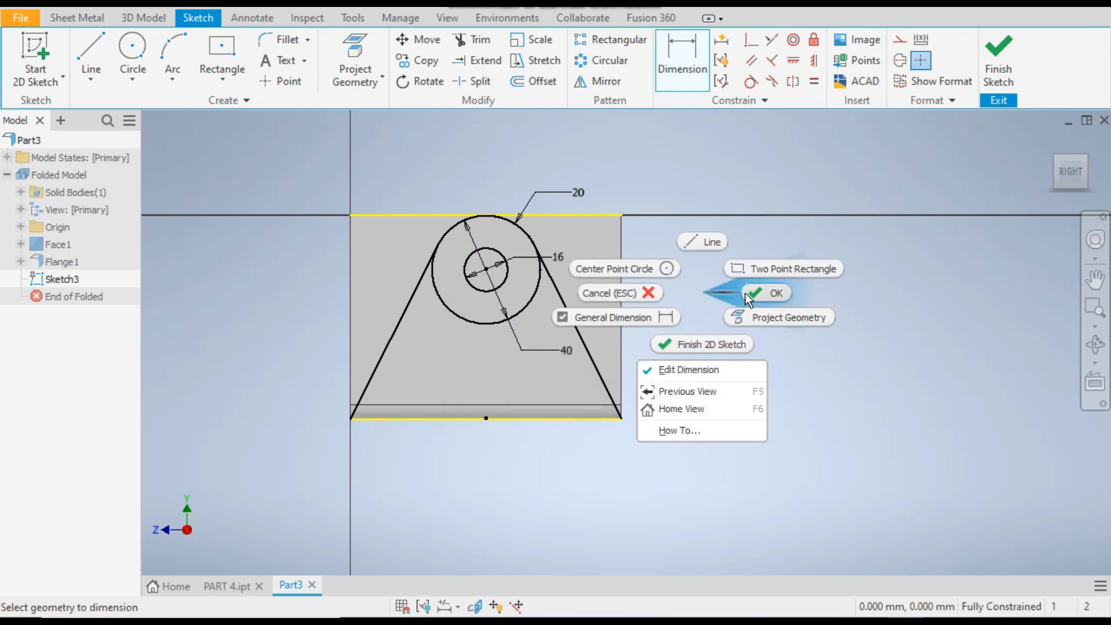
left_click(773, 293)
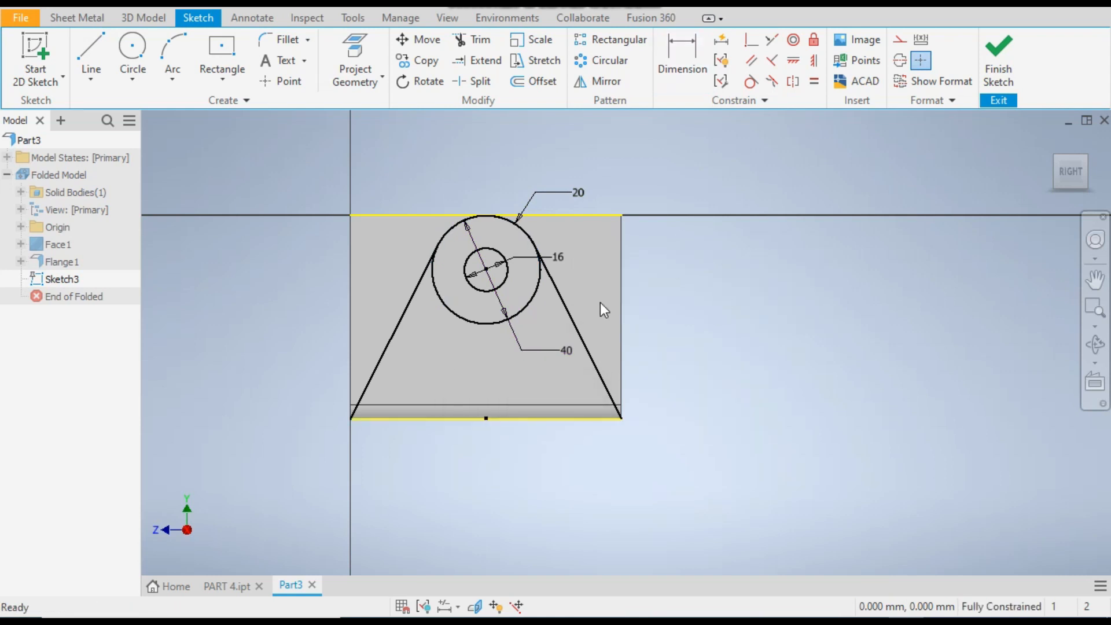
right_click(524, 317)
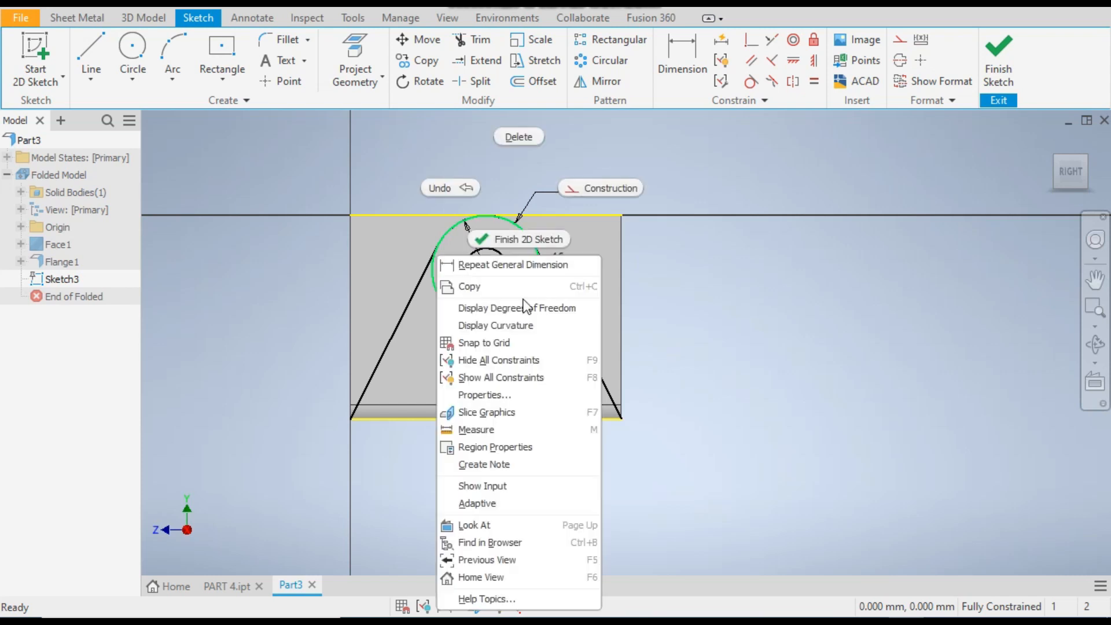
left_click(592, 190)
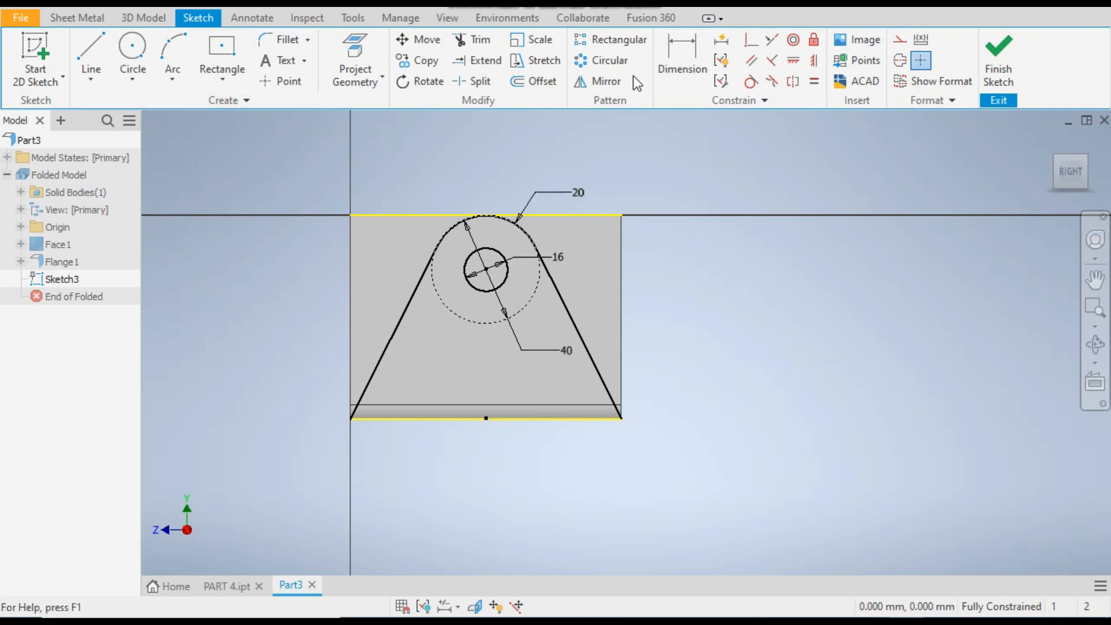
Offset only the left slanted line 15 mm inward, with Loop Select turned off.
left_click(544, 86)
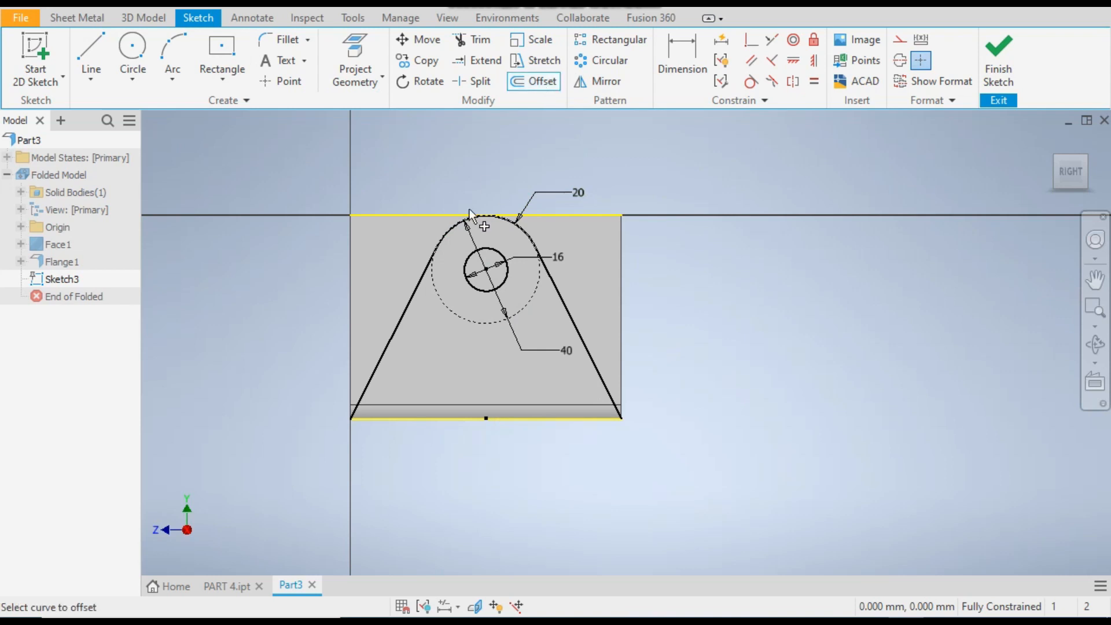
left_click(395, 340)
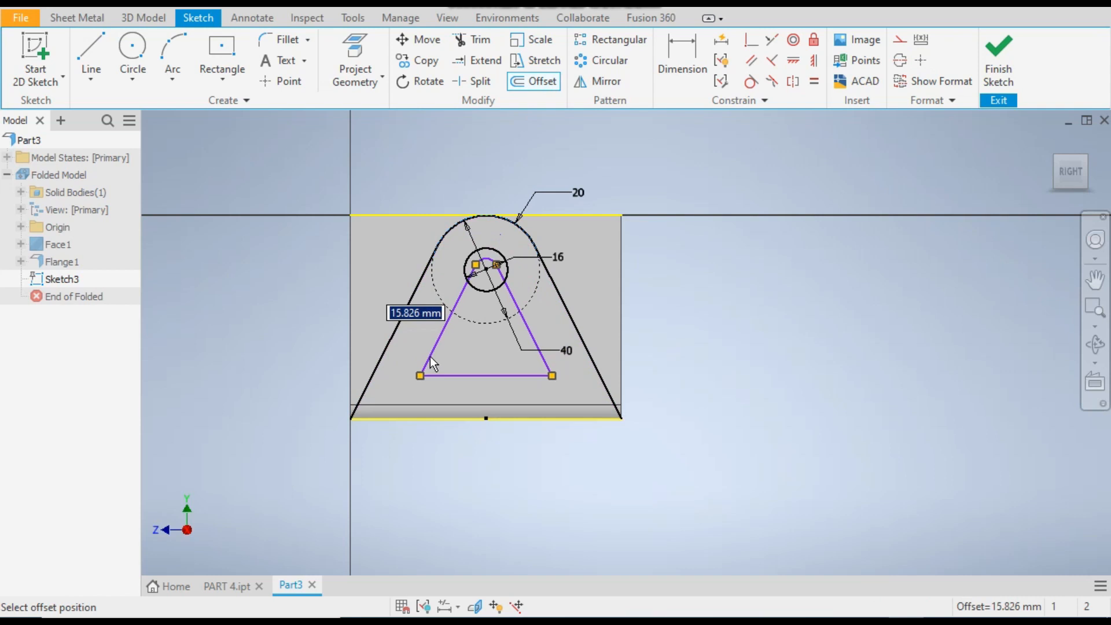
right_click(428, 354)
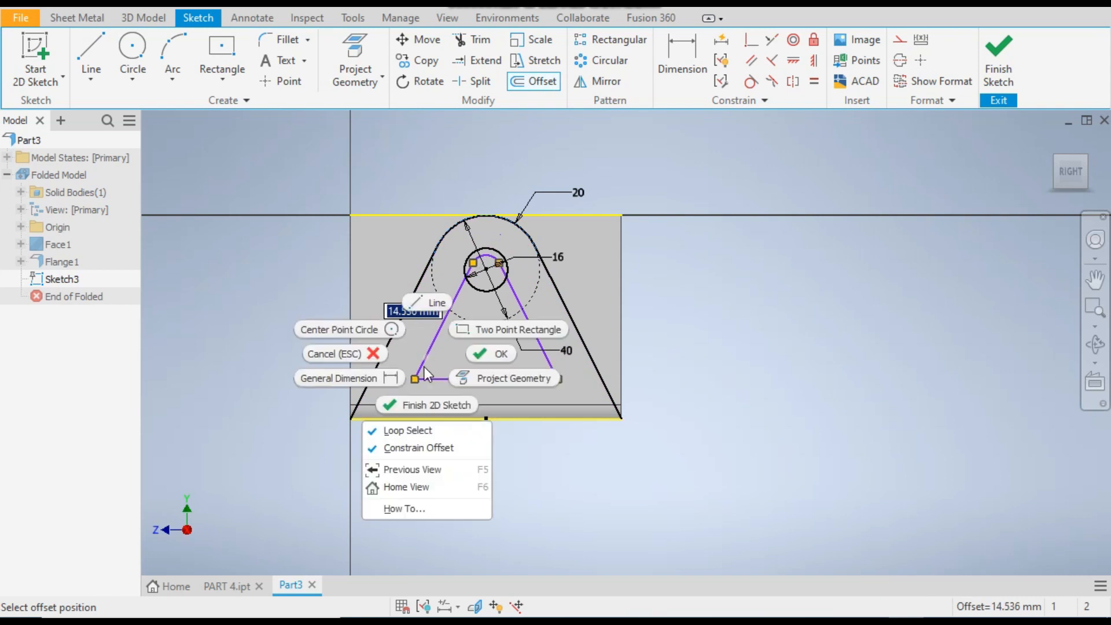
left_click(395, 430)
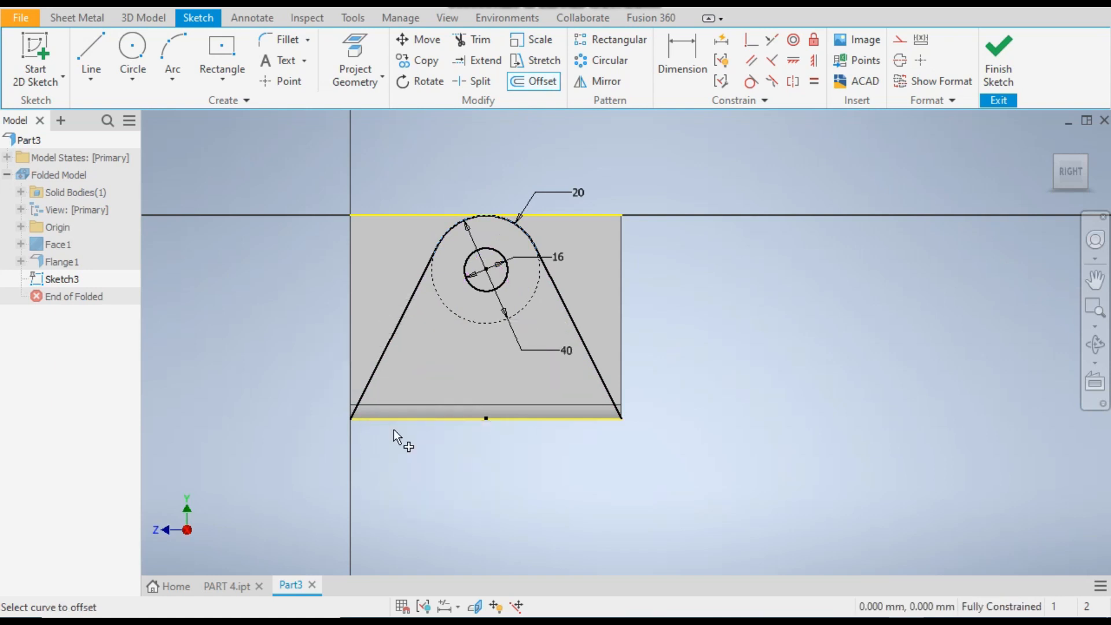
left_click(379, 356)
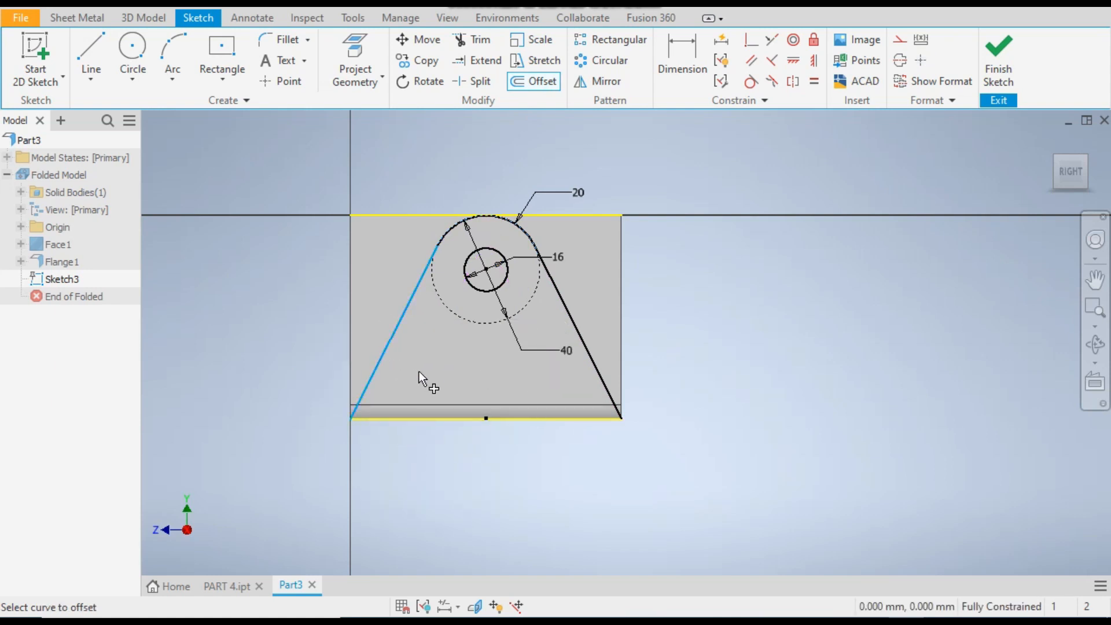
right_click(464, 359)
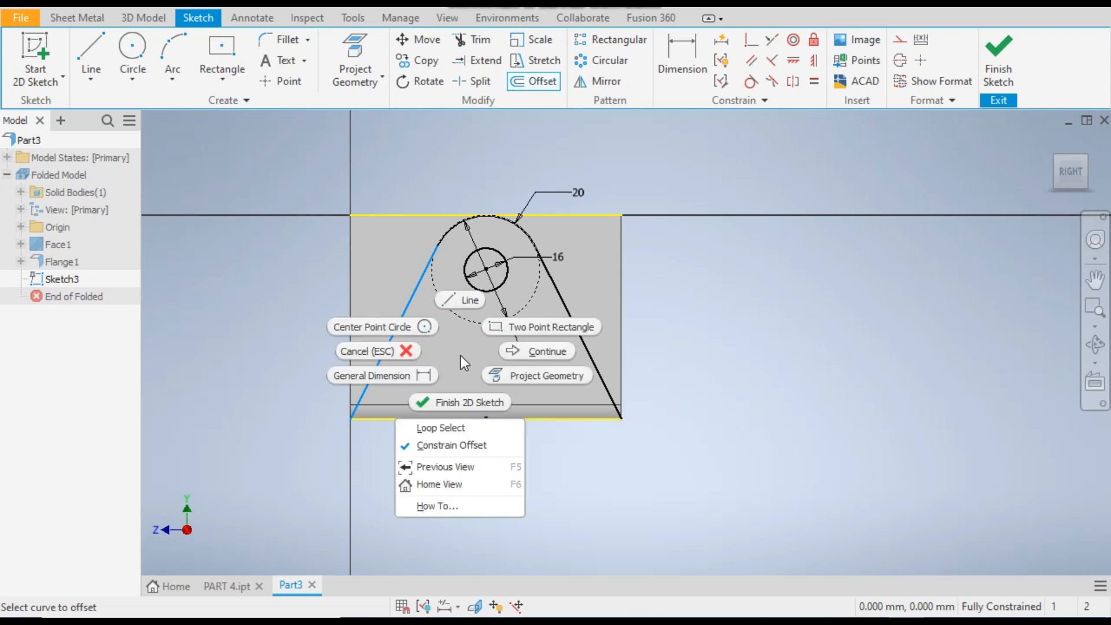
left_click(461, 360)
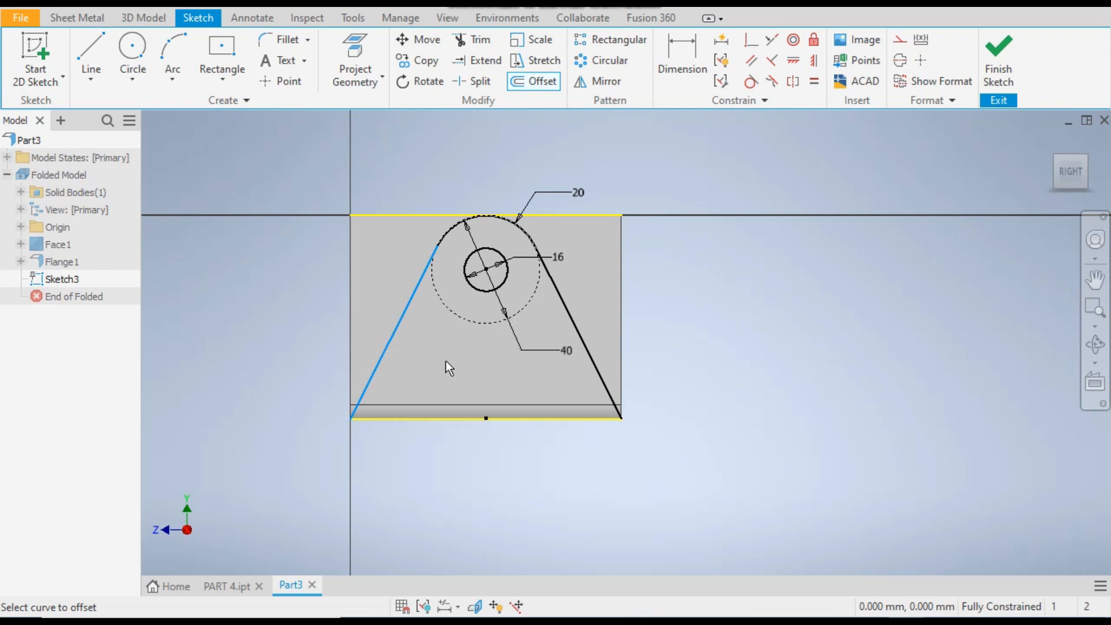
key("Return")
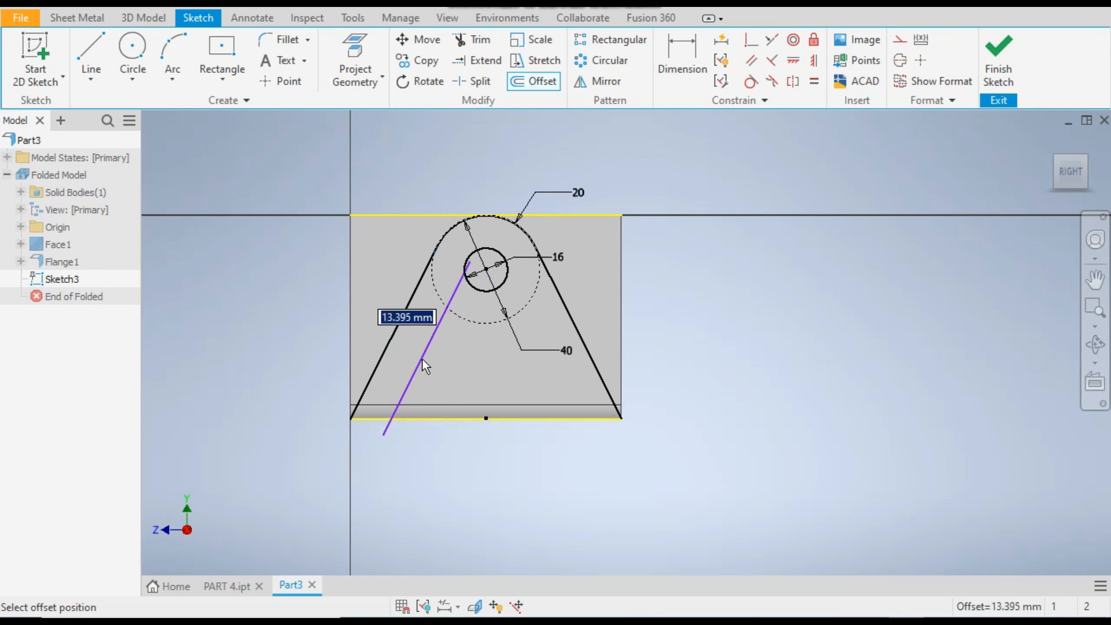
type("15")
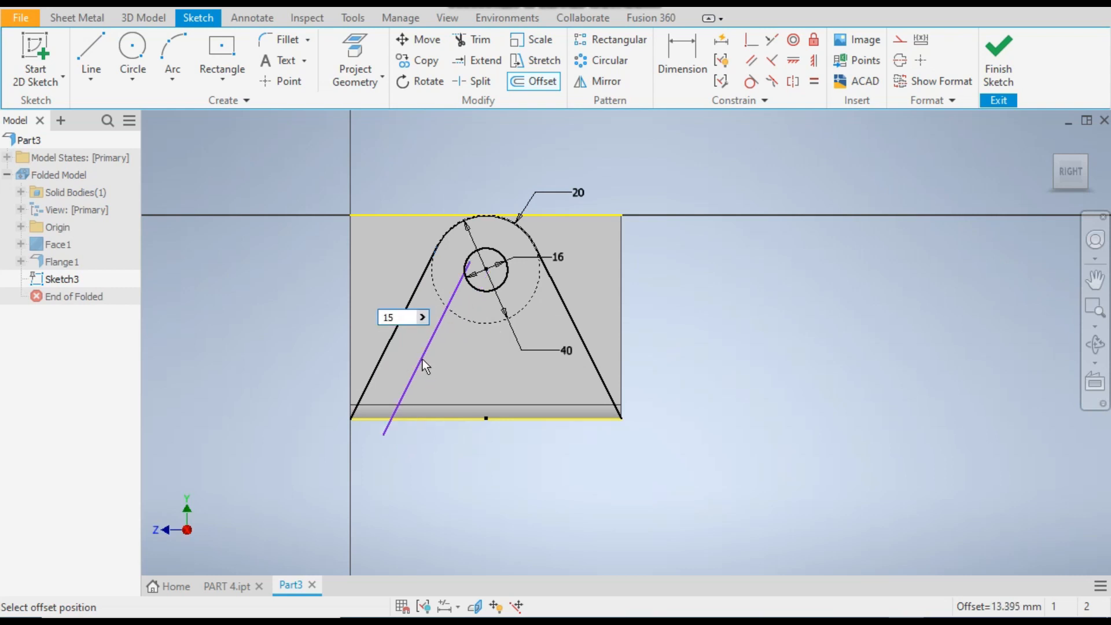
key("Return")
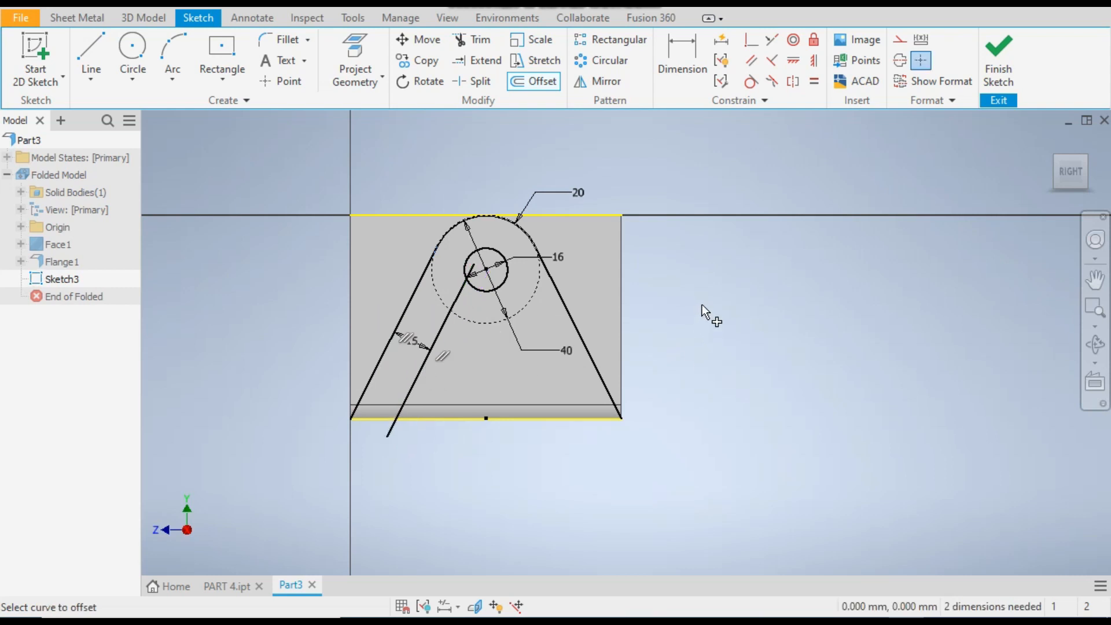
Offset the flange's bottom edge 10 mm upward.
left_click(452, 418)
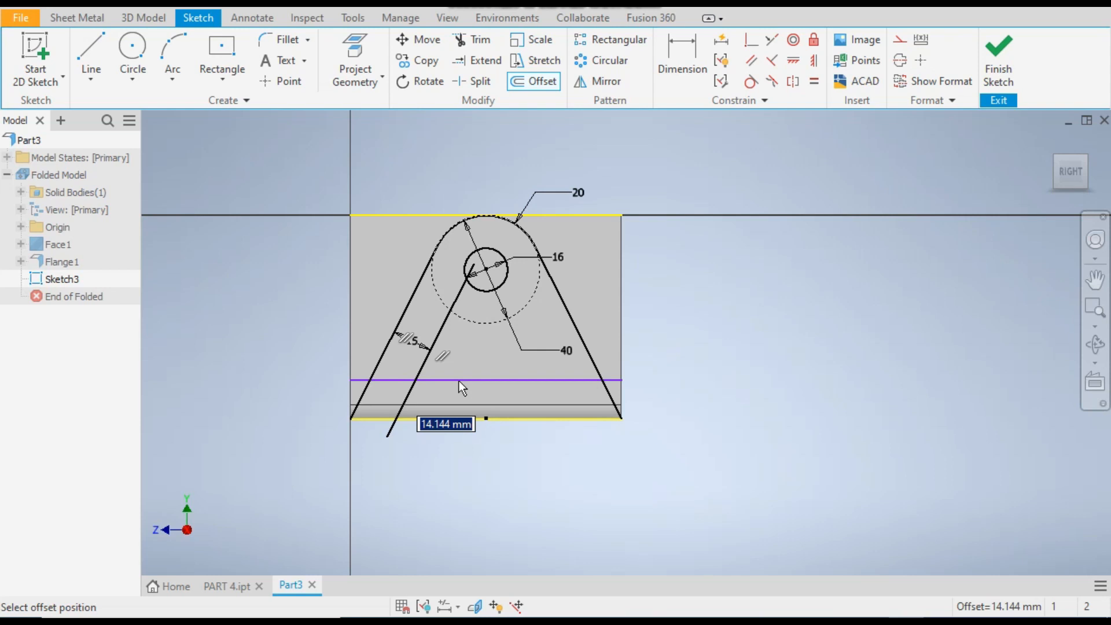
type("10")
key("Return")
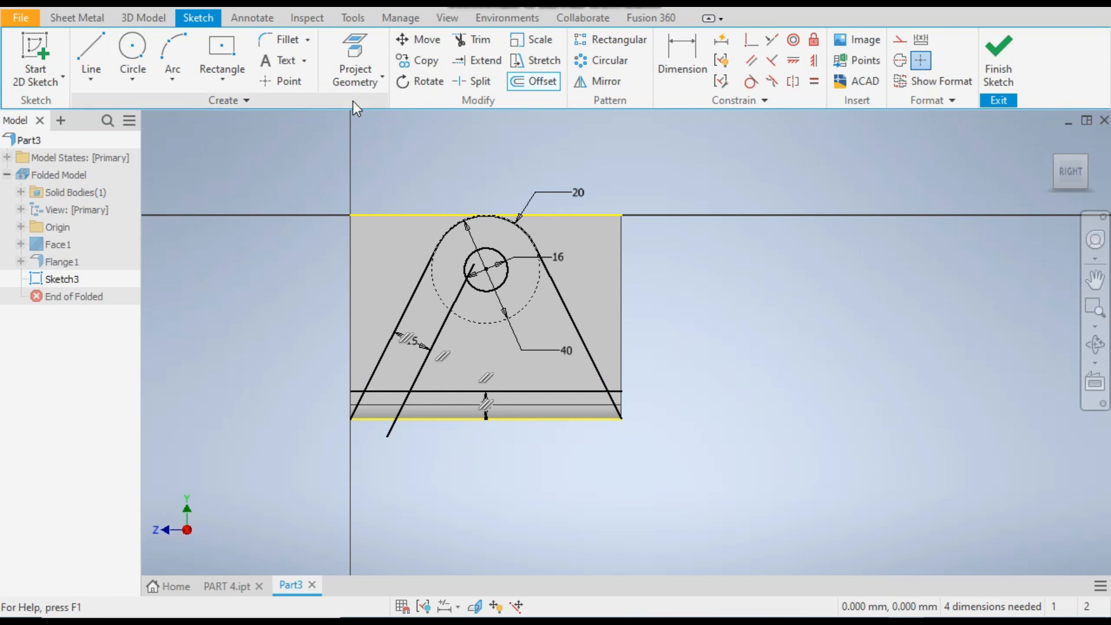
Trim the inner slanted line so it runs only between the construction circle and the offset horizontal line.
left_click(460, 45)
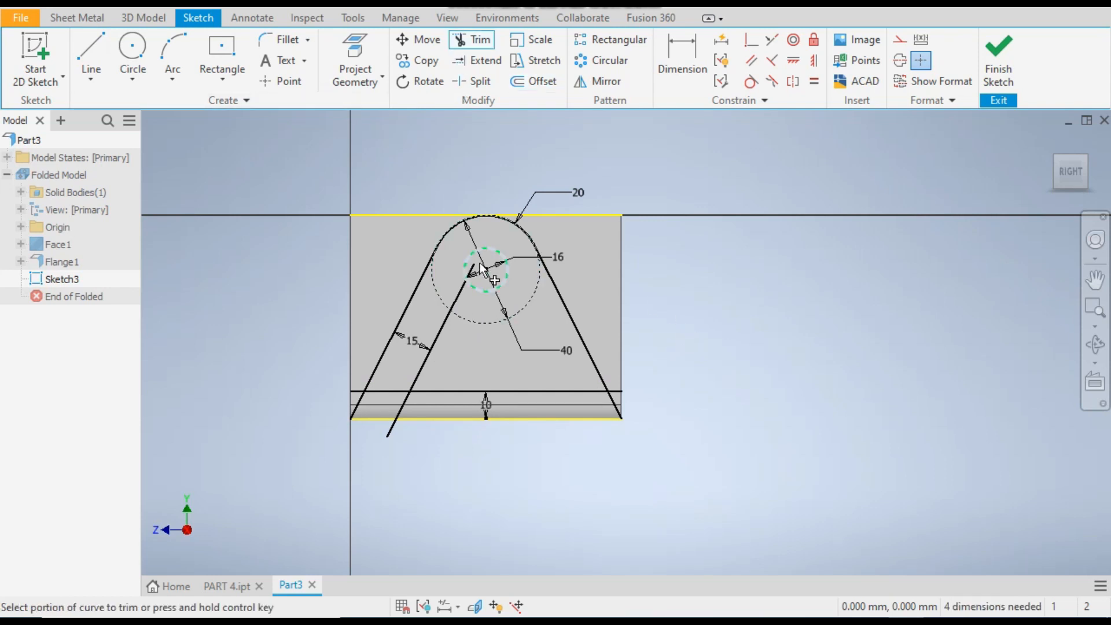
scroll(480, 263, "up", 2)
left_click(469, 275)
left_click(440, 329)
scroll(444, 263, "down", 2)
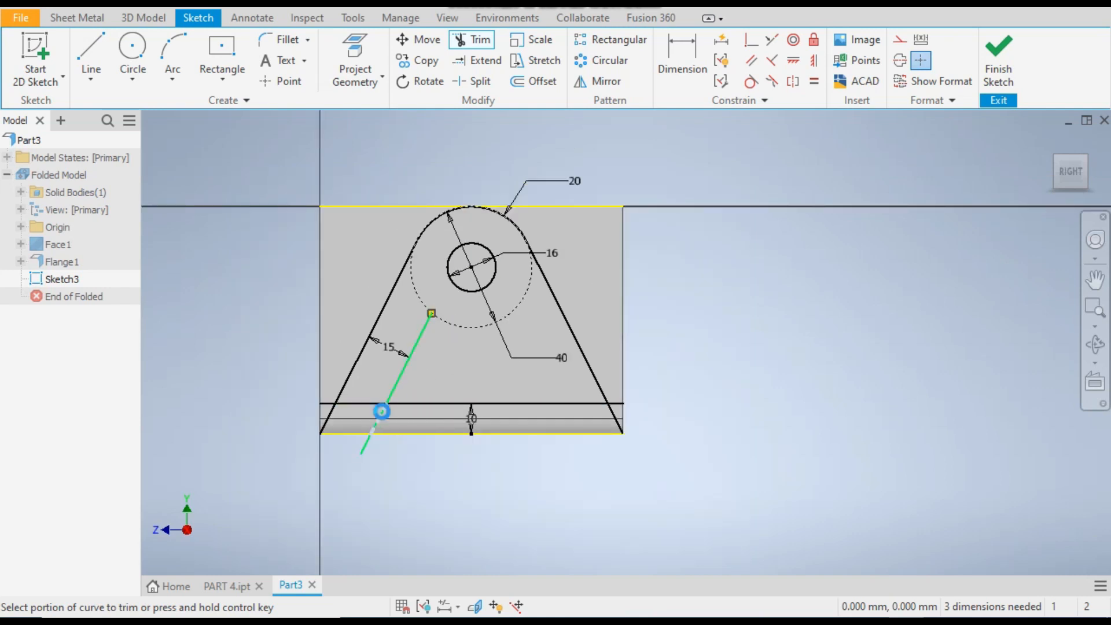
left_click(381, 411)
left_click(364, 450)
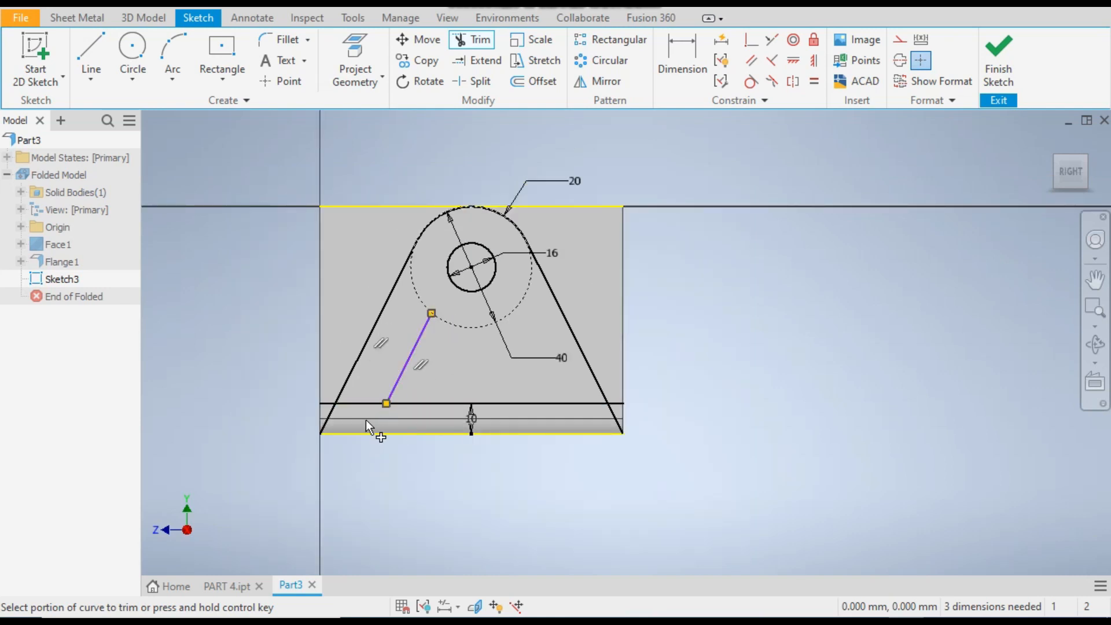
right_click(270, 308)
left_click(328, 307)
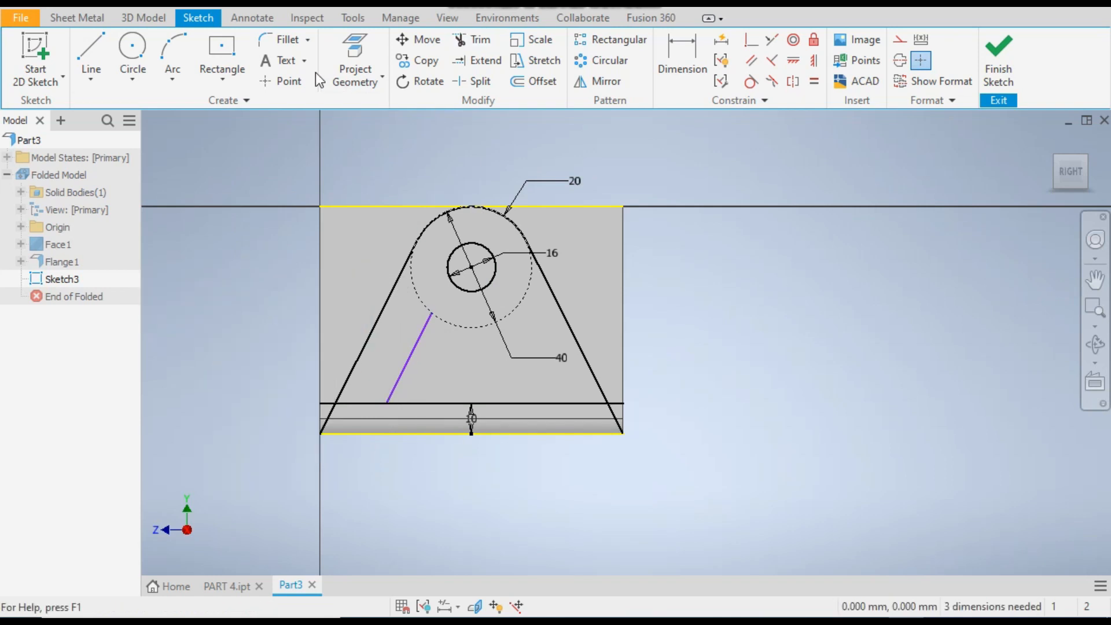
Test the inner slanted line's freedom of movement and dimension its distance from the left outer line at 15 mm.
mouse_move(415, 351)
left_mouse_down()
mouse_move(458, 377)
mouse_move(390, 357)
mouse_move(415, 358)
mouse_move(373, 374)
left_mouse_up()
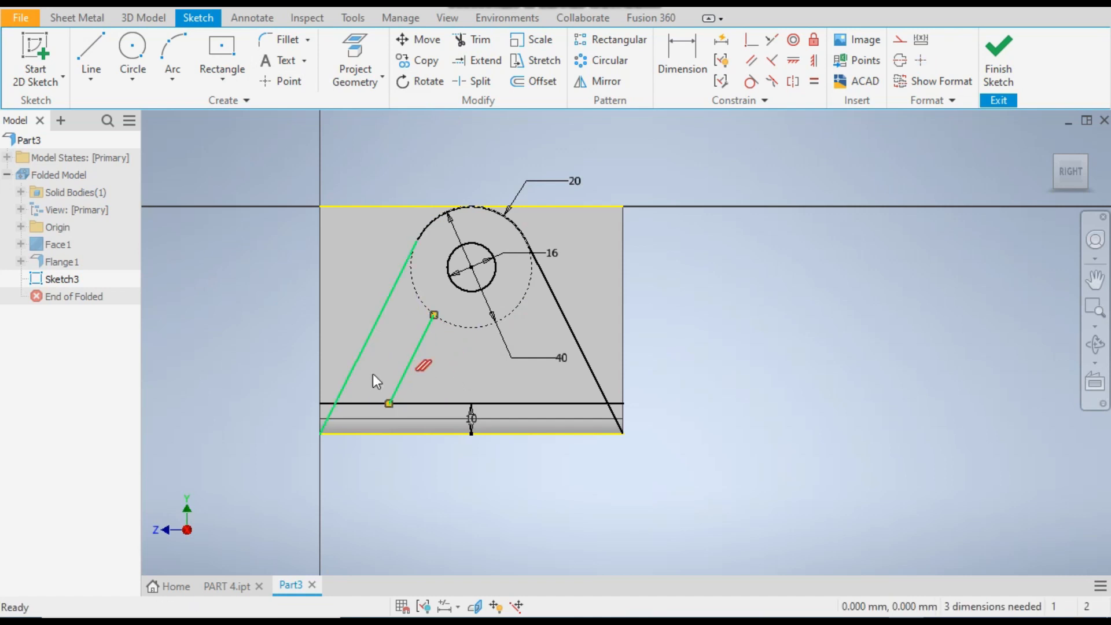
left_click(701, 82)
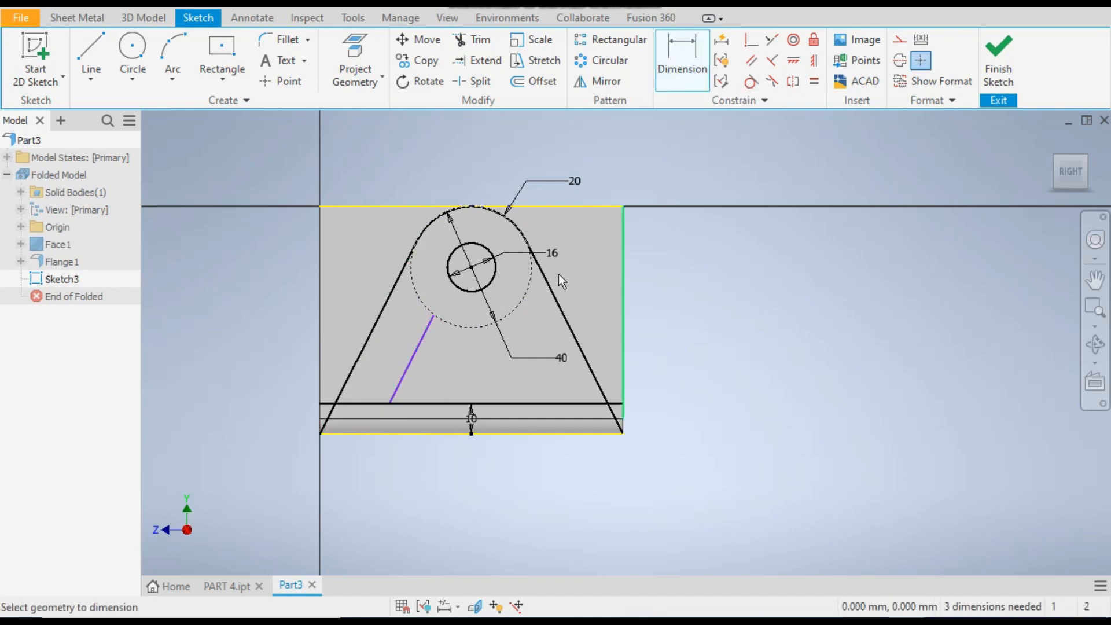
left_click(404, 377)
left_click(361, 358)
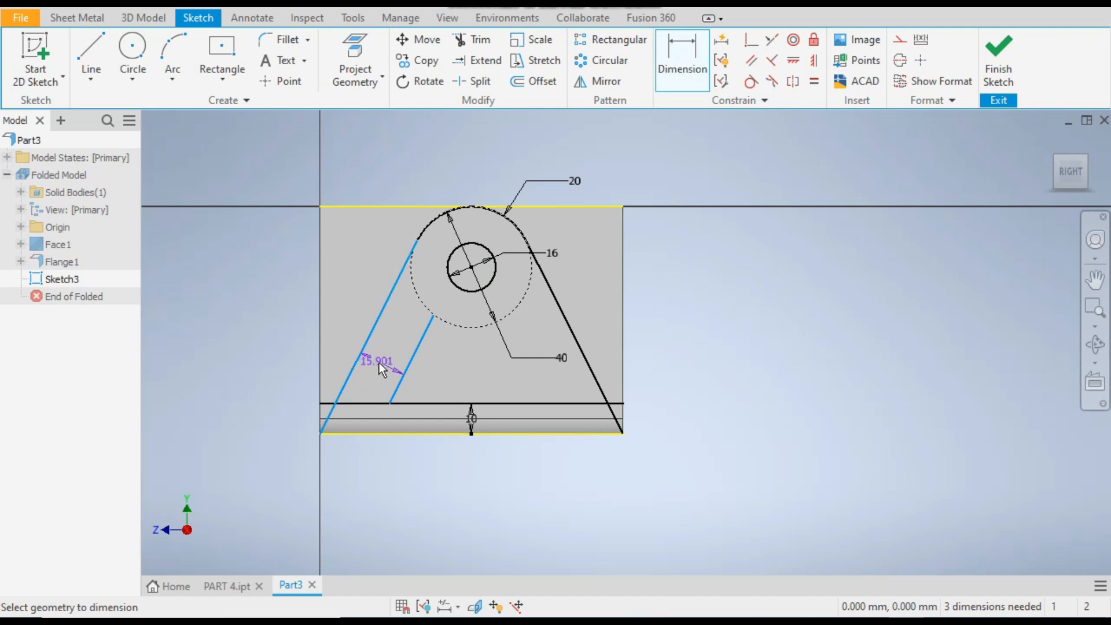
left_click(378, 362)
type("15")
key("Return")
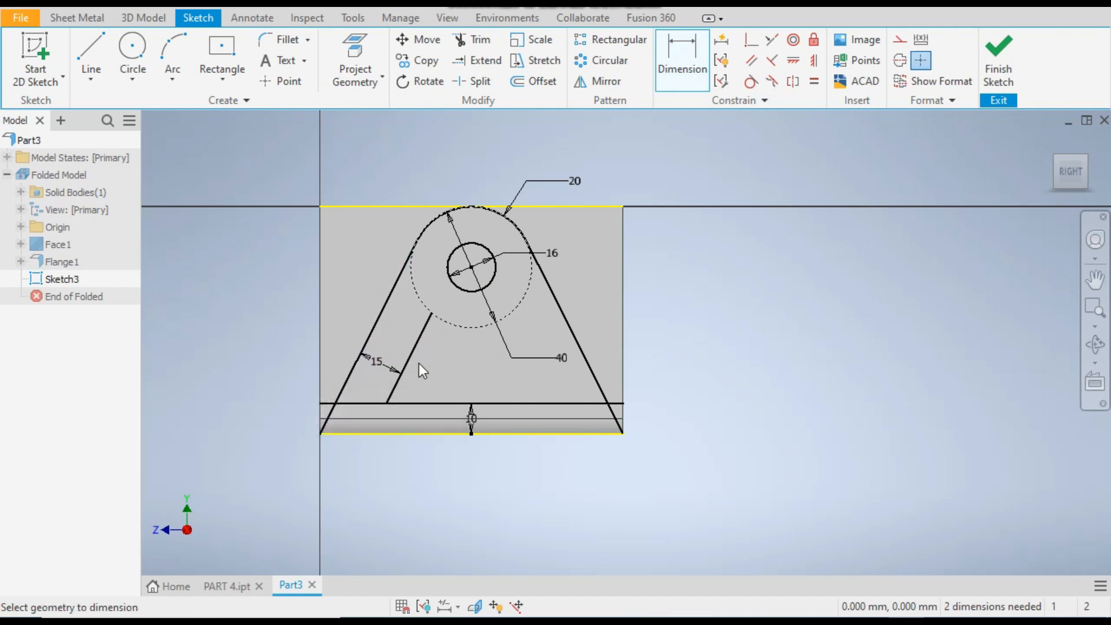
Trim the horizontal offset line so it runs only from the inner slanted line to the opposite outer slanted line.
left_click(472, 40)
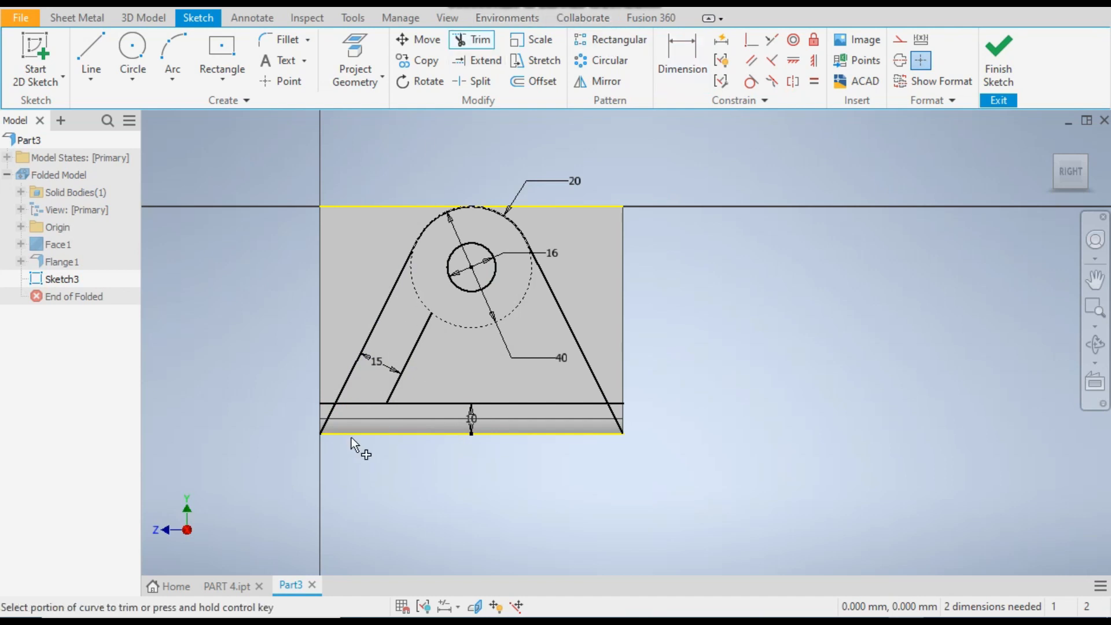
scroll(322, 412, "down", 3)
left_click(323, 395)
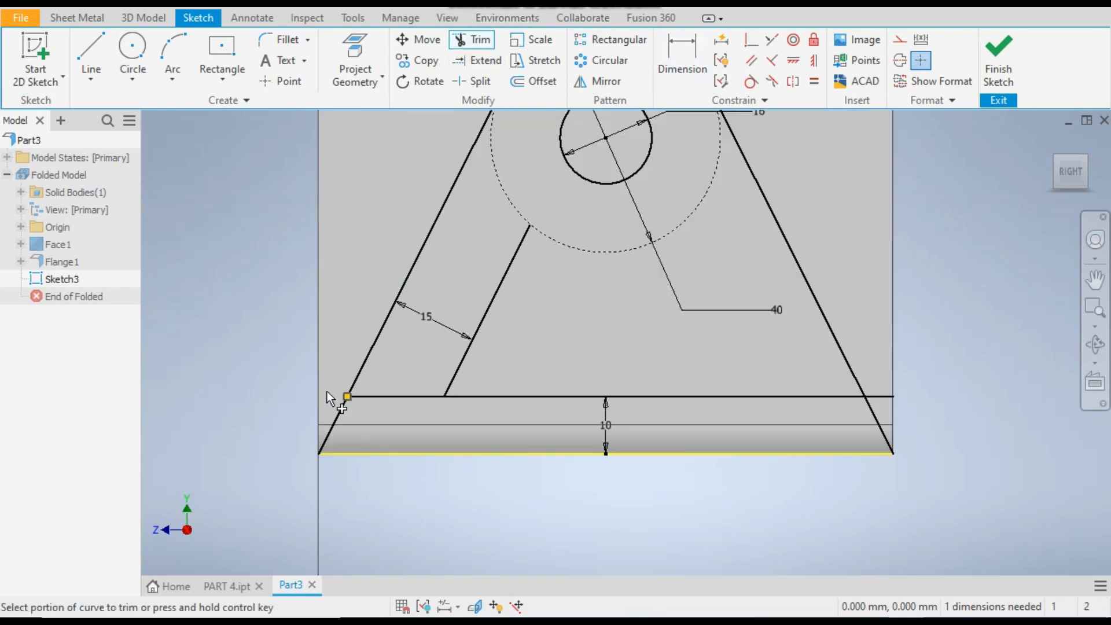
left_click(393, 396)
left_click(880, 396)
right_click(893, 318)
left_click(953, 317)
scroll(432, 318, "up", 3)
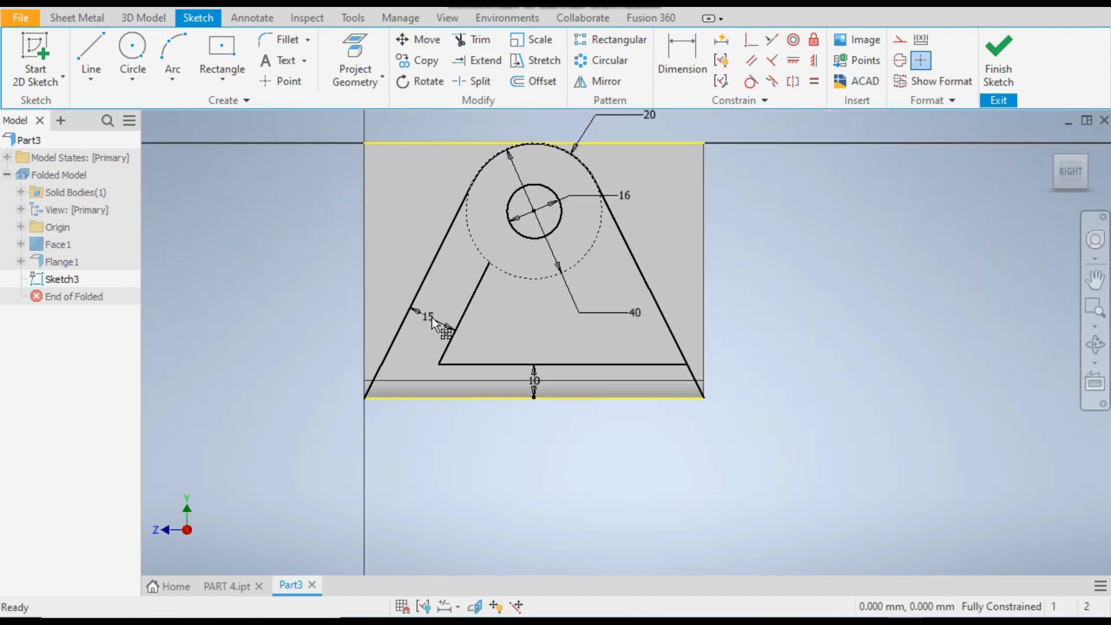
Draw a vertical line from the bottom edge's midpoint to the hole's centre and make it construction geometry.
scroll(433, 317, "down", 3)
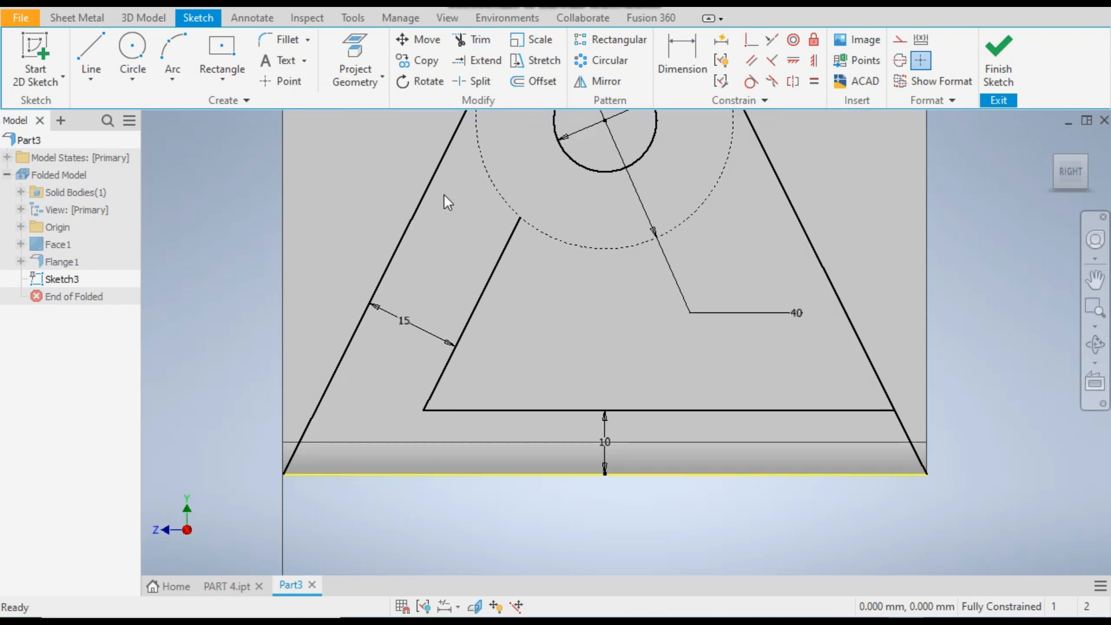
left_click(91, 55)
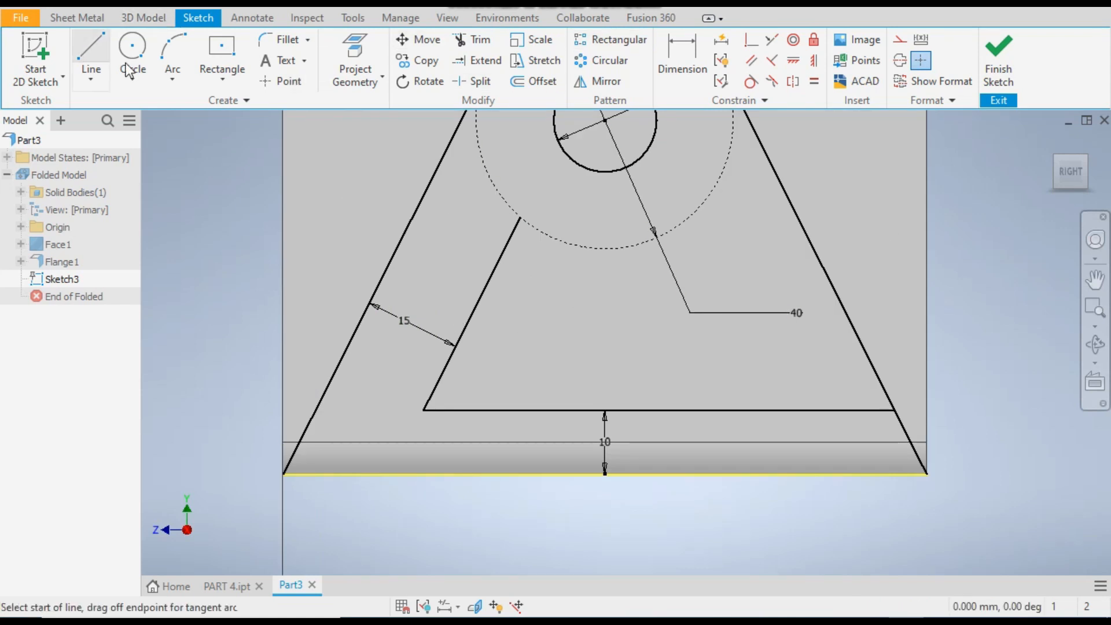
left_click(604, 477)
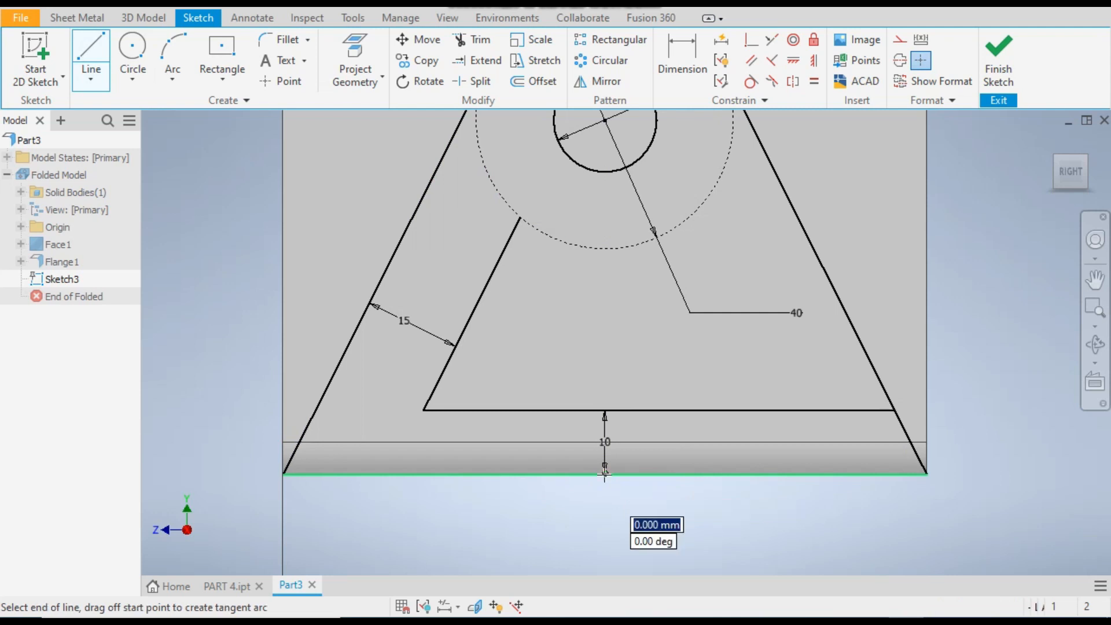
left_click(605, 120)
right_click(528, 312)
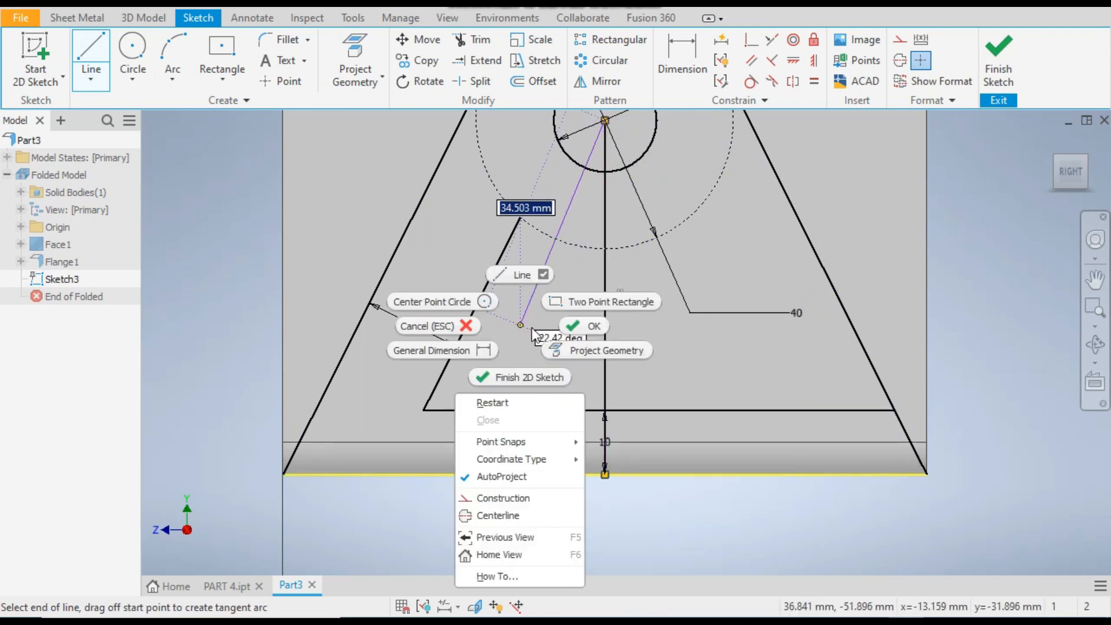
left_click(572, 331)
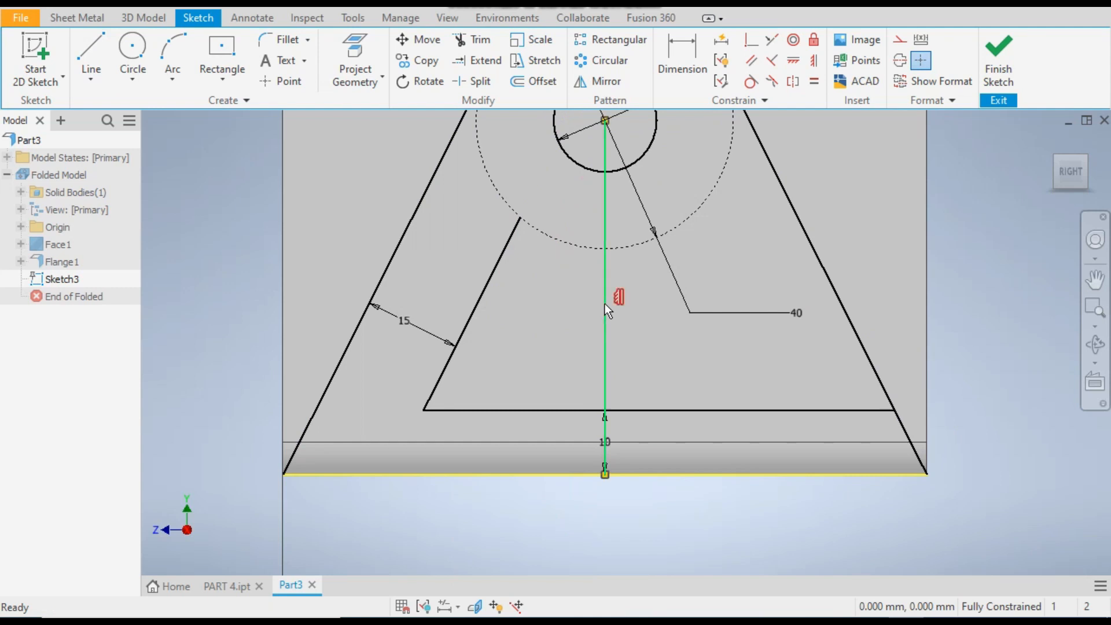
right_click(605, 113)
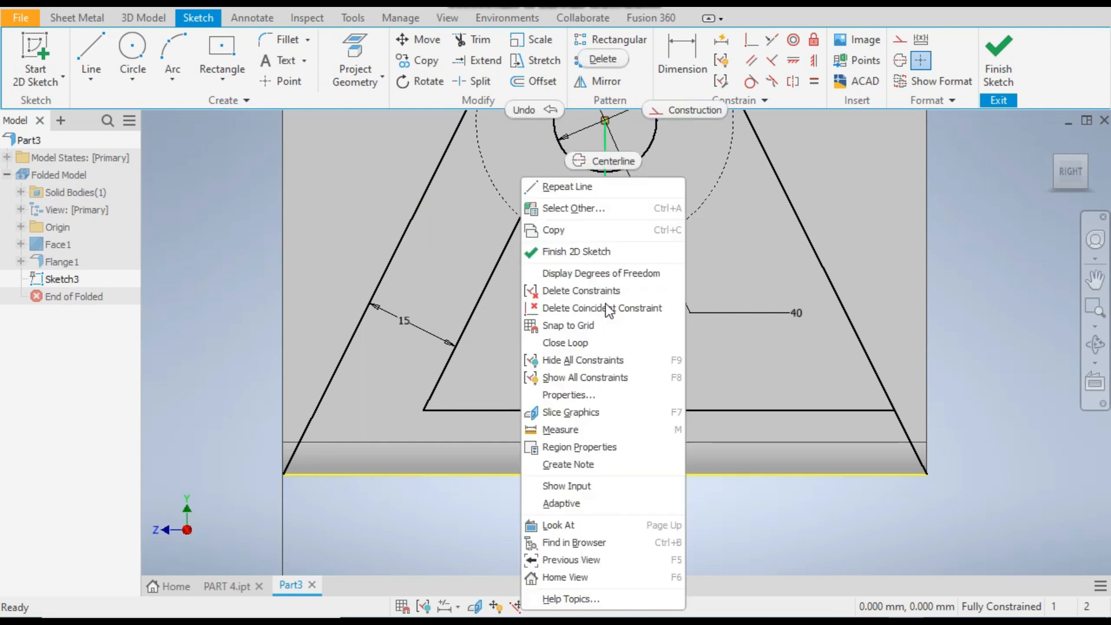
left_click(696, 113)
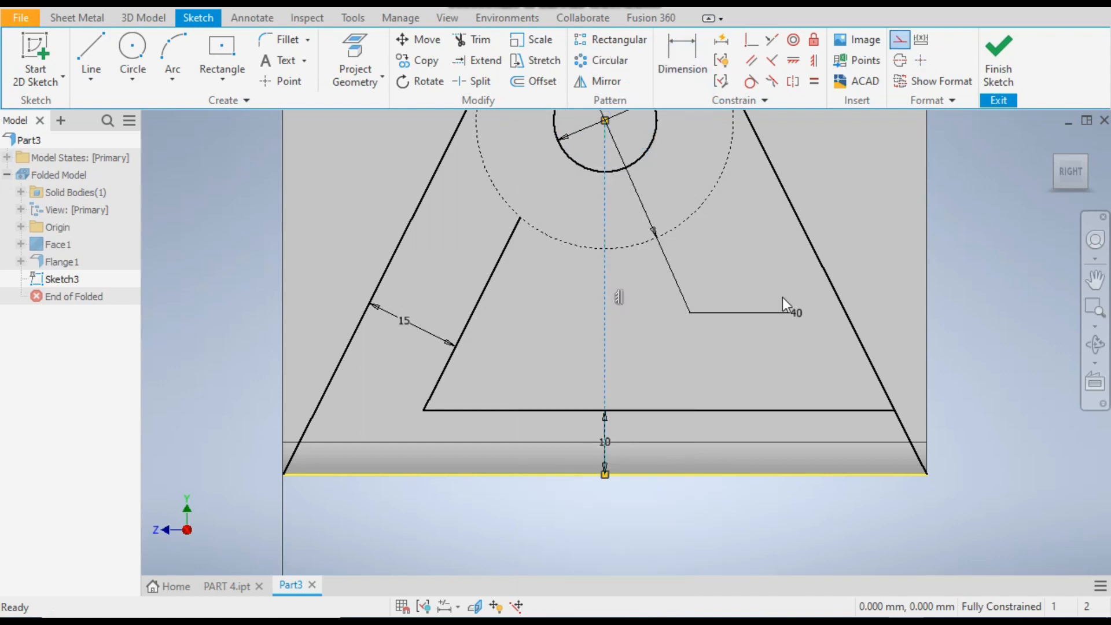
Mirror the inner slanted line about the vertical construction line.
key("Home")
scroll(677, 245, "up", 3)
scroll(581, 342, "down", 3)
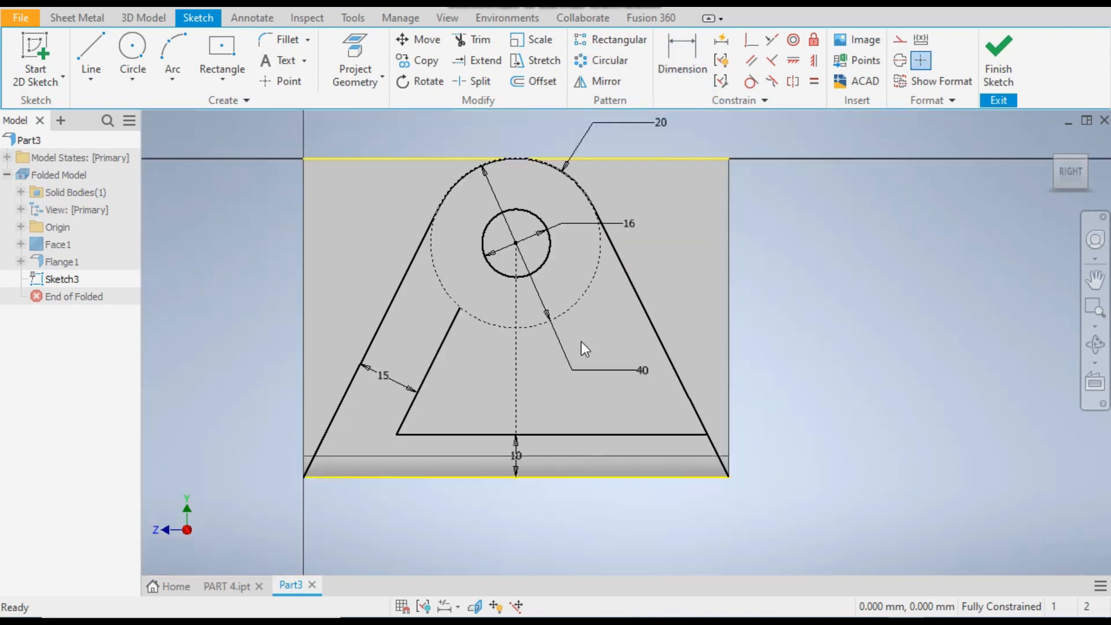
left_click(596, 84)
left_click(439, 346)
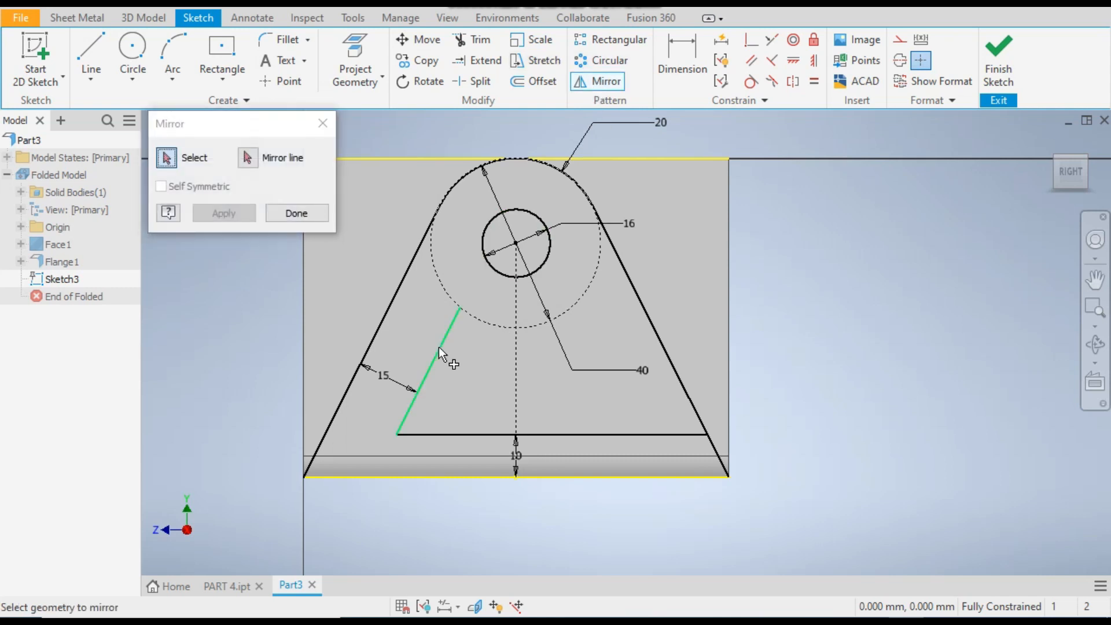
left_click(439, 346)
left_click(250, 161)
left_click(517, 373)
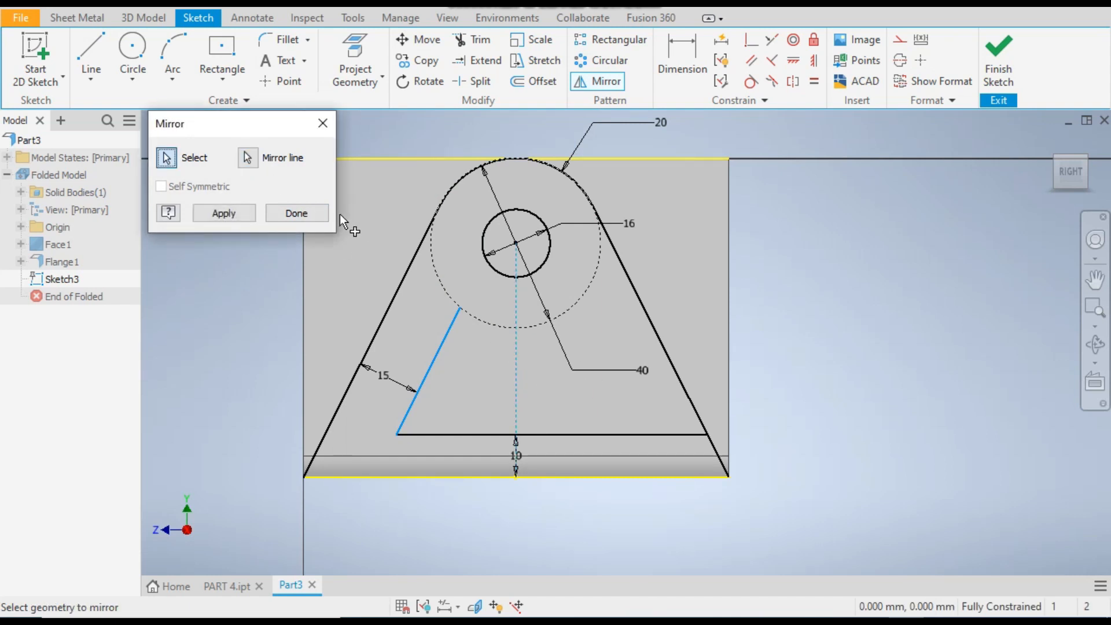
left_click(245, 219)
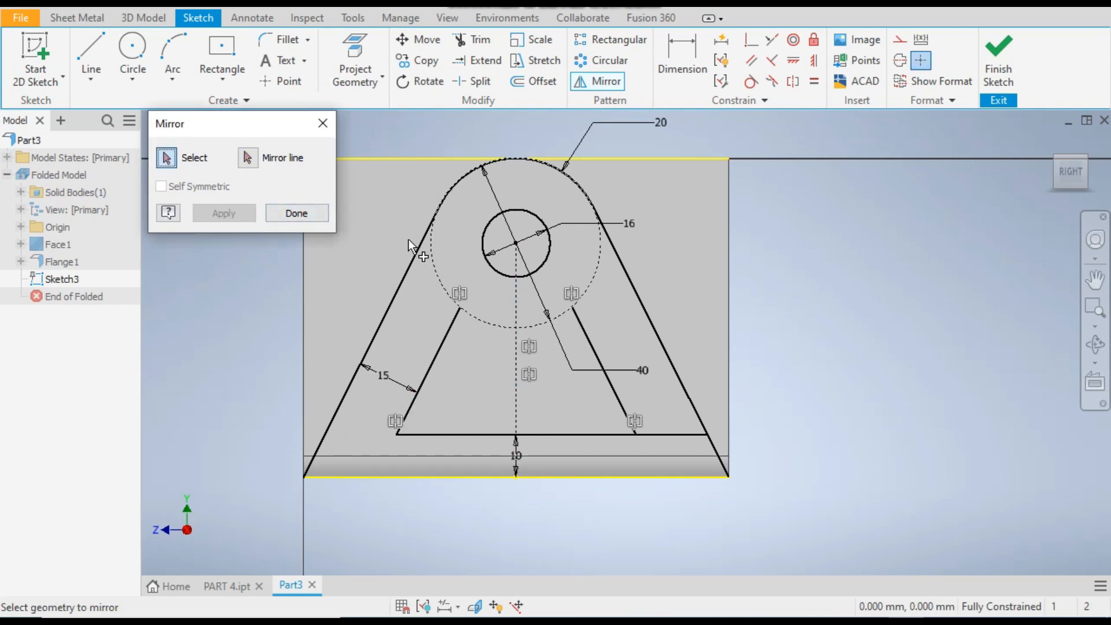
left_click(295, 213)
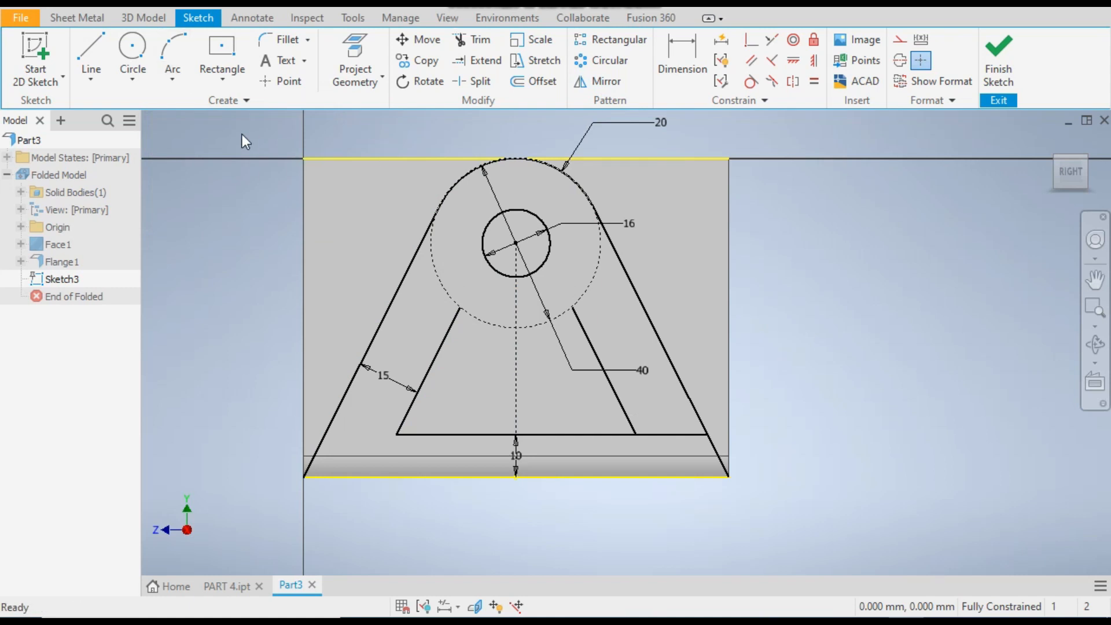
Draw a three-point arc between the upper ends of the two inner slanted lines, following the lower part of the construction circle.
left_click(171, 50)
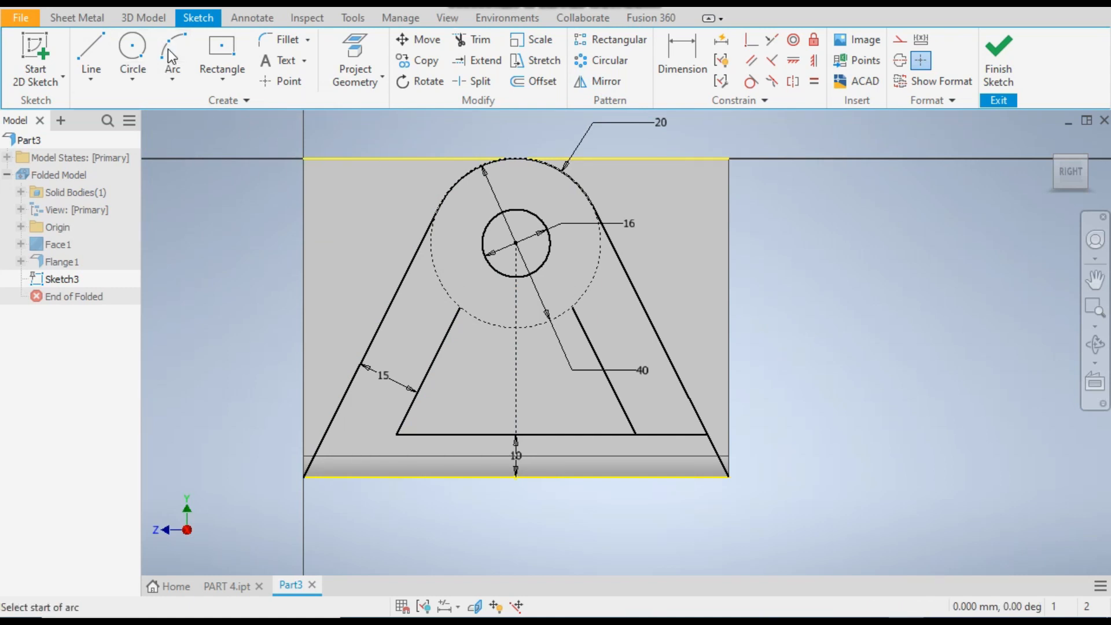
left_click(460, 308)
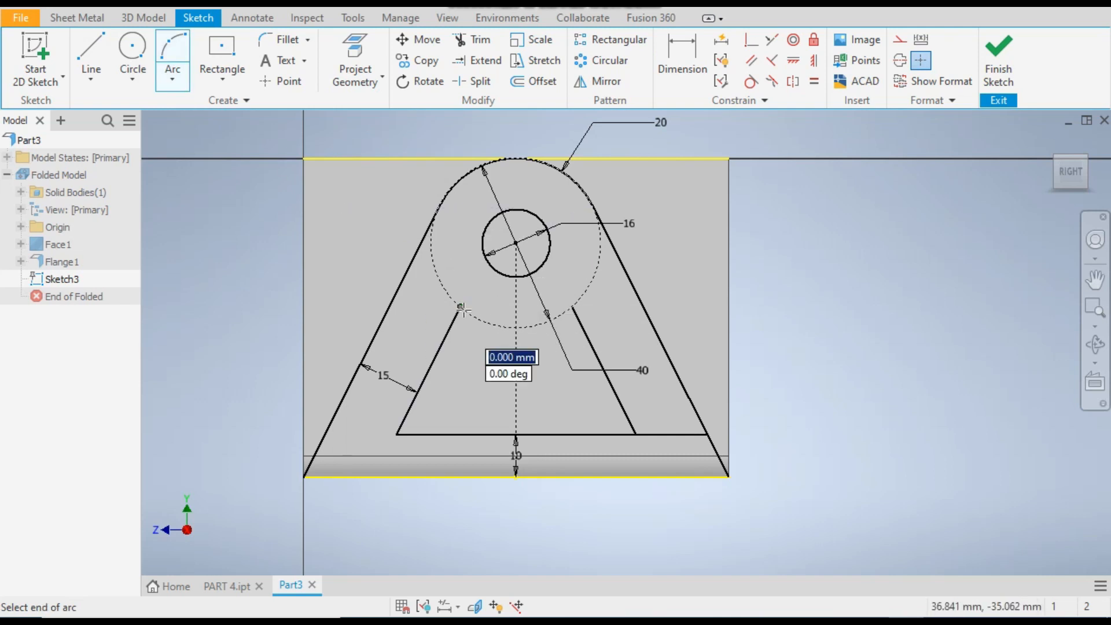
left_click(575, 306)
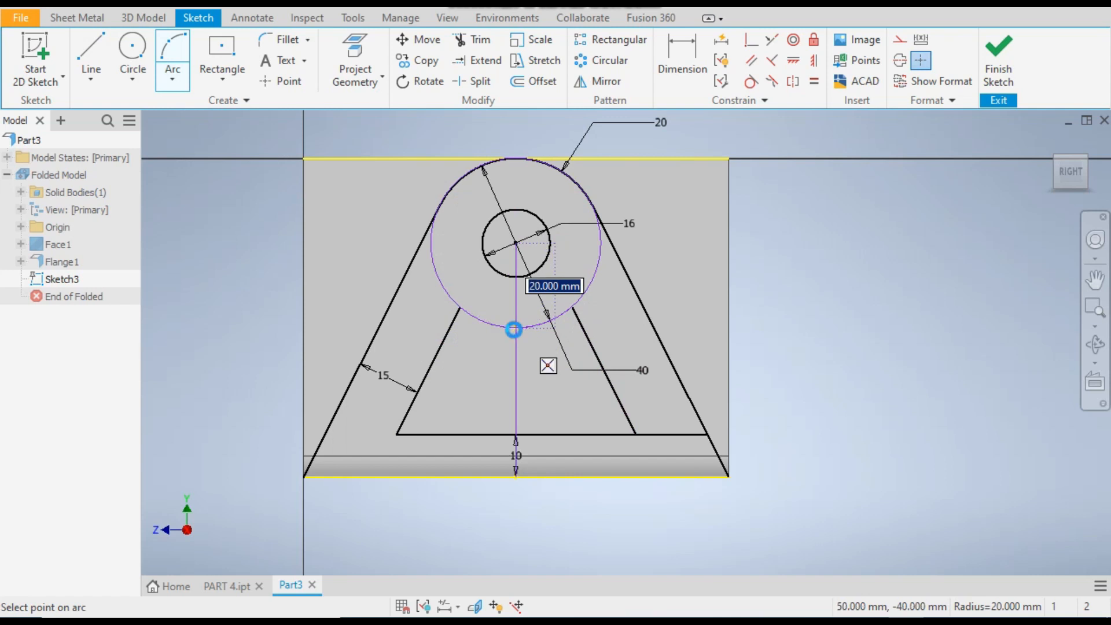
left_click(514, 330)
right_click(766, 294)
left_click(822, 294)
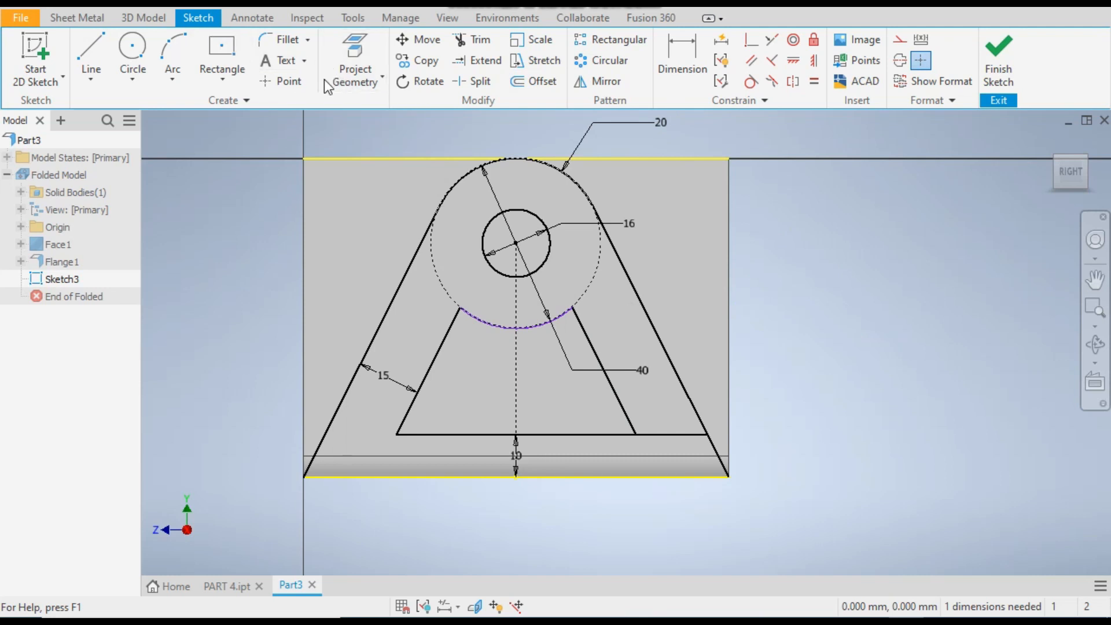
Dimension the radius of the cutout's upper arc at 20 mm.
left_click(682, 61)
left_click(565, 315)
left_click(555, 367)
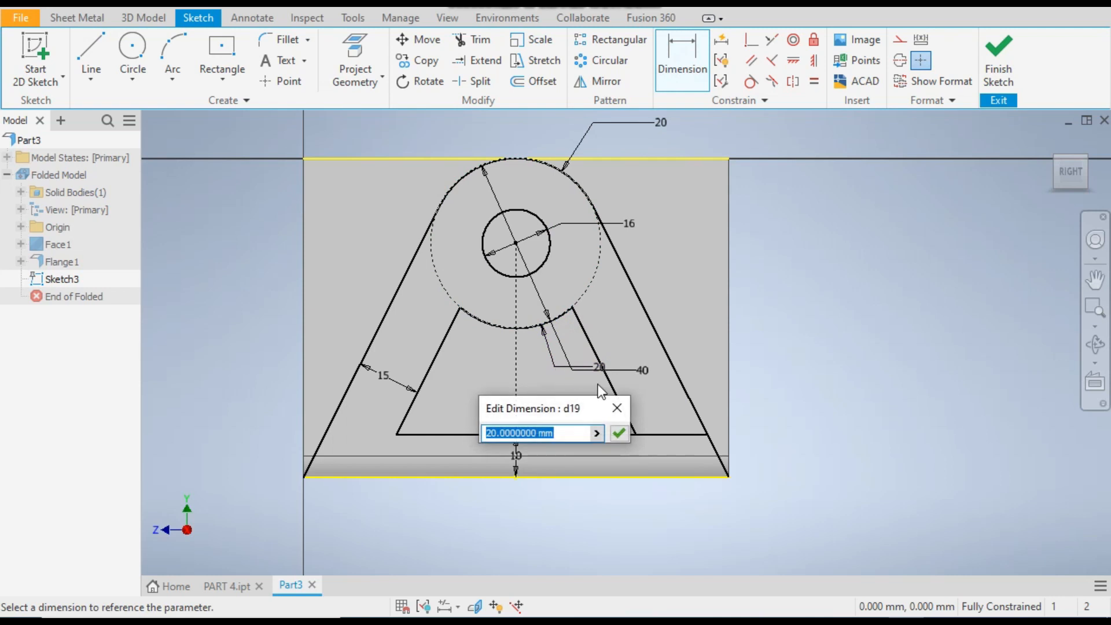
left_click(619, 433)
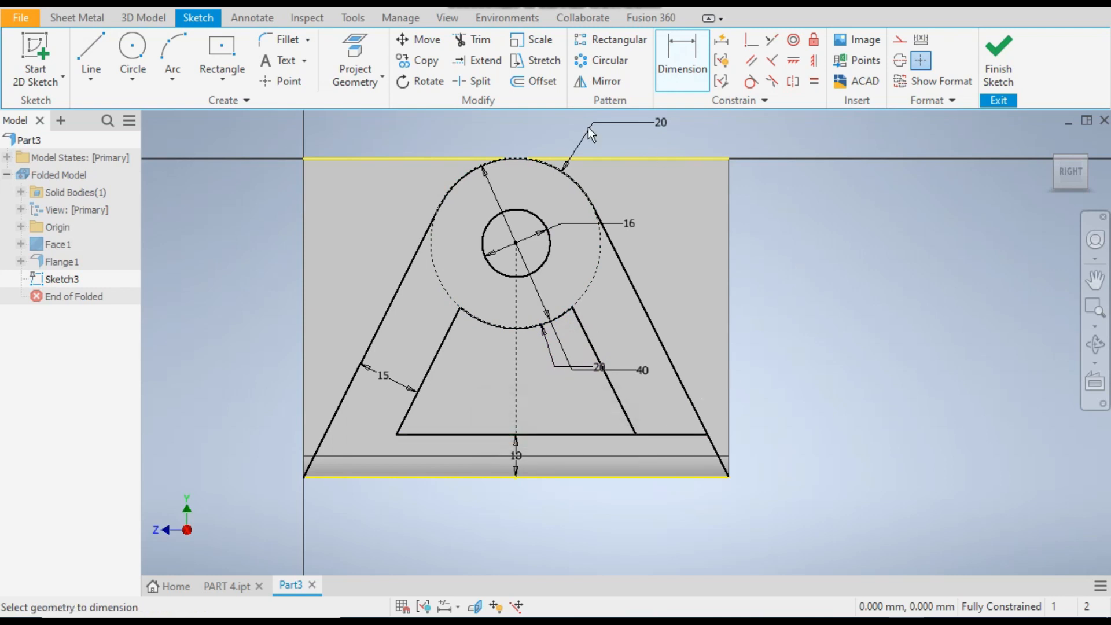
Trim the part of the horizontal line that extends beyond the mirrored inner slanted line.
left_click(476, 41)
left_click(671, 446, "ctrl")
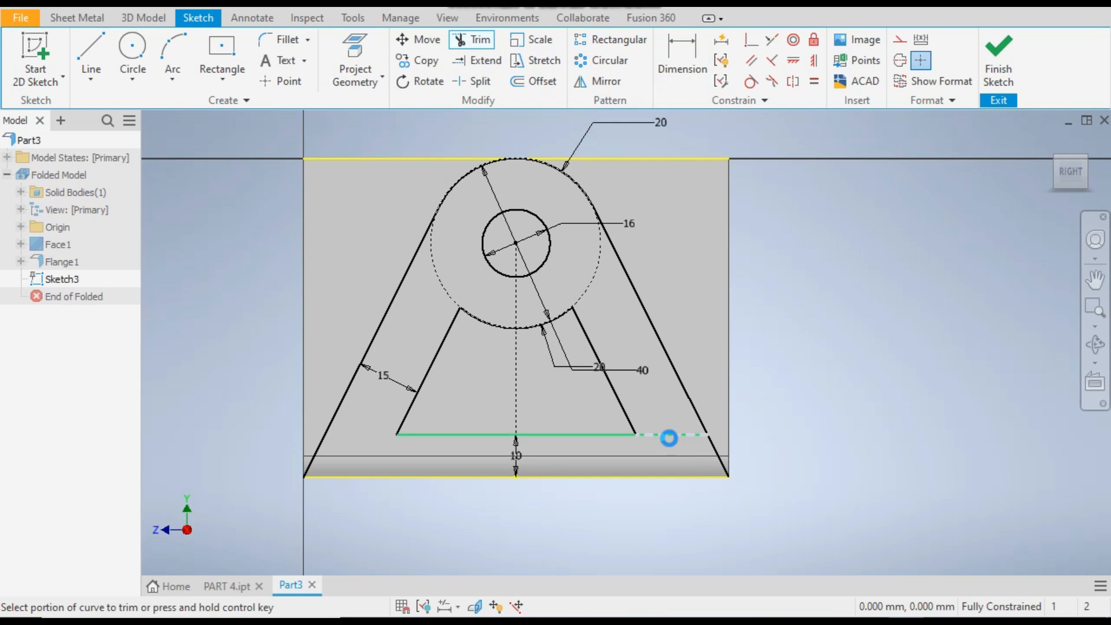
left_click(669, 444)
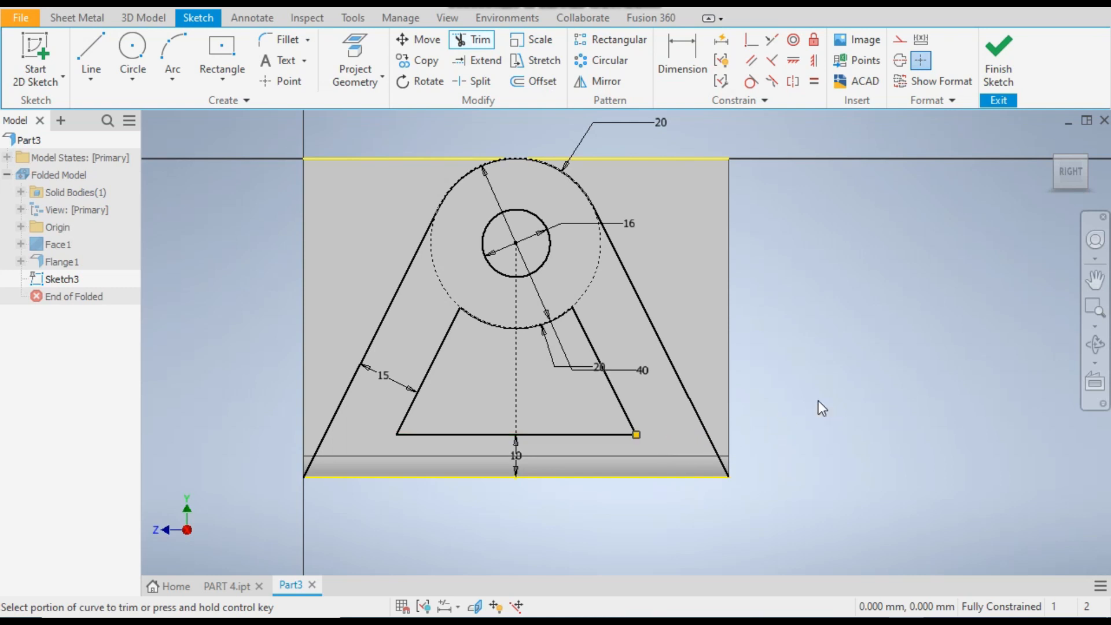
right_click(825, 336)
left_click(833, 337)
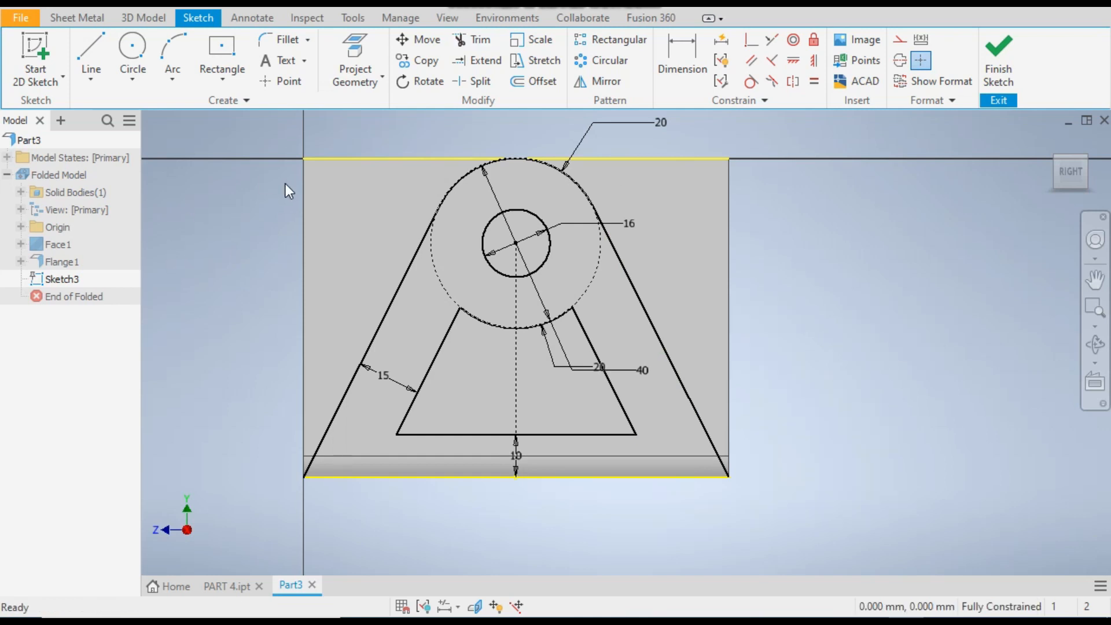
Check the cutout's rounded corners in PART 4 and fillet all four corners of the inner cutout in Part3 with a 5 mm radius.
left_click(227, 586)
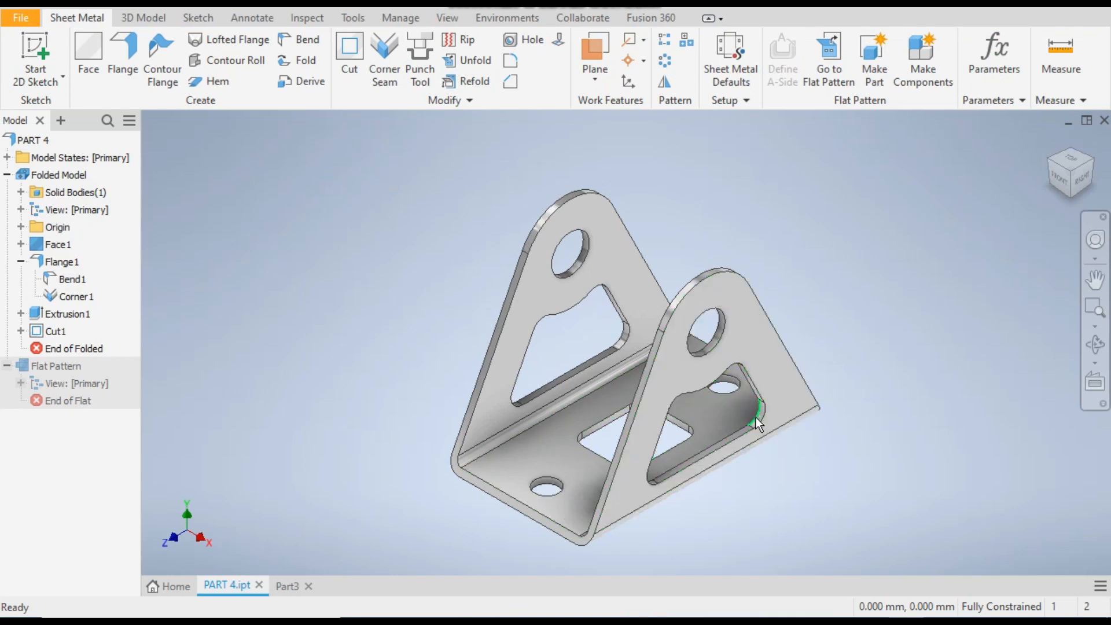
left_click(285, 585)
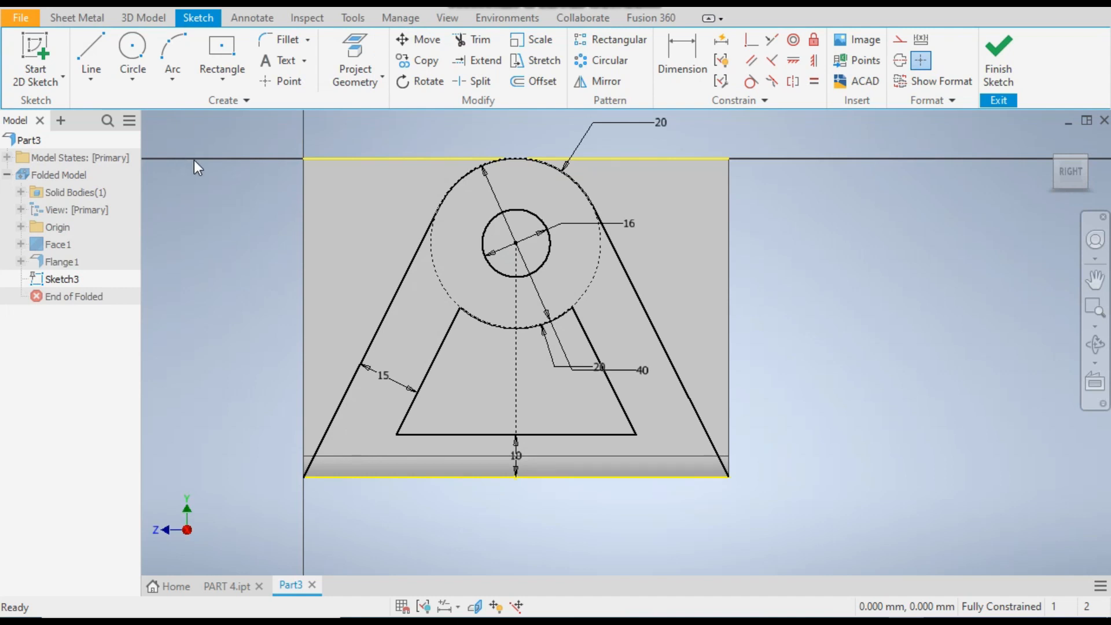
left_click(279, 40)
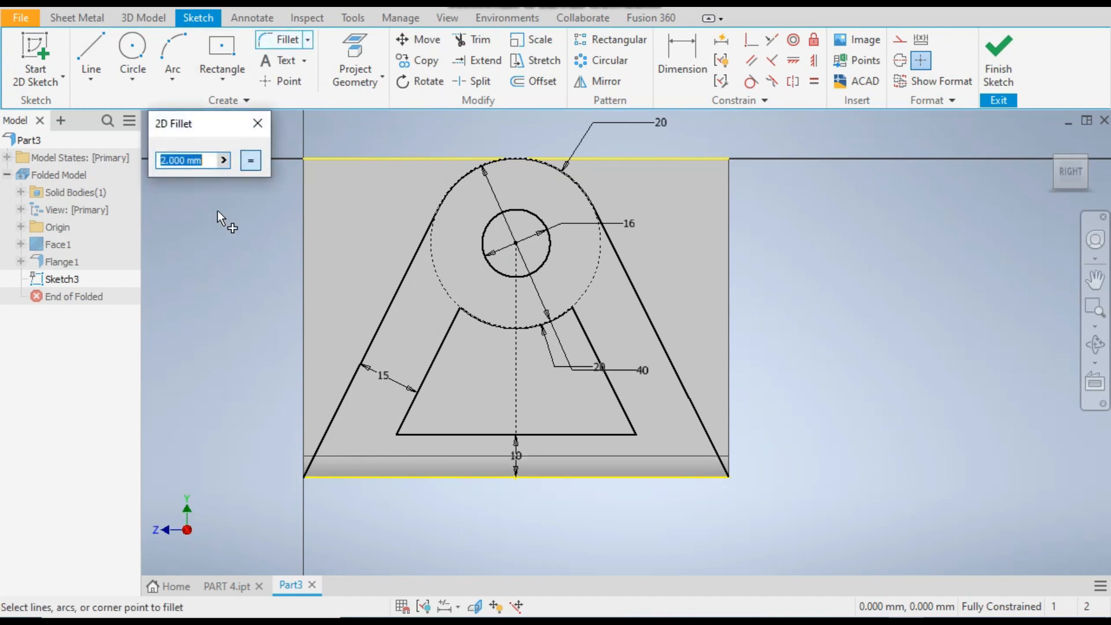
type("5")
left_click(443, 343)
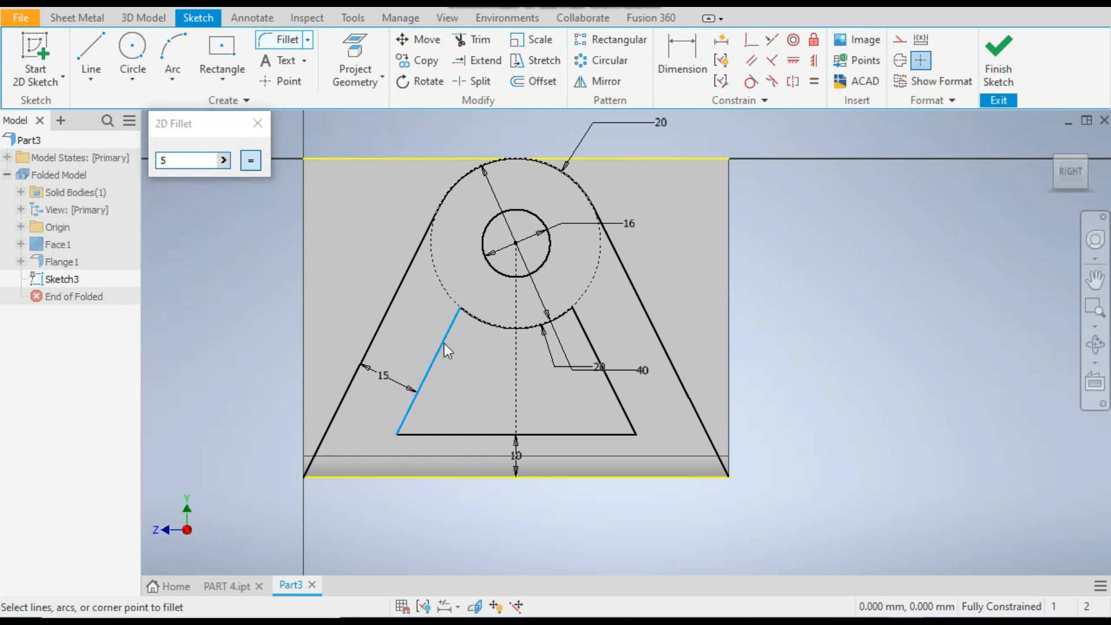
left_click(480, 315)
left_click(563, 314)
left_click(580, 332)
left_click(599, 434)
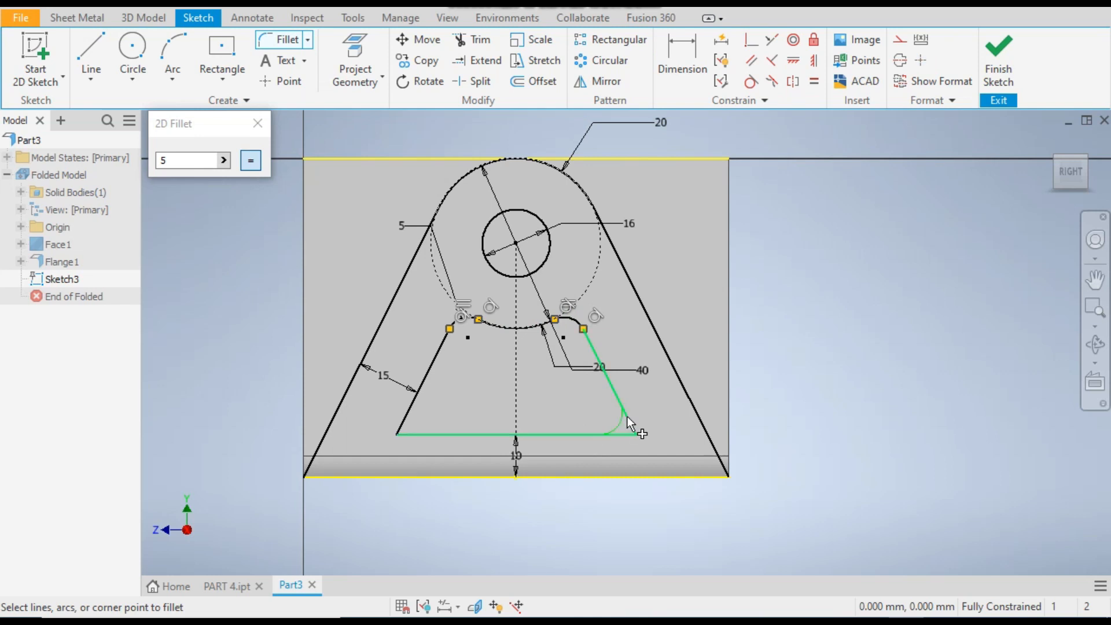
left_click(627, 416)
left_click(398, 434)
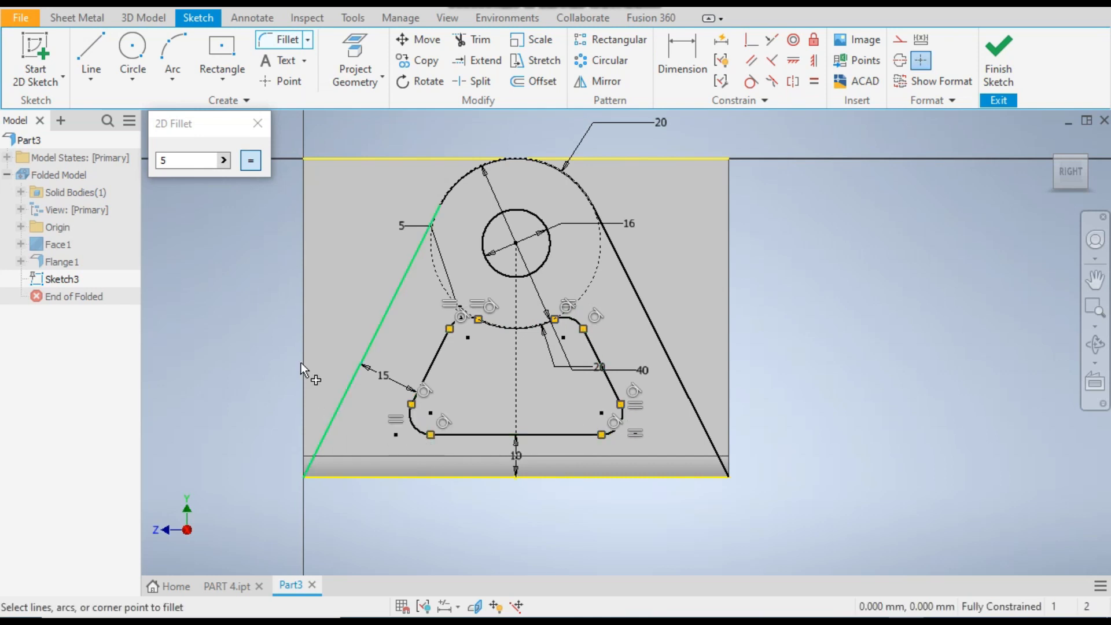
left_click(259, 124)
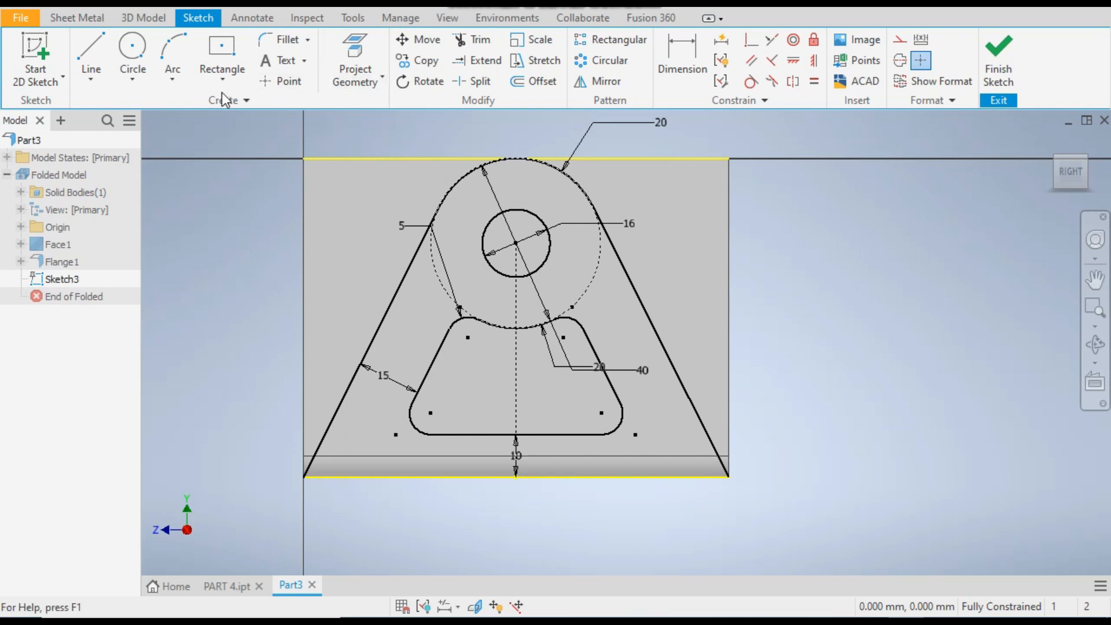
left_click(991, 58)
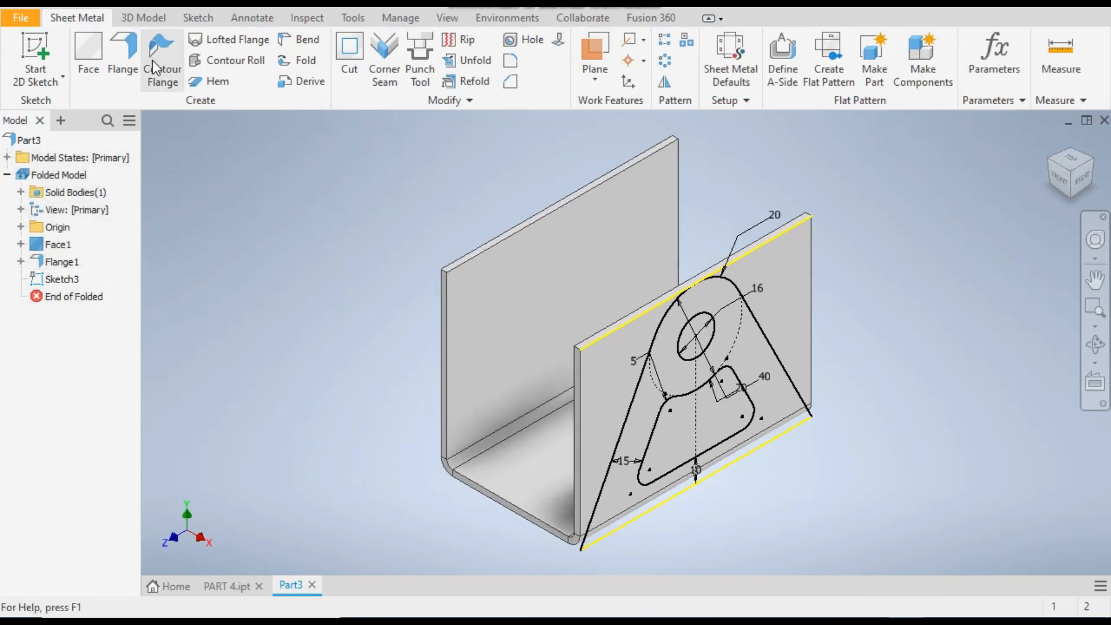
left_click(137, 22)
left_click(92, 55)
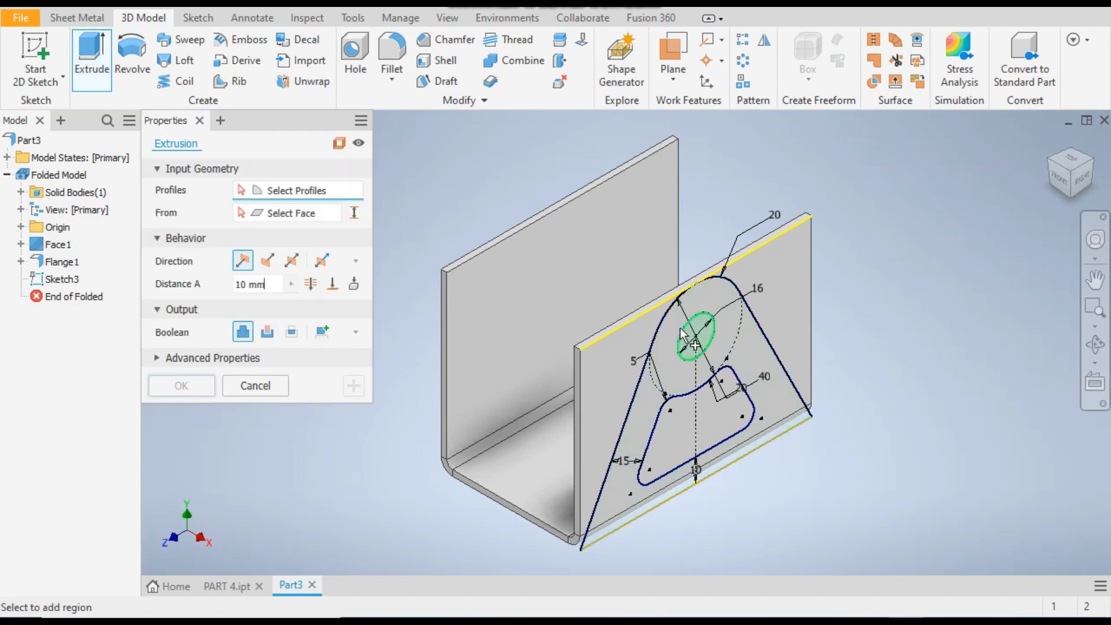
left_click(688, 335)
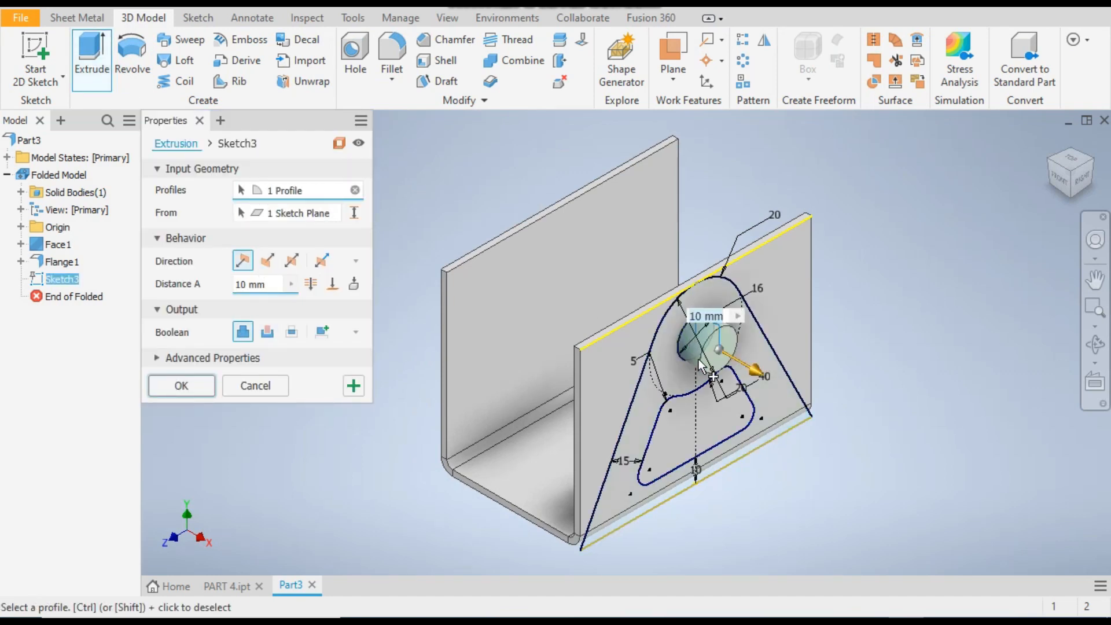
left_click(711, 421)
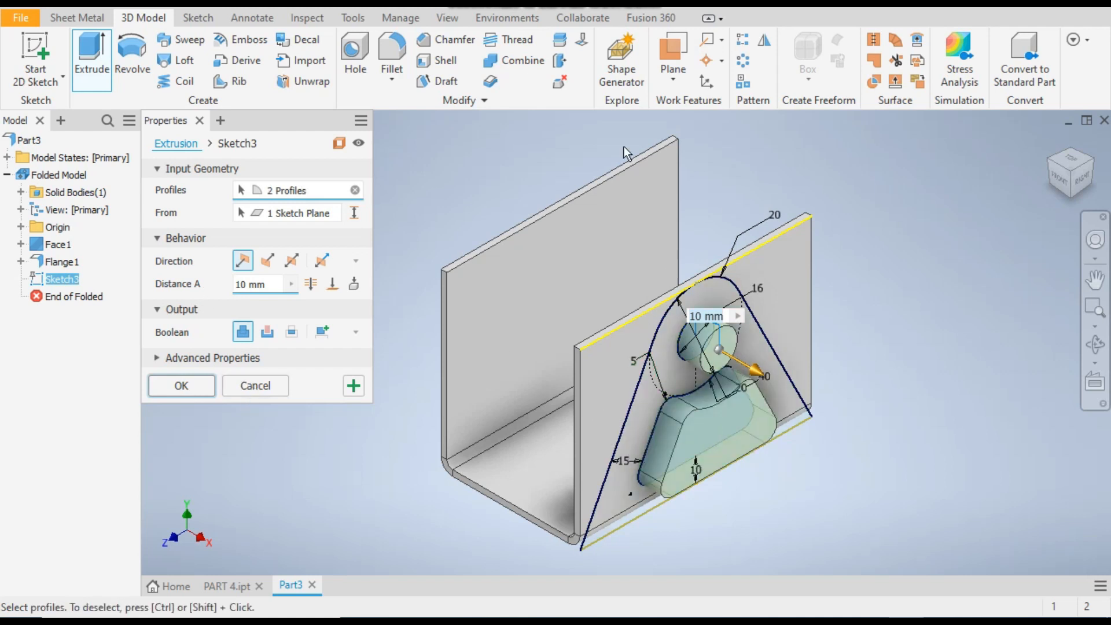
left_click(196, 122)
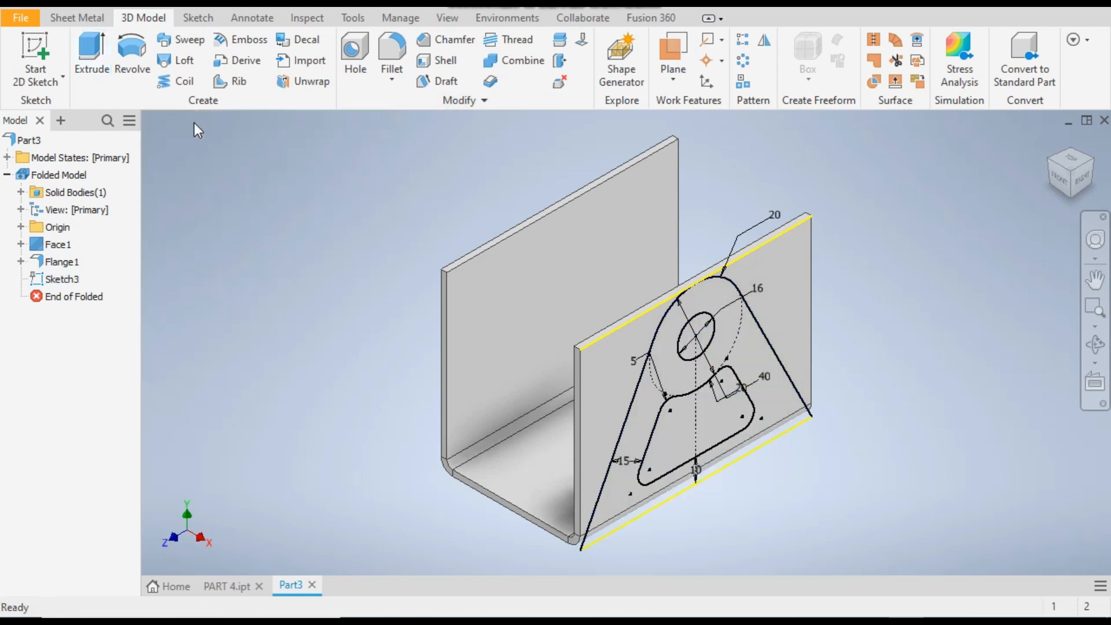
Reopen the side flange sketch and project the flange's two long vertical side edges into it.
left_click(59, 279)
double_click(59, 280)
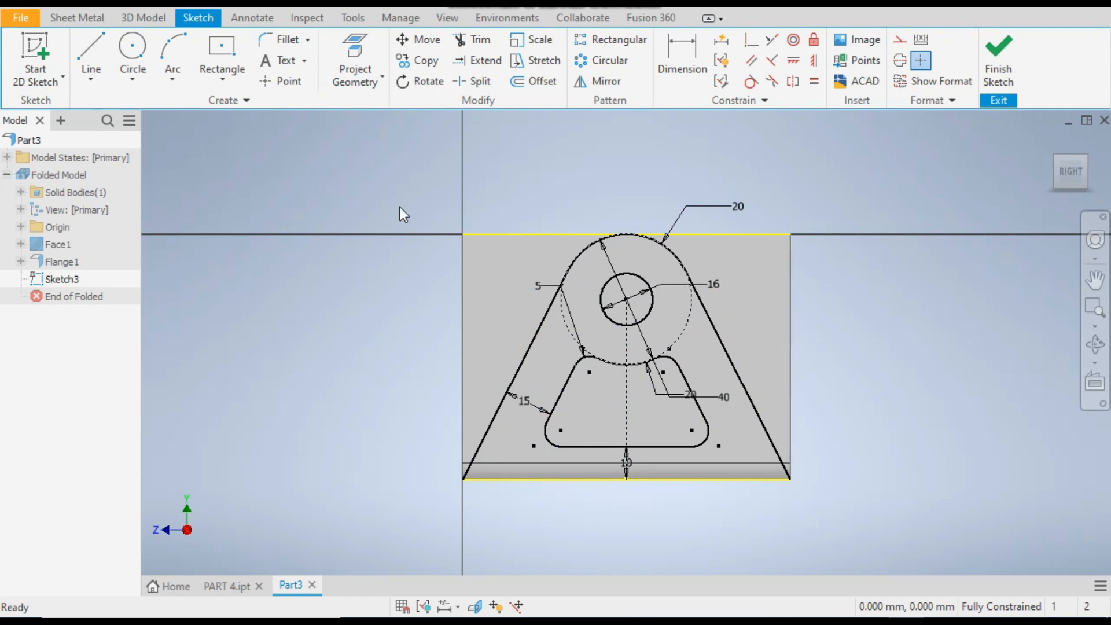
left_click(355, 57)
left_click(460, 312)
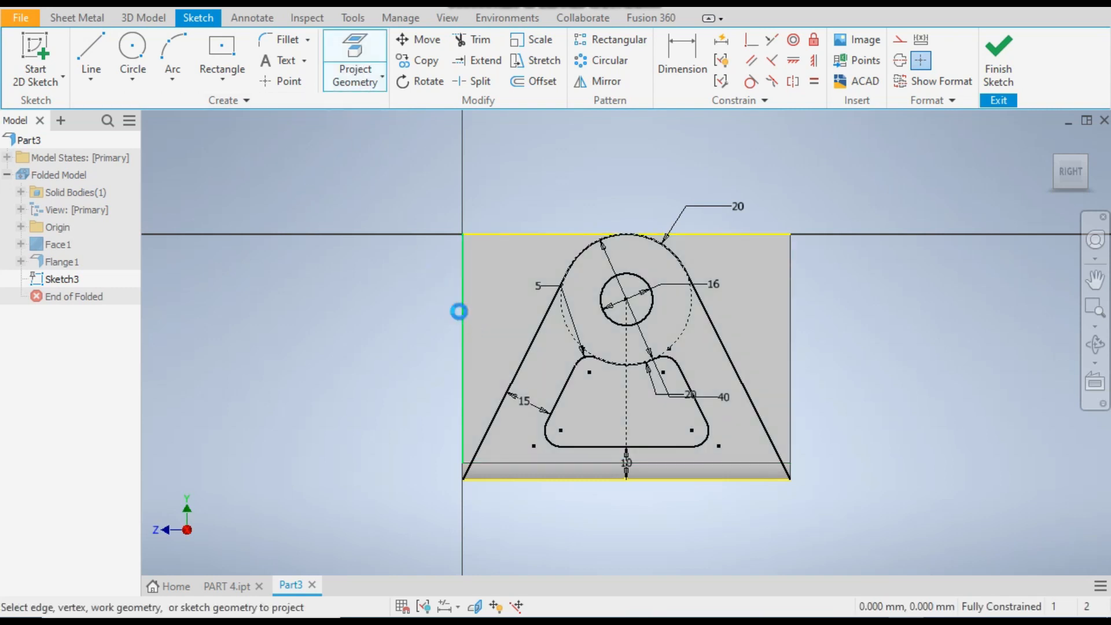
left_click(791, 350)
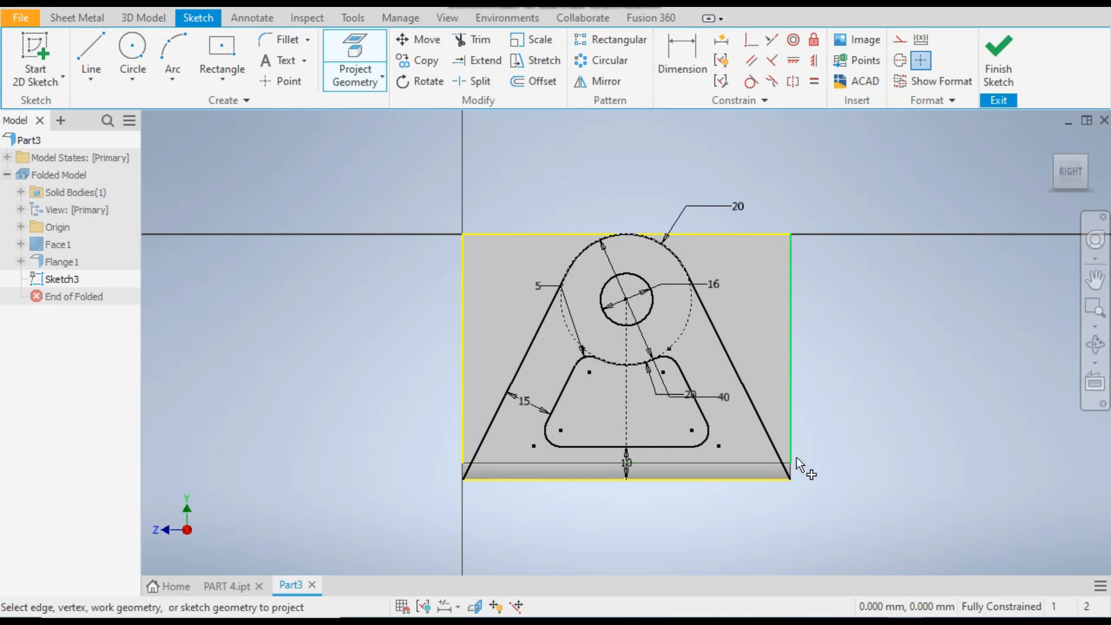
Project the short bend edges at both lower corners of the flange and finish the sketch.
scroll(798, 479, "down", 5)
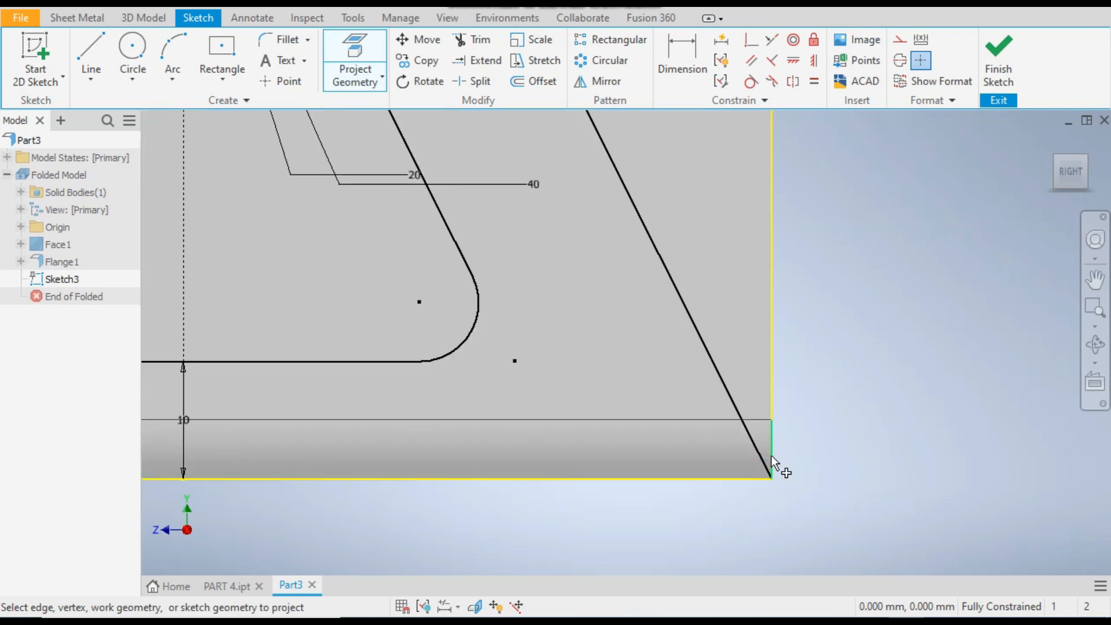
scroll(774, 460, "up", 3)
scroll(581, 446, "up", 2)
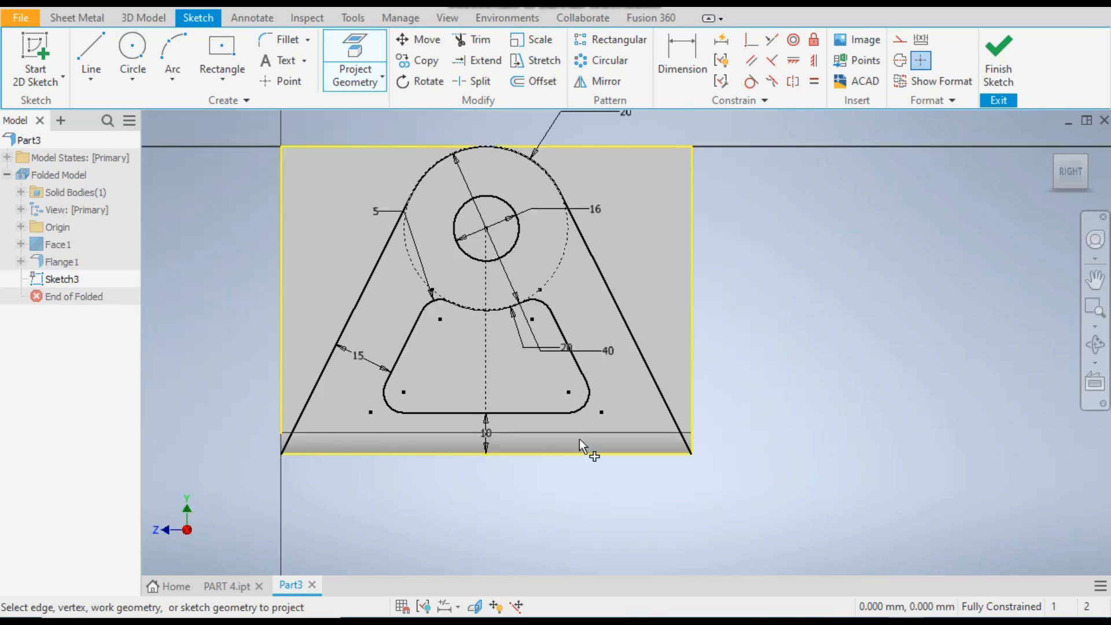
scroll(286, 445, "down", 5)
left_click(268, 439)
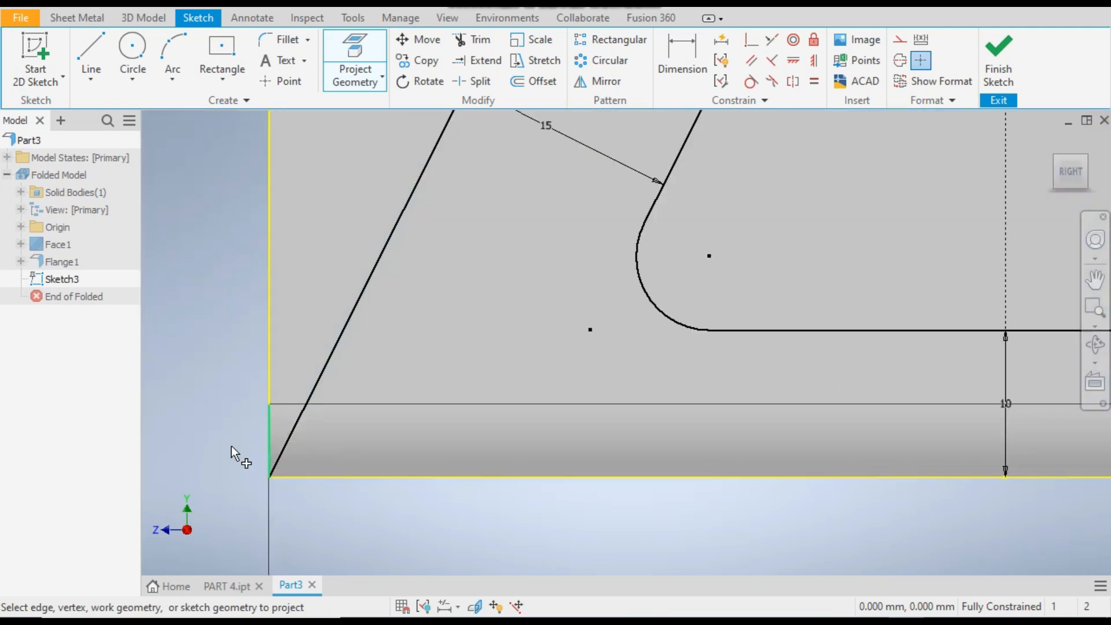
scroll(377, 379, "up", 3)
scroll(384, 489, "up", 2)
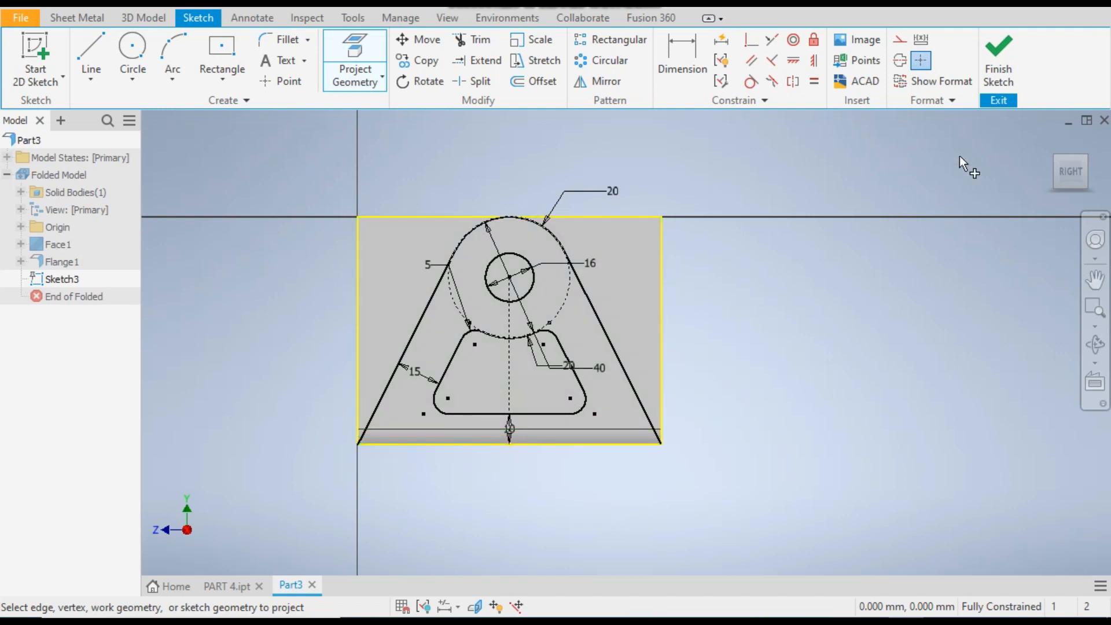
left_click(997, 56)
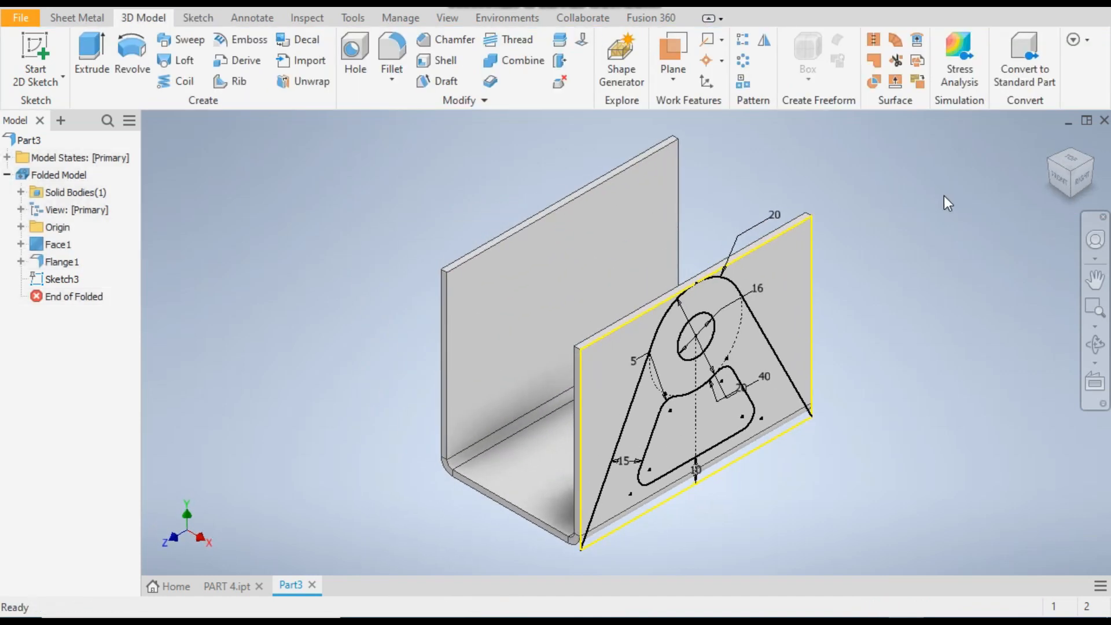
Extrude-cut the two outer corner regions, the round hole and the rounded inner cutout Through All so both side flanges are cut.
left_click(95, 65)
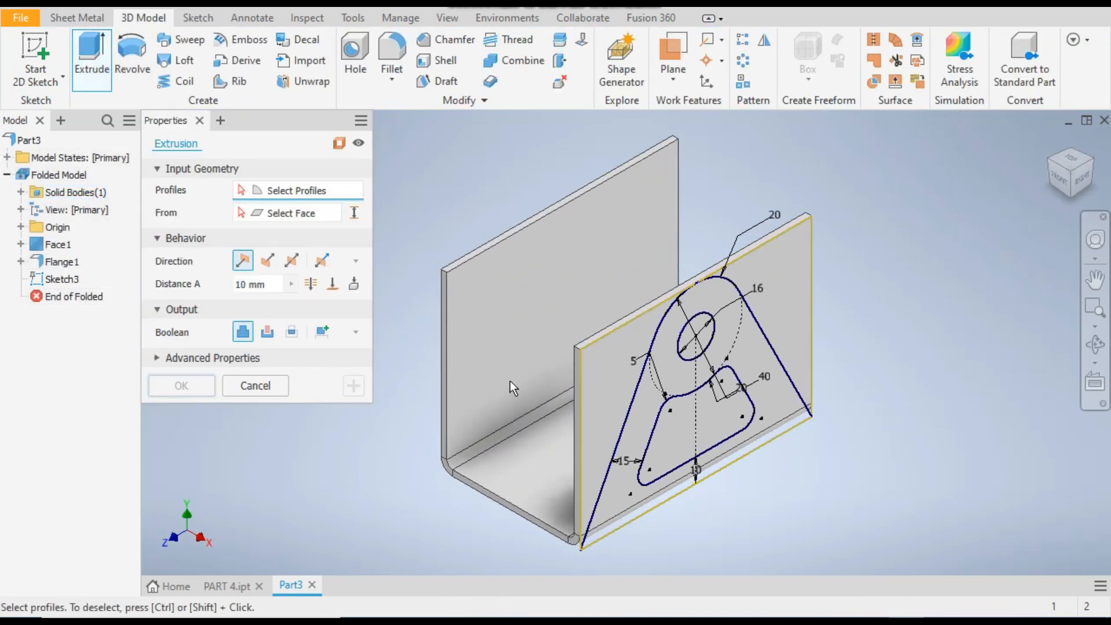
left_click(608, 362)
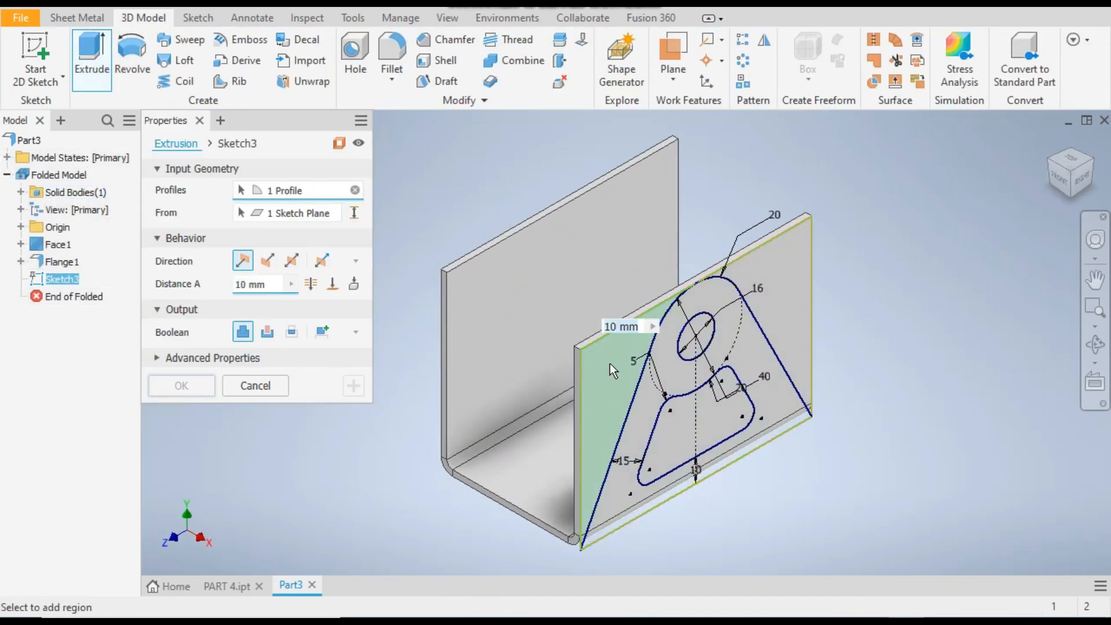
left_click(781, 283)
left_click(695, 341)
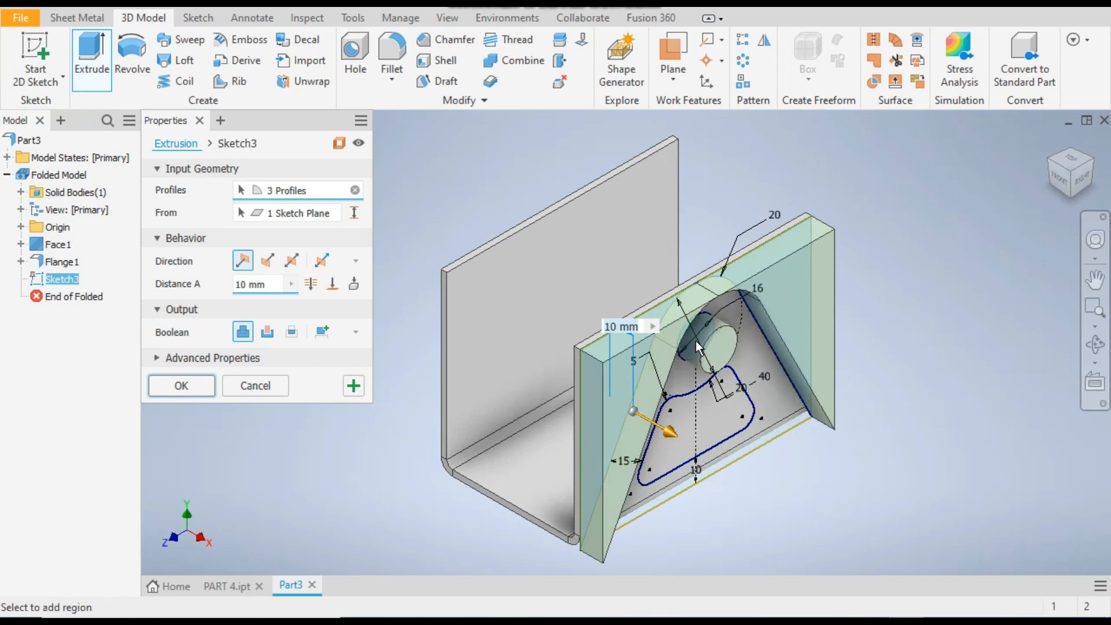
left_click(1082, 178)
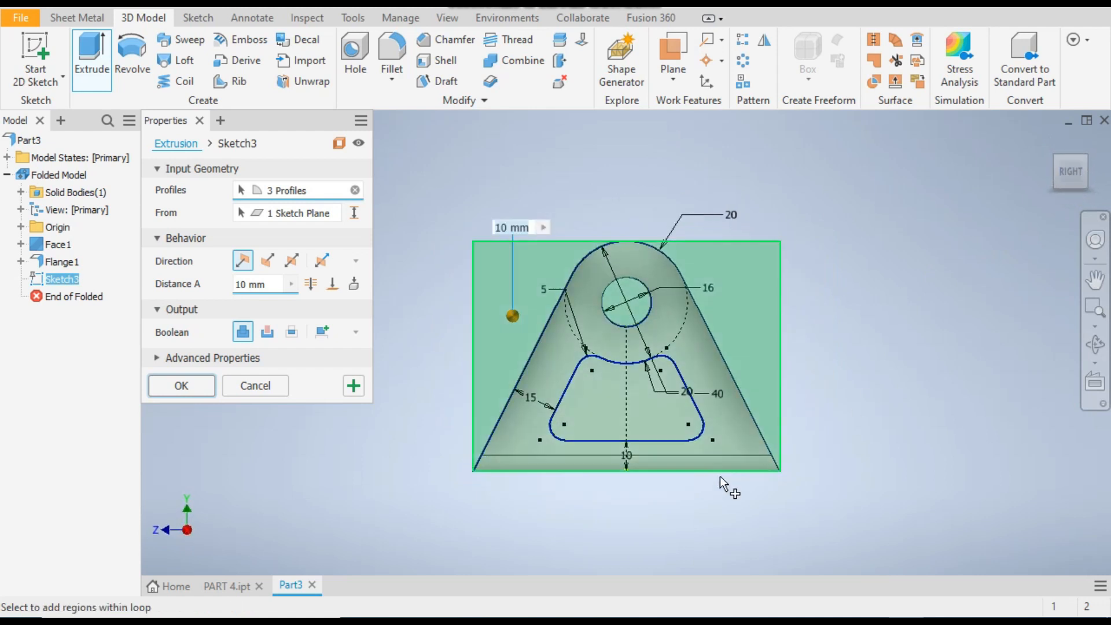
left_click(637, 405)
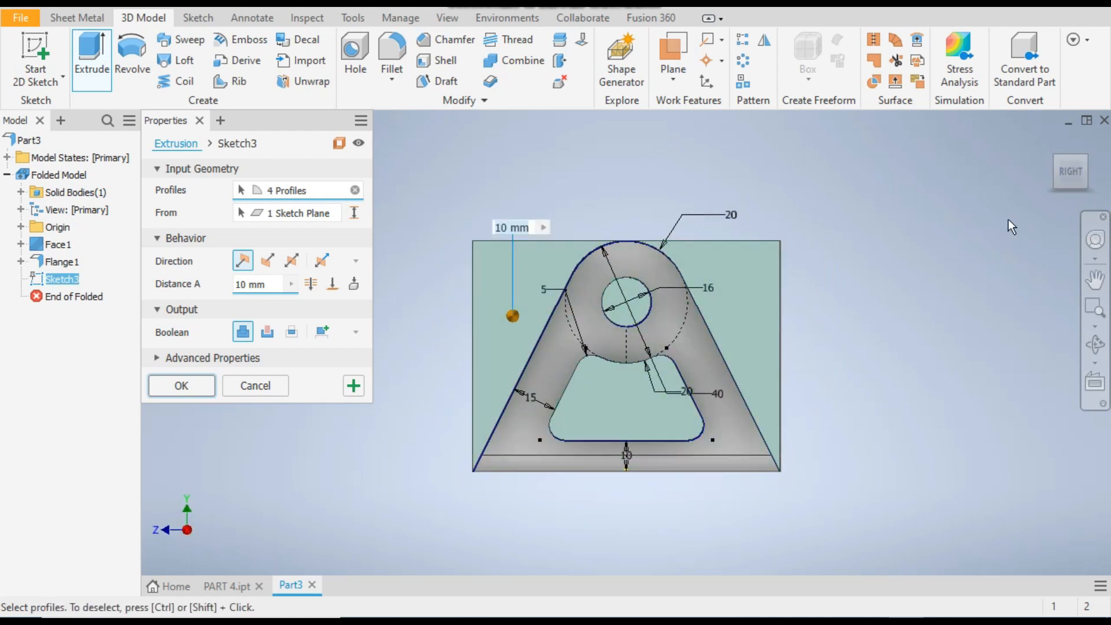
left_click(1052, 141)
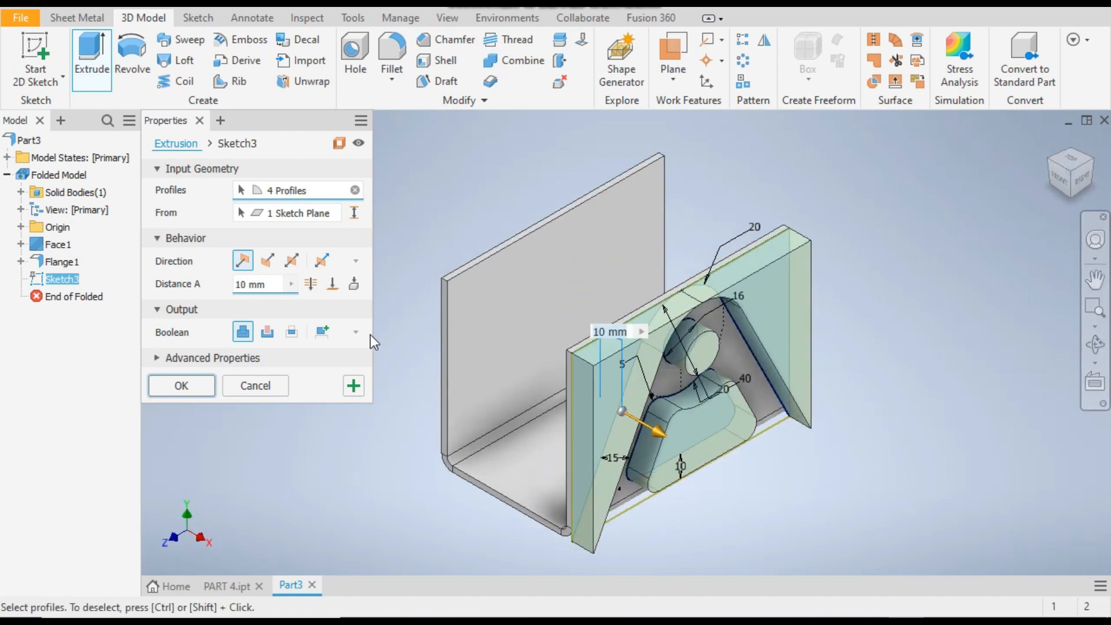
left_click(267, 335)
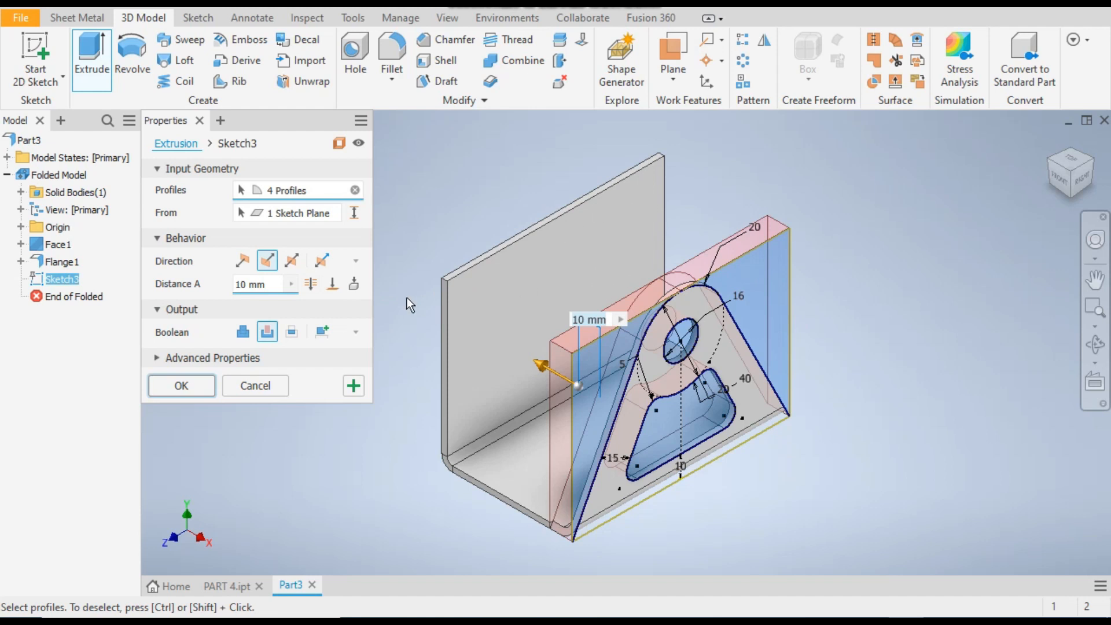
left_click(311, 284)
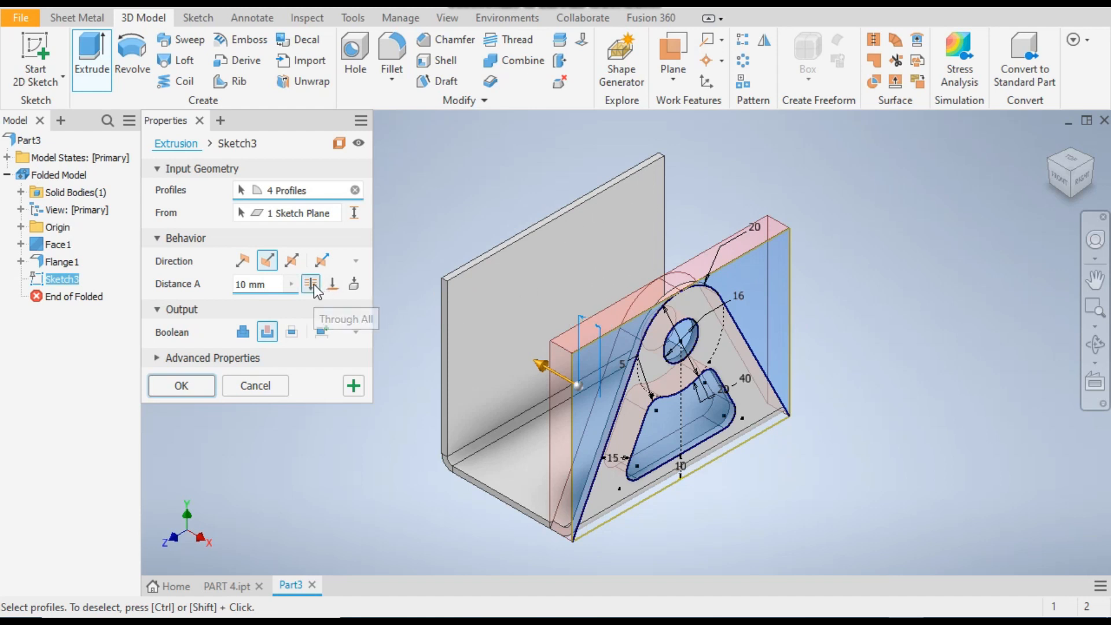
left_click(168, 394)
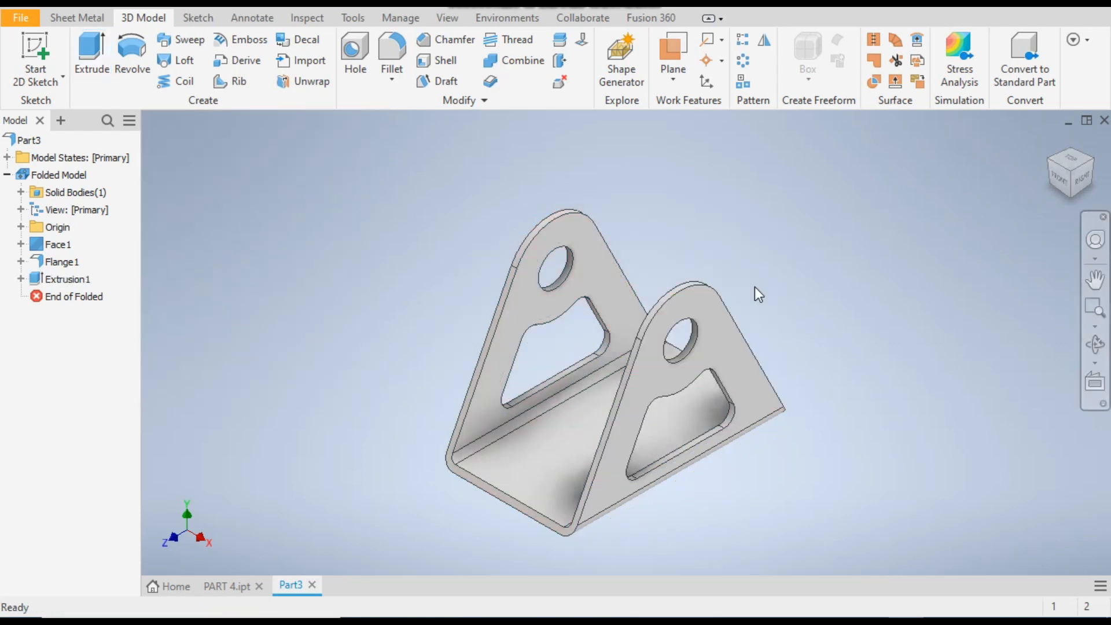
Check the base openings of PART 4 from above and start a sketch on the inner base face of Part3.
left_click(239, 584)
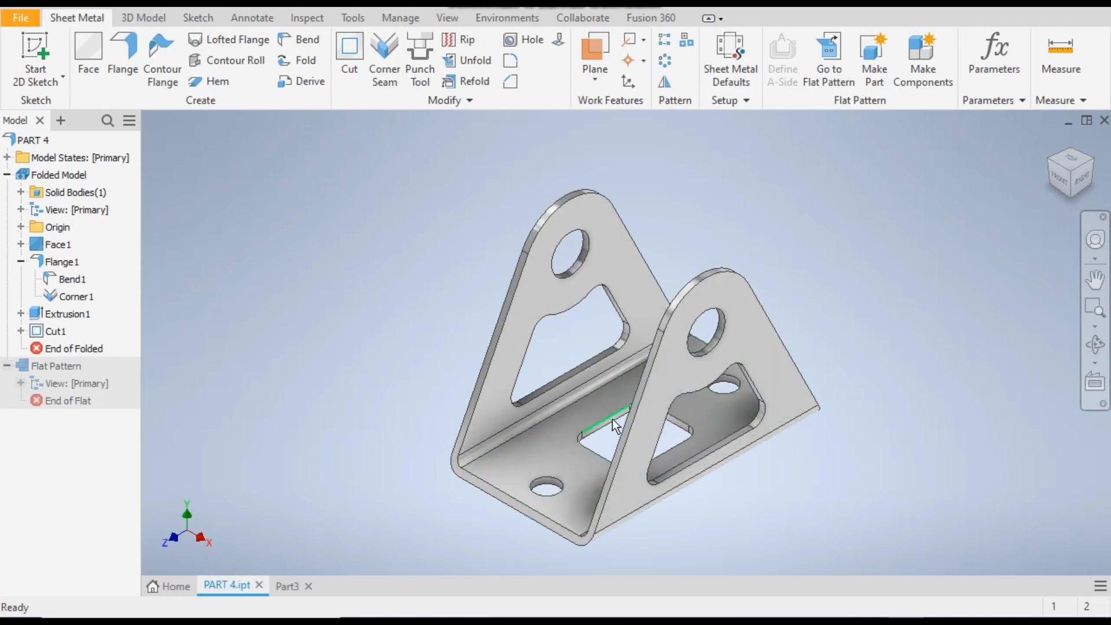
left_click(1073, 169)
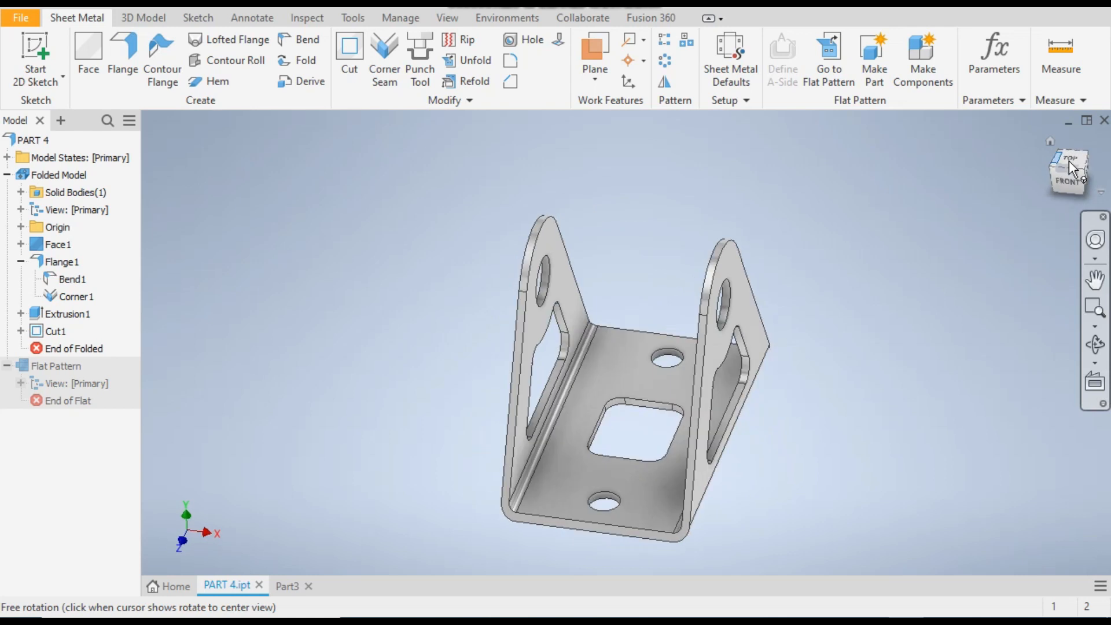
left_click(1076, 159)
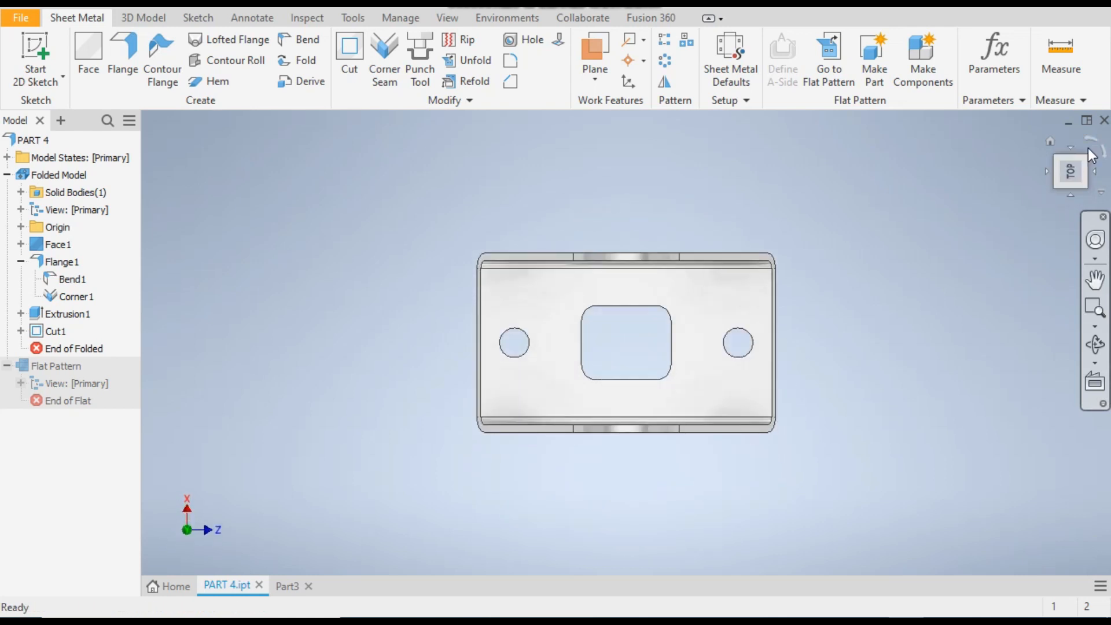
left_click(1092, 154)
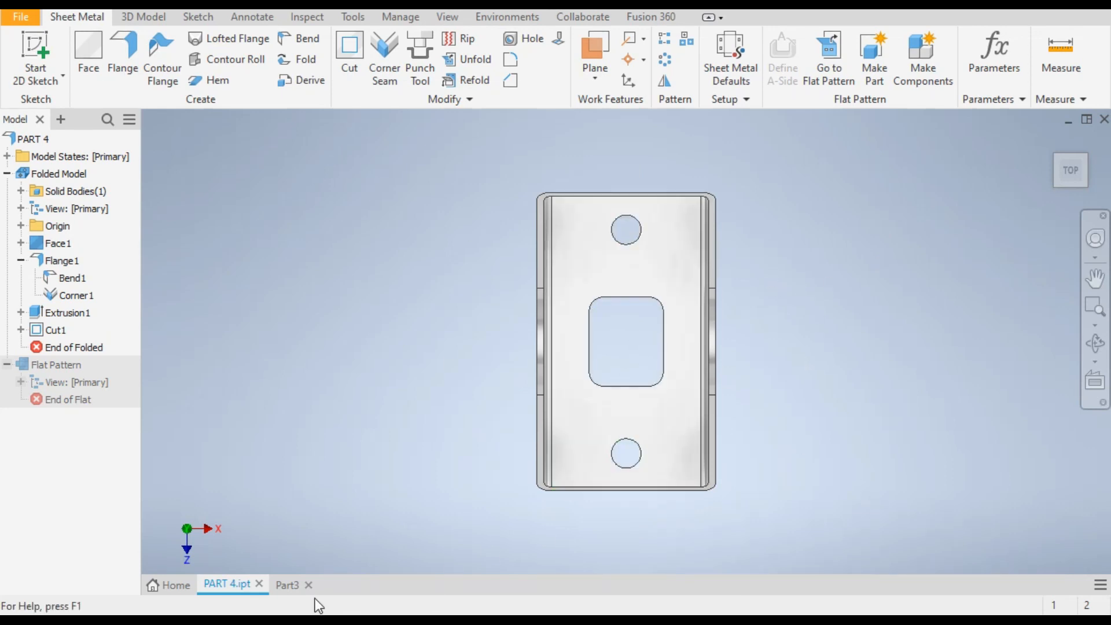
left_click(290, 585)
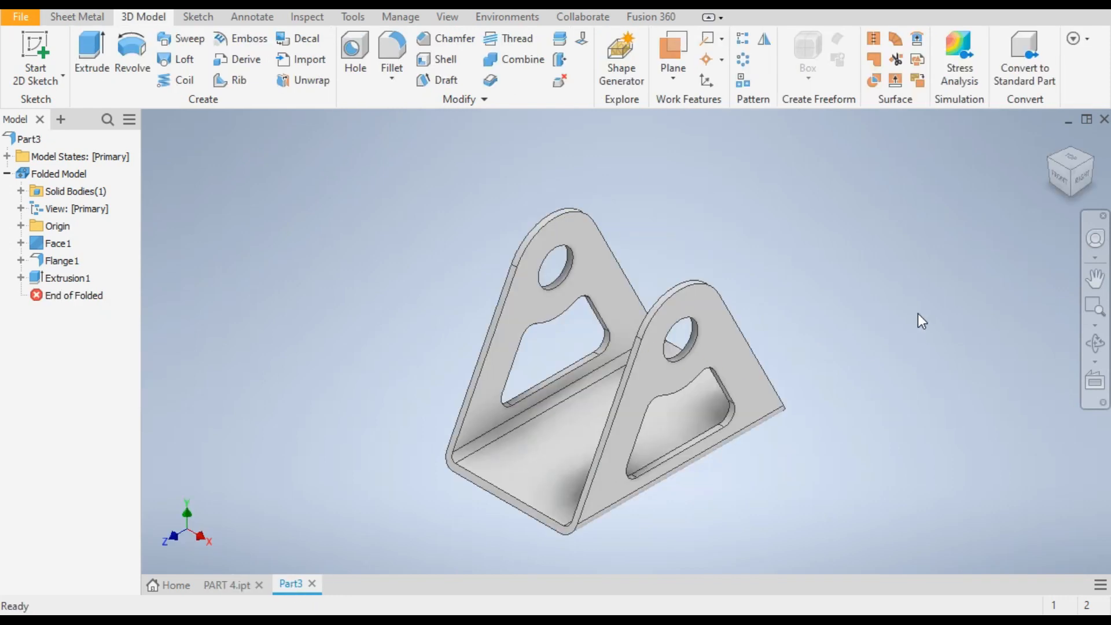
left_click(533, 469)
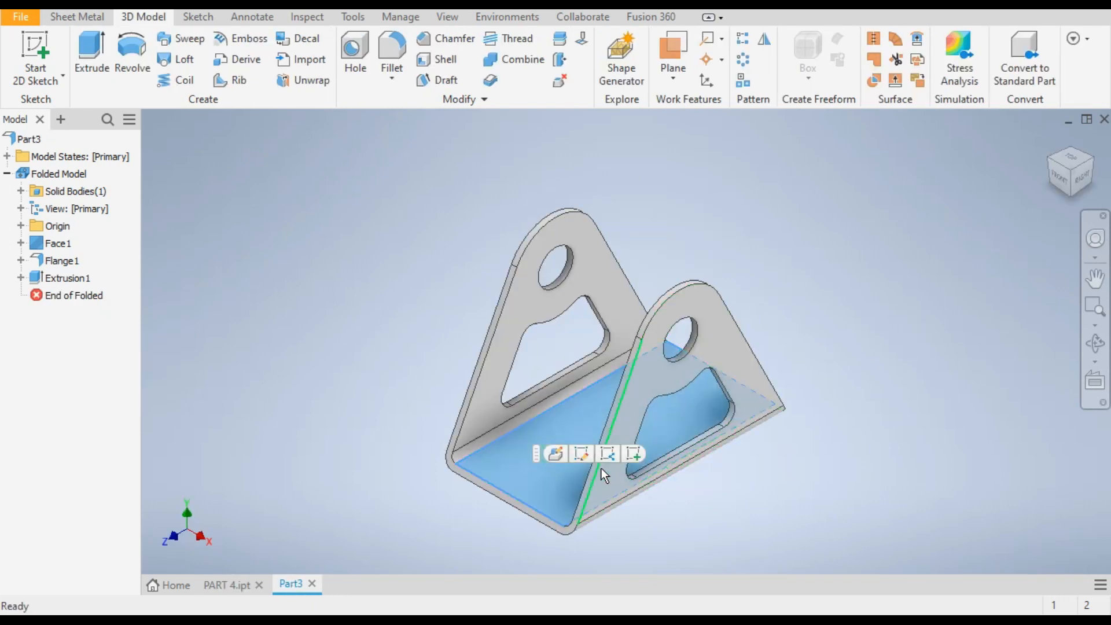
left_click(633, 454)
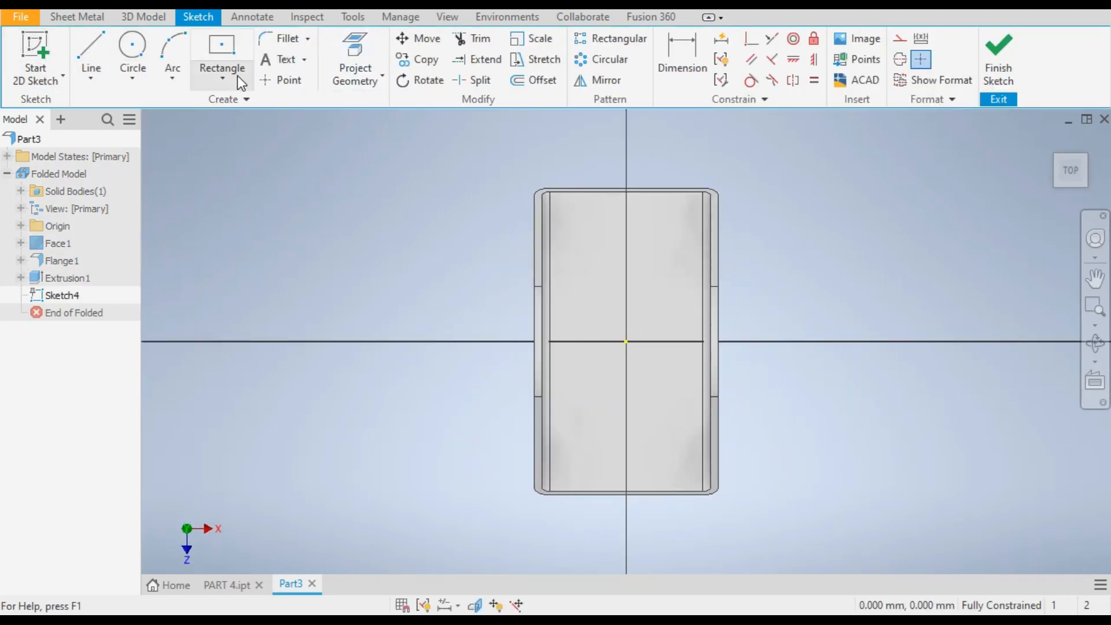
Draw a two-point center rectangle 25 mm wide and 30 mm high, centred on the origin of the base.
left_click(225, 78)
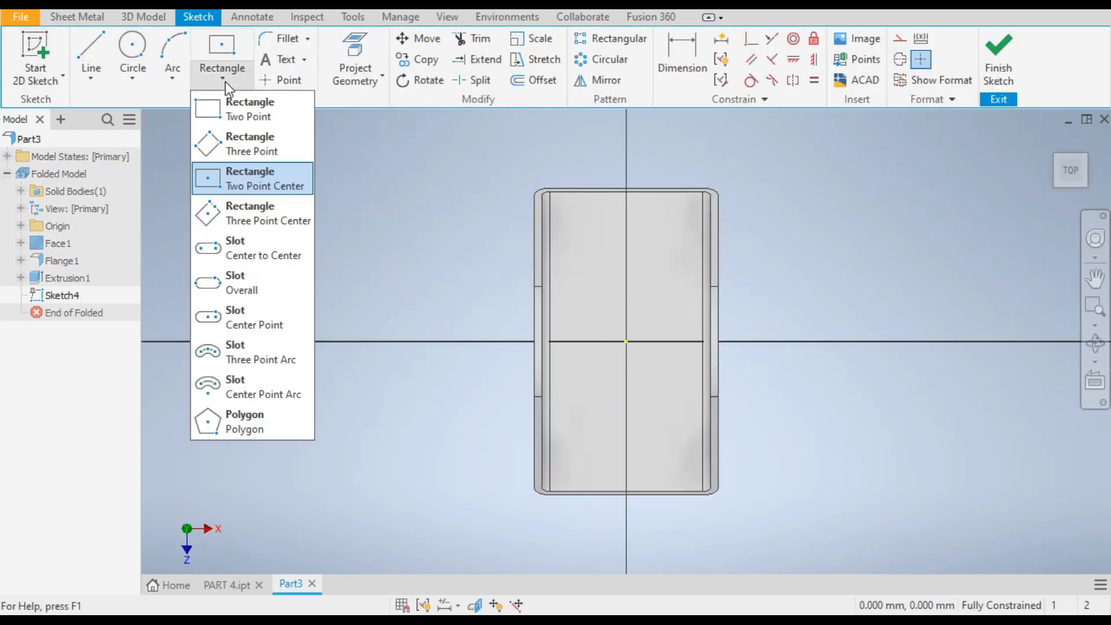
left_click(248, 172)
left_click(625, 341)
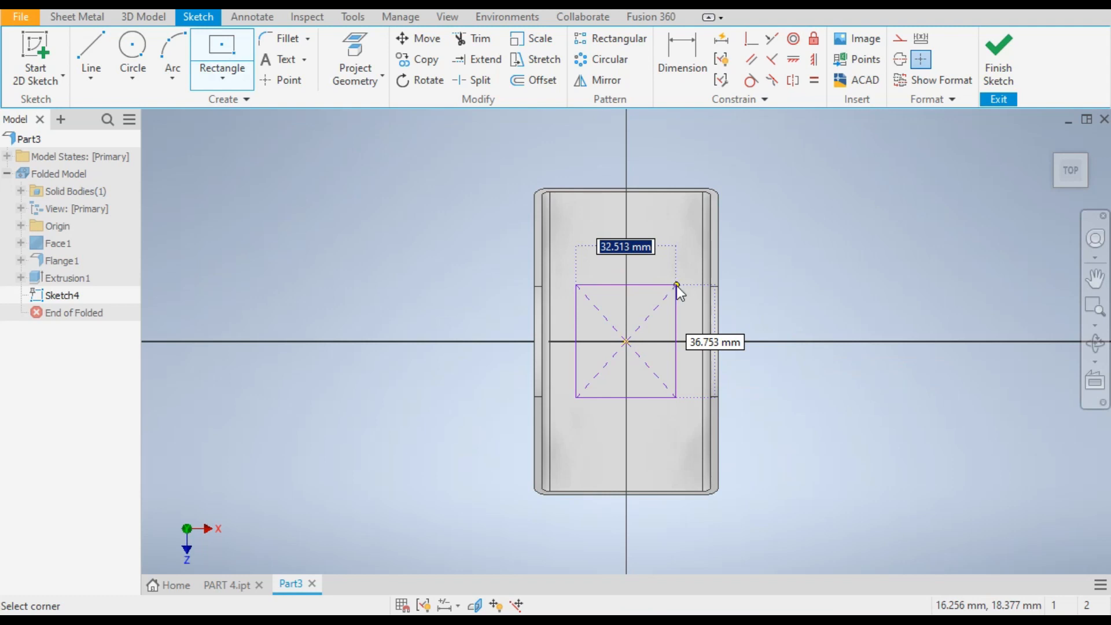
type("25")
key("Tab")
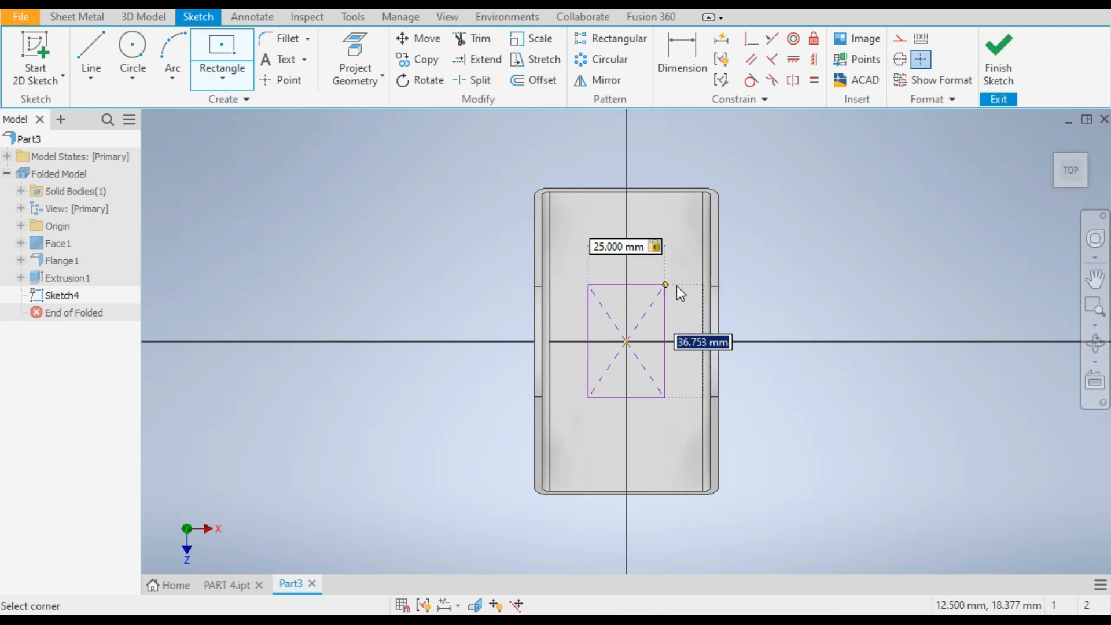
type("30")
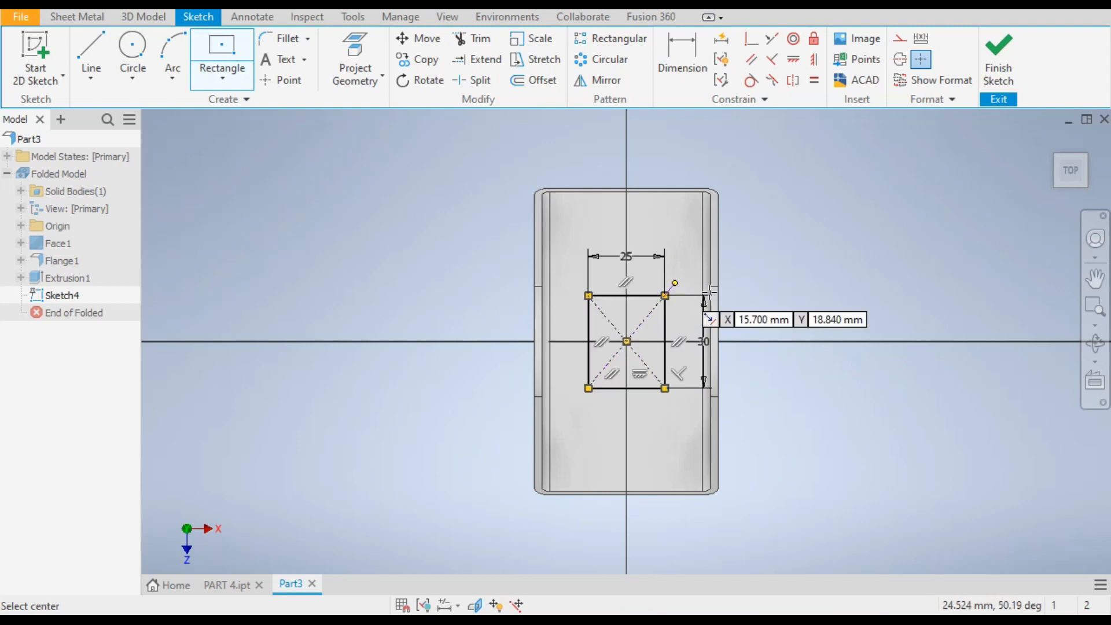
Draw two circles of 10 mm diameter on the base's vertical centreline, one above and one below the rectangle.
left_click(136, 50)
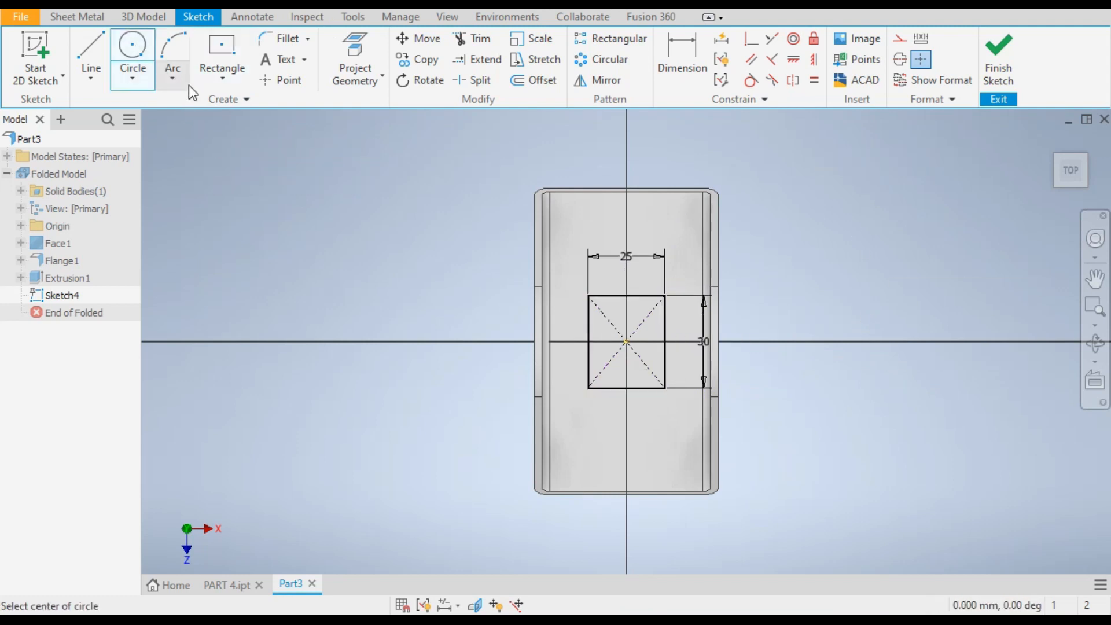
left_click(625, 220)
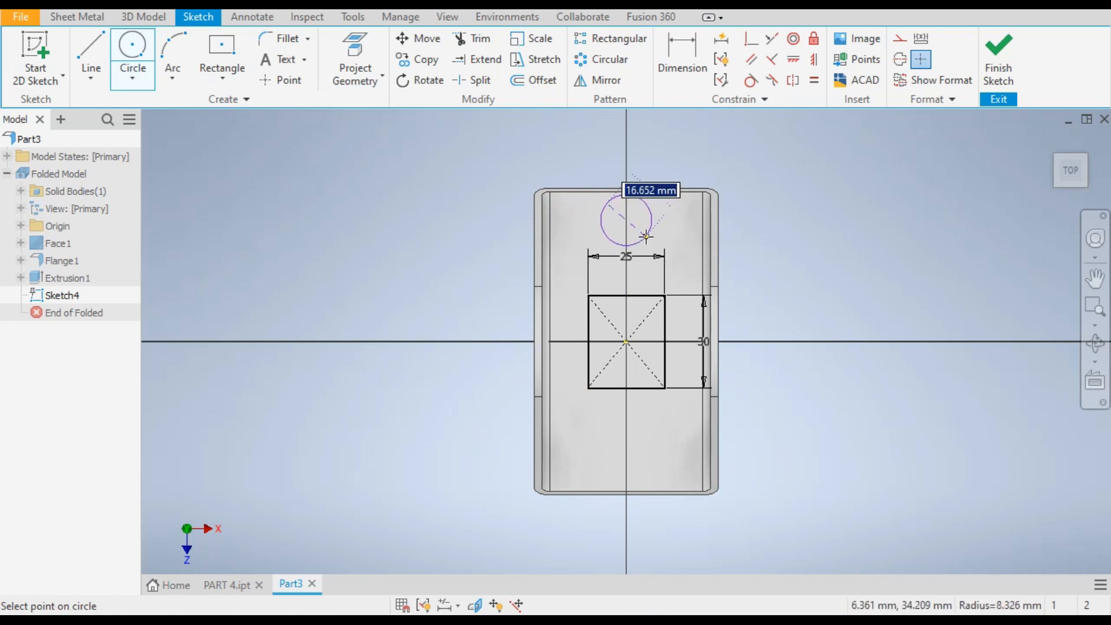
type("10")
key("Return")
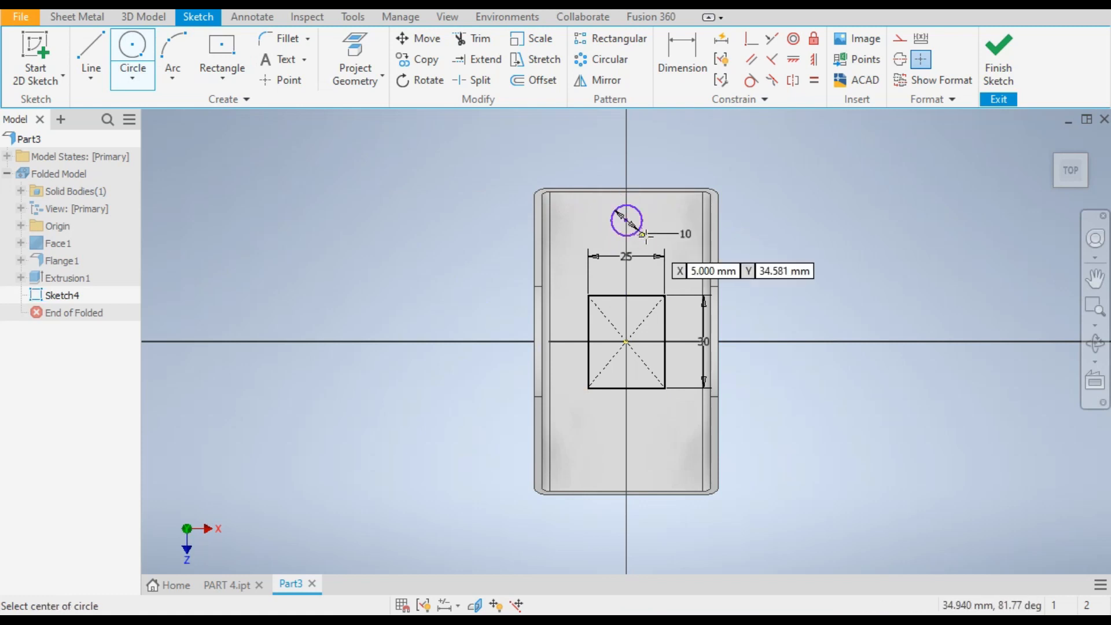
left_click(626, 461)
type("10")
key("Return")
right_click(268, 190)
left_click(325, 195)
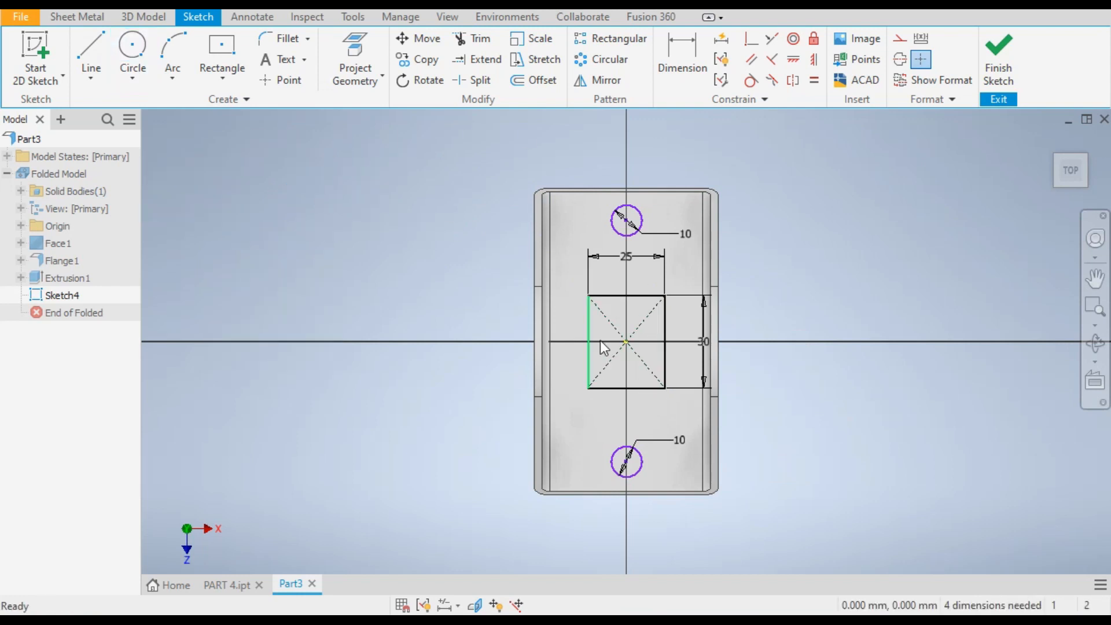
Dimension the vertical distance from the origin to the upper circle's centre as 75/2 mm.
left_click_drag(642, 224, 613, 171)
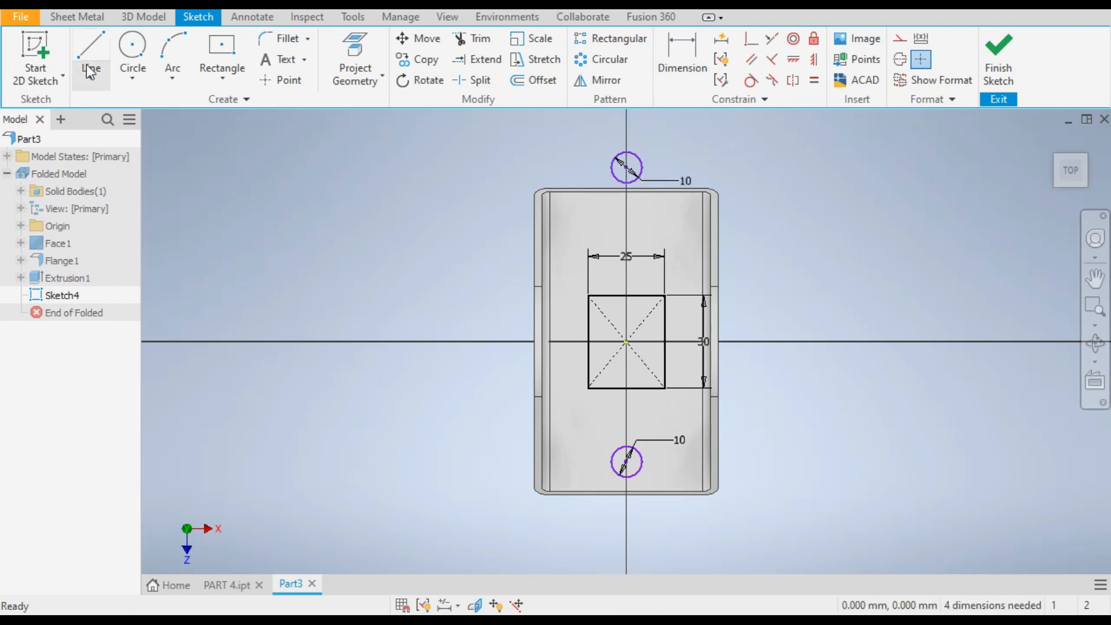
left_click(677, 52)
double_click(619, 168)
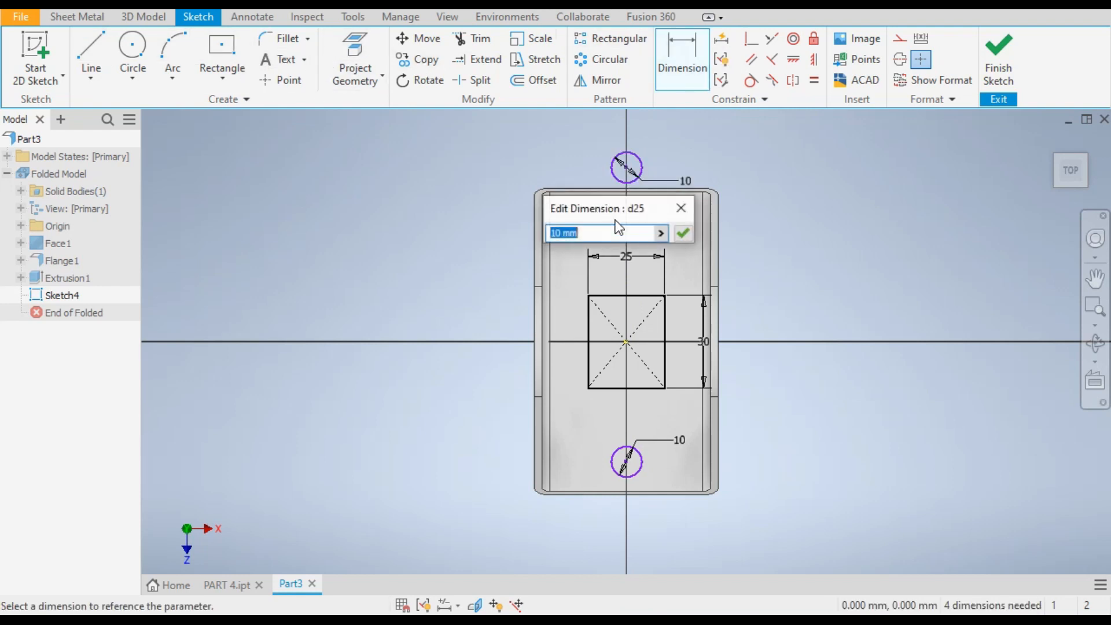
left_click(688, 207)
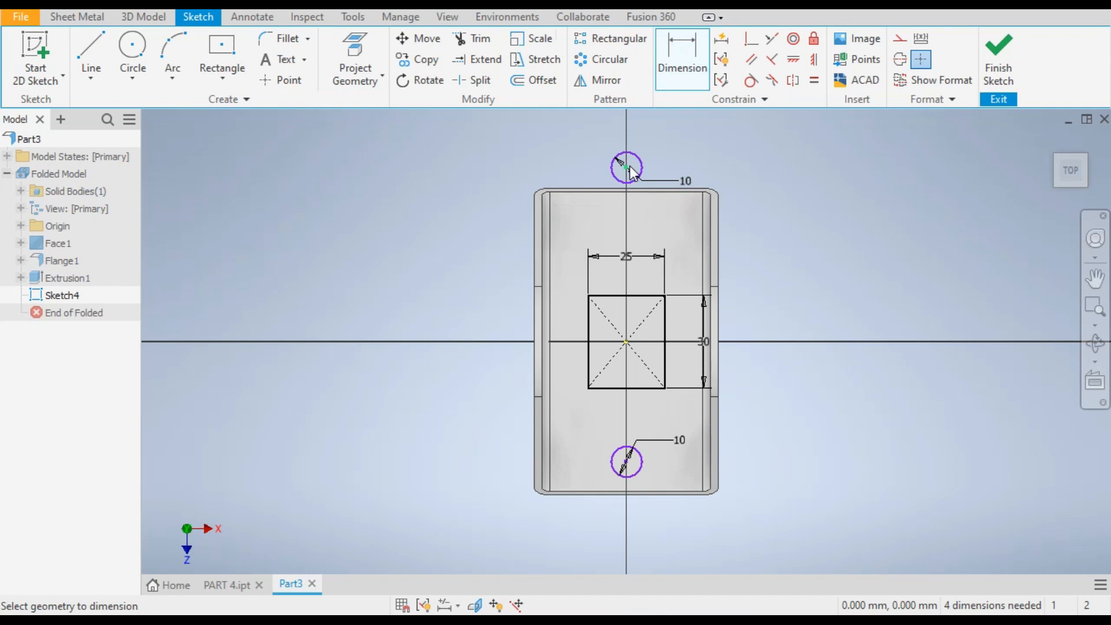
left_click(626, 342)
left_click(627, 168)
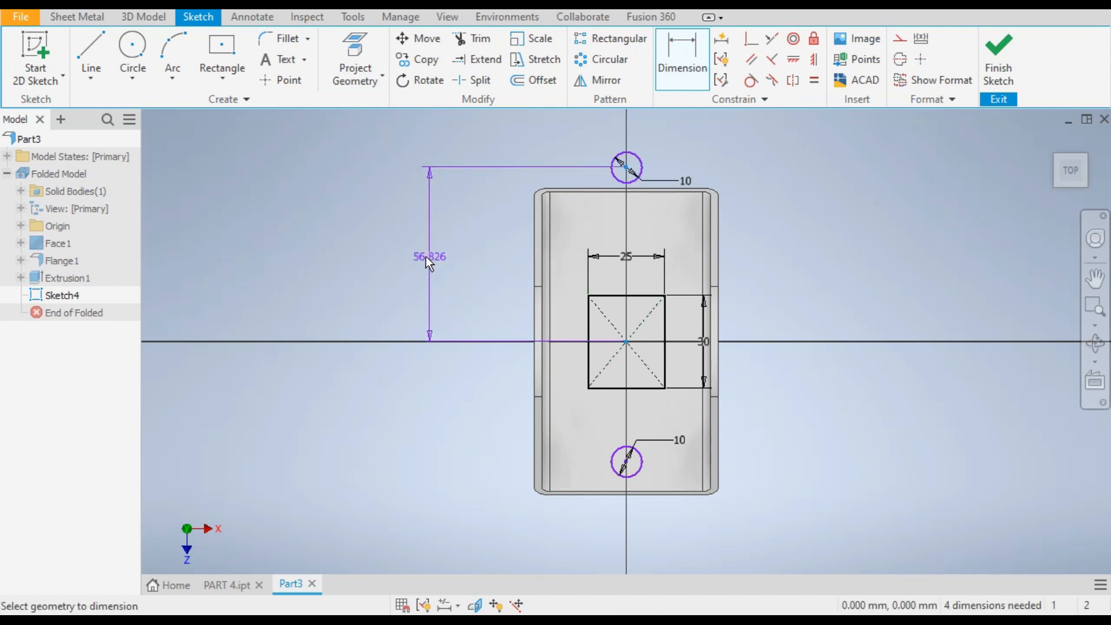
left_click(426, 256)
type("75/2")
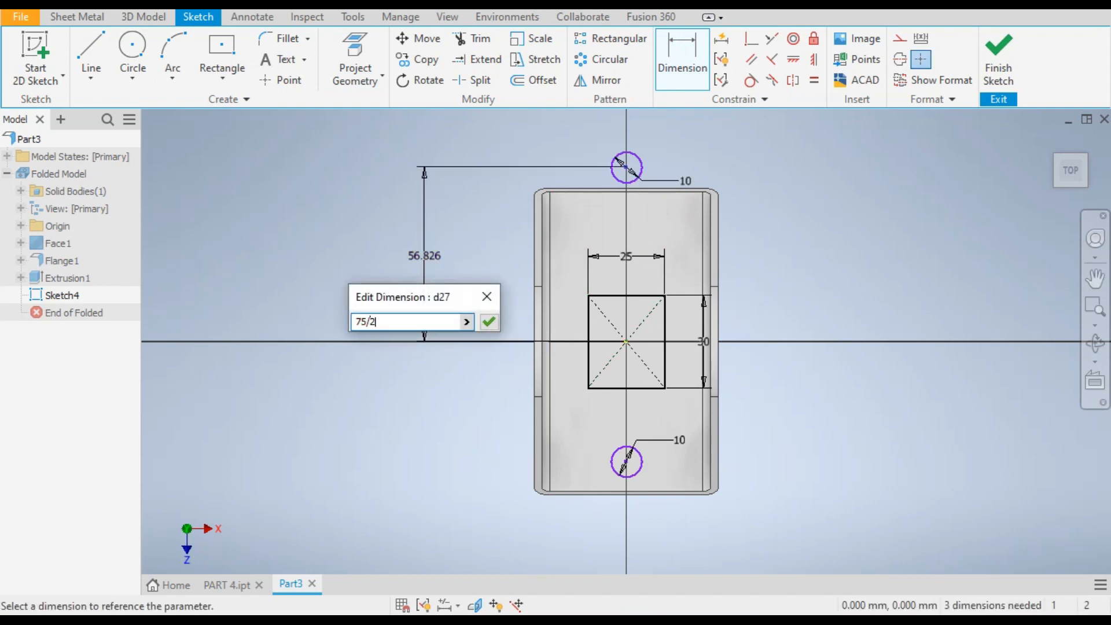
key("Return")
Dimension the vertical distance from the origin to the lower circle's centre as 75/2 mm.
left_click(626, 461)
left_click(627, 342)
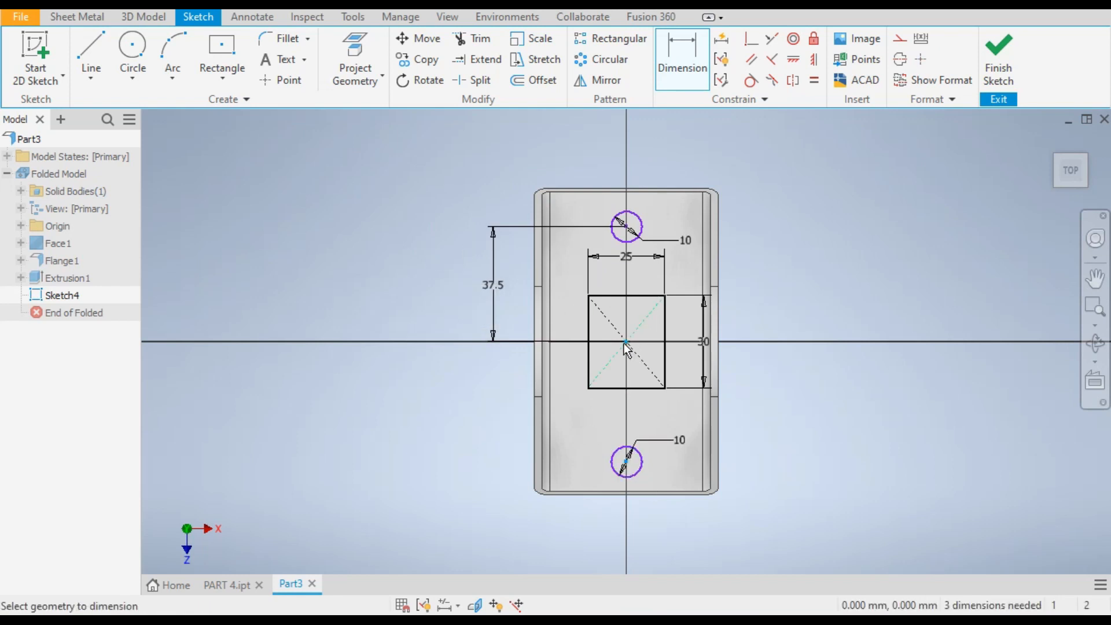
left_click(484, 425)
type("75/2")
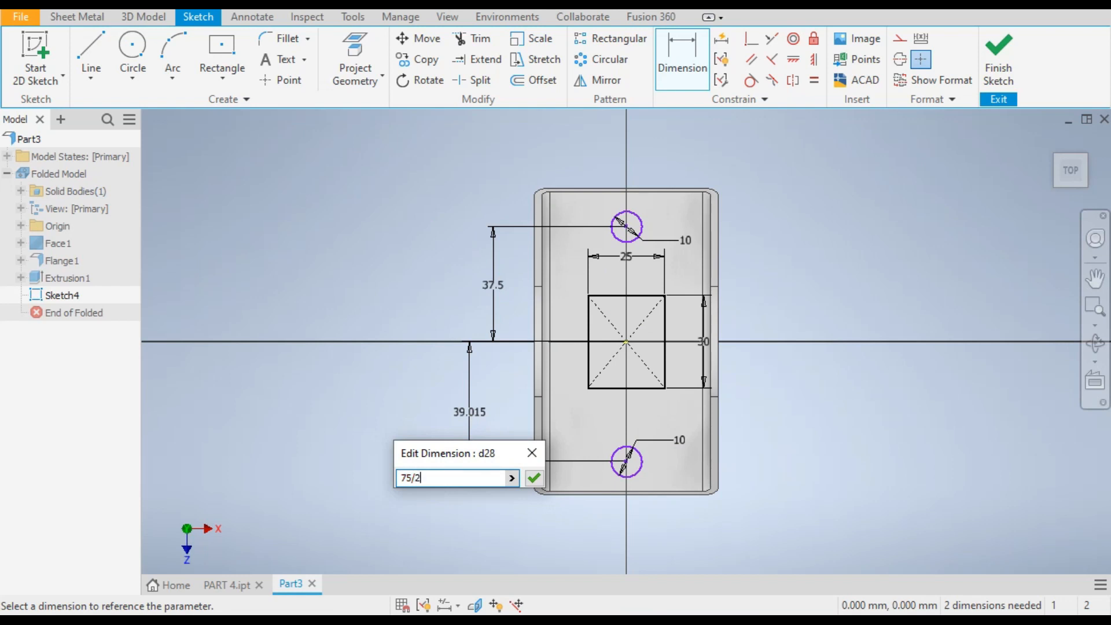
key("Return")
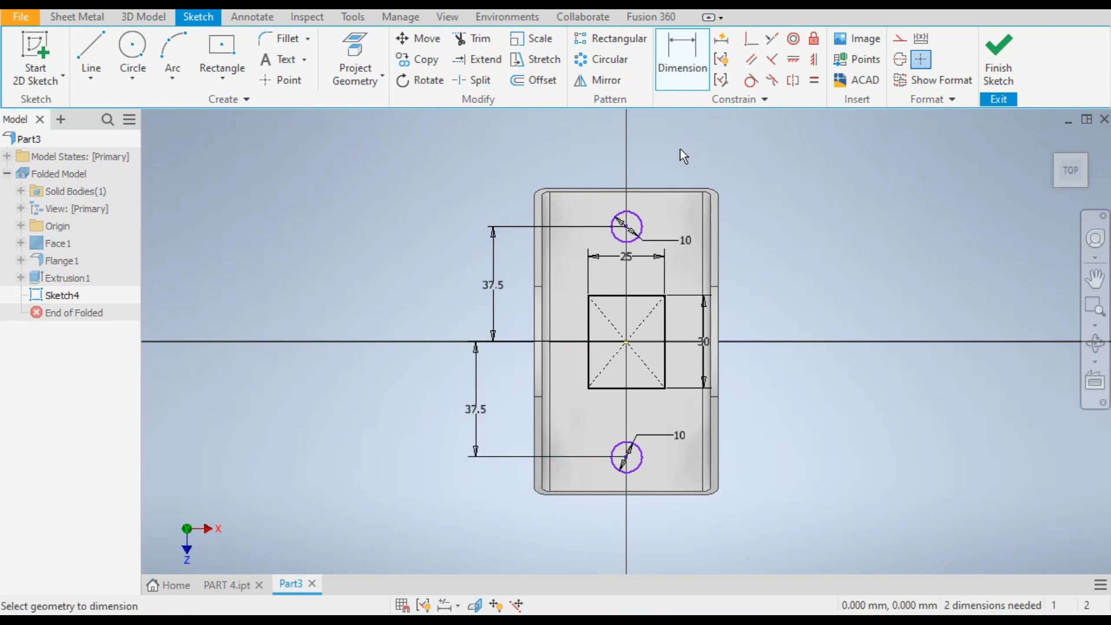
Constrain the centres of the upper and lower circles vertically to the origin.
right_click(751, 192)
left_click(809, 193)
left_click_drag(632, 231, 670, 230)
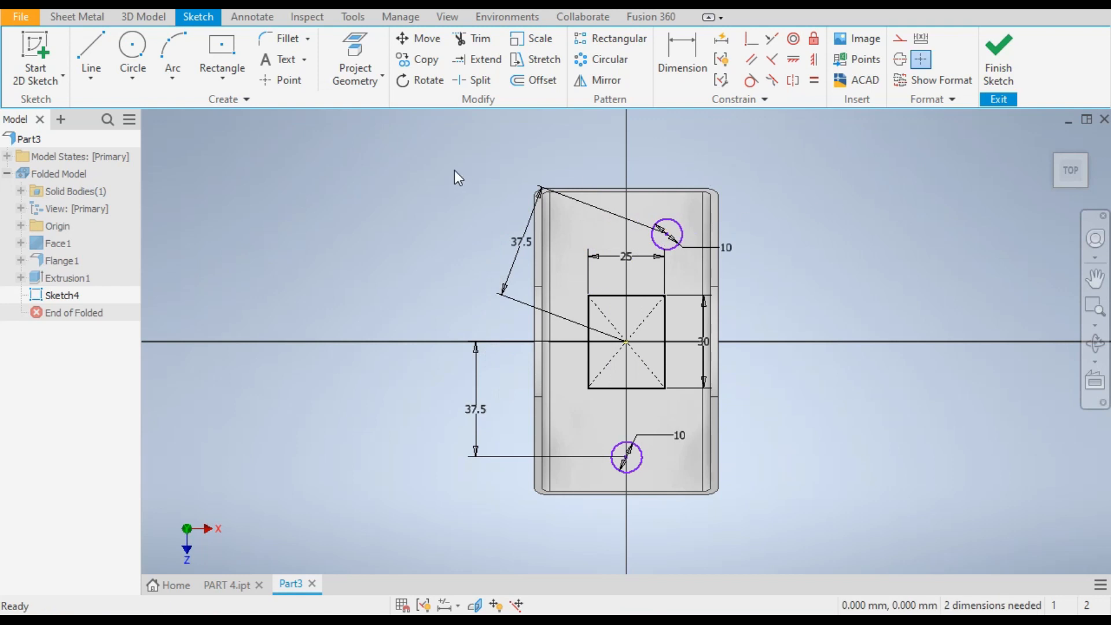
left_click(811, 64)
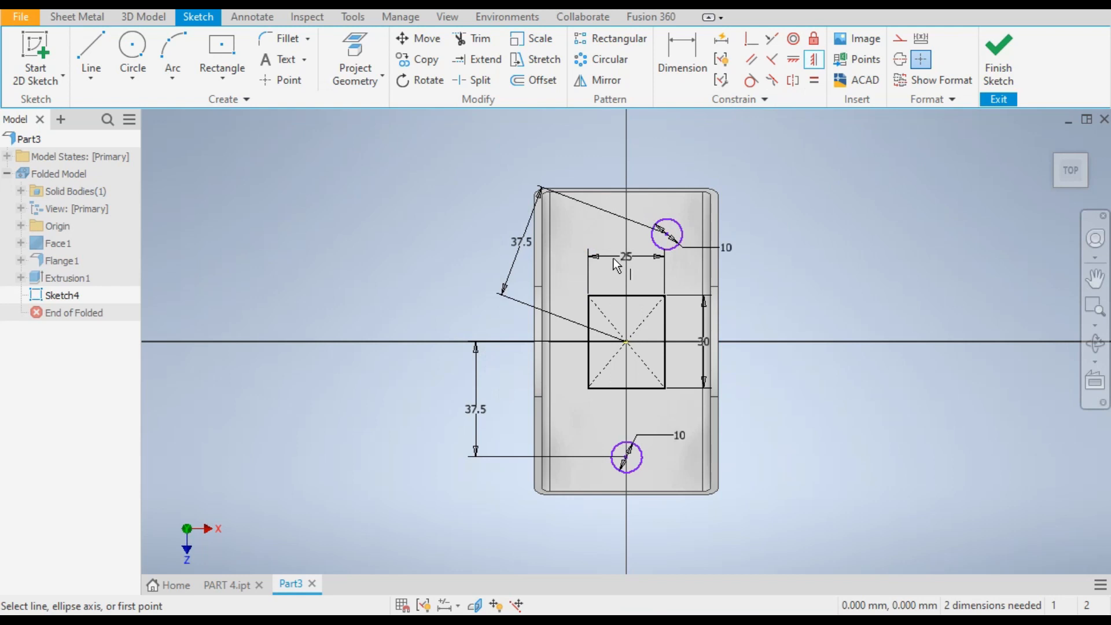
left_click(625, 342)
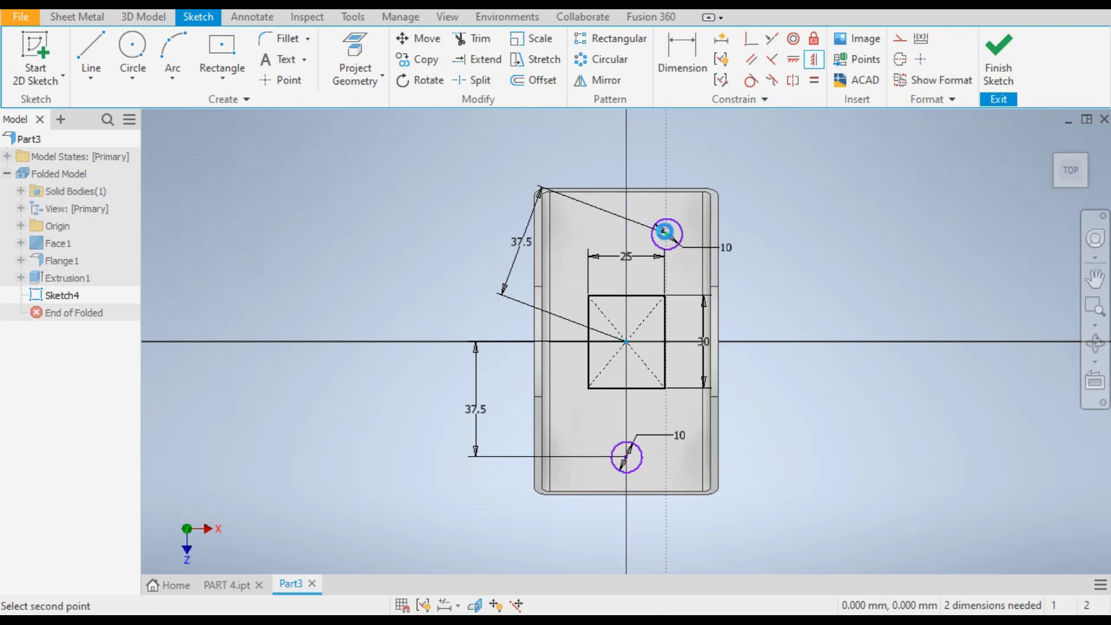
left_click(665, 232)
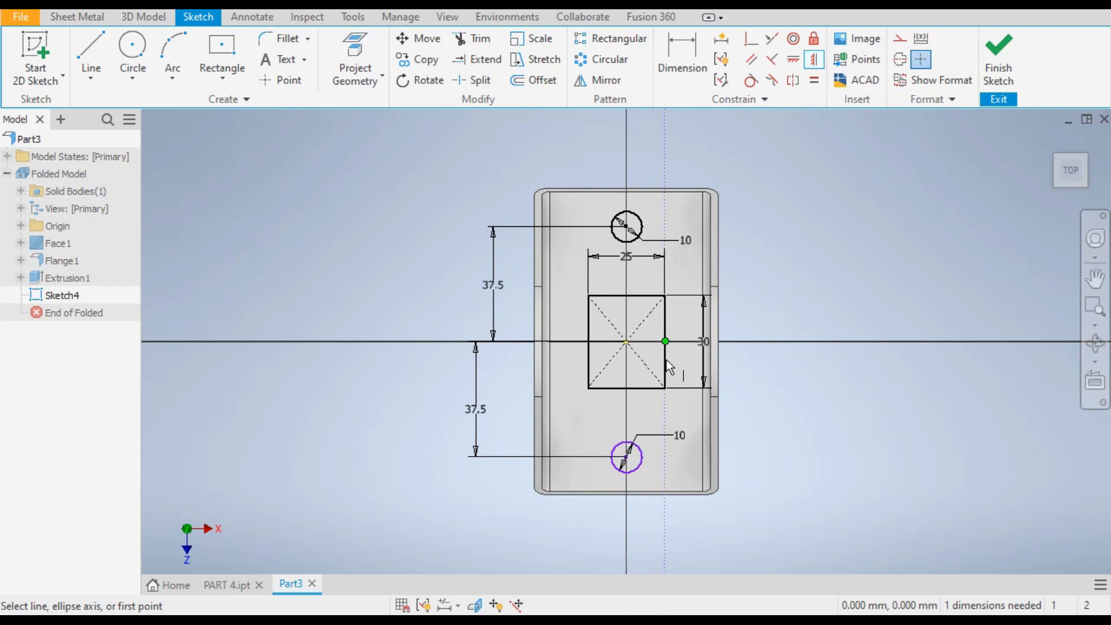
left_click(626, 459)
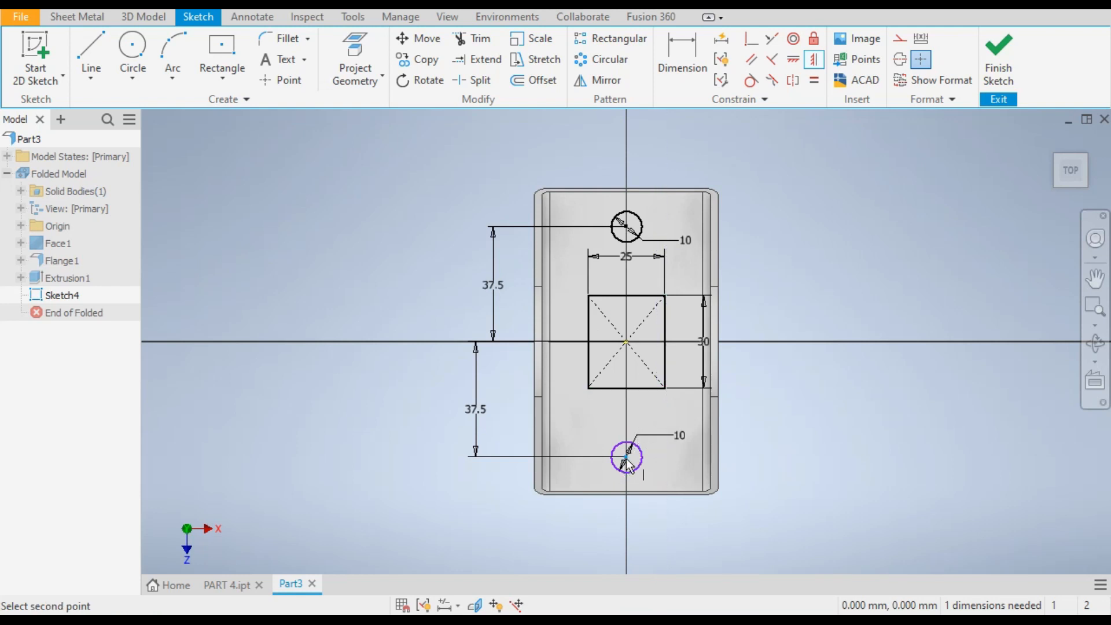
left_click(626, 341)
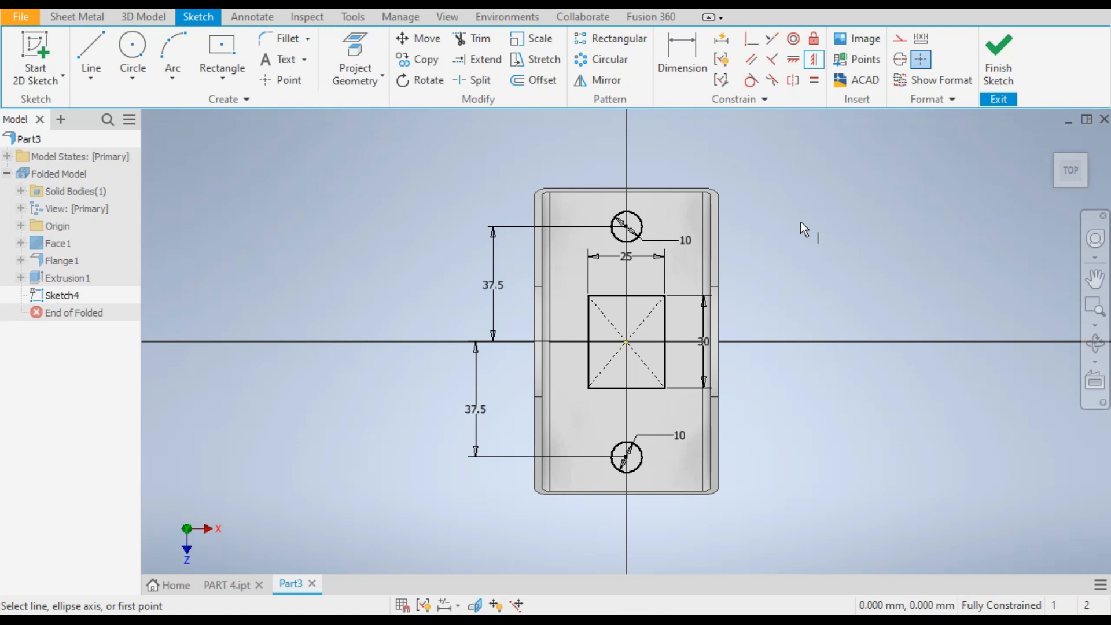
Finish the sketch and cut the rectangle and both circles through the base using the sheet metal Cut with distance Thickness.
left_click(998, 46)
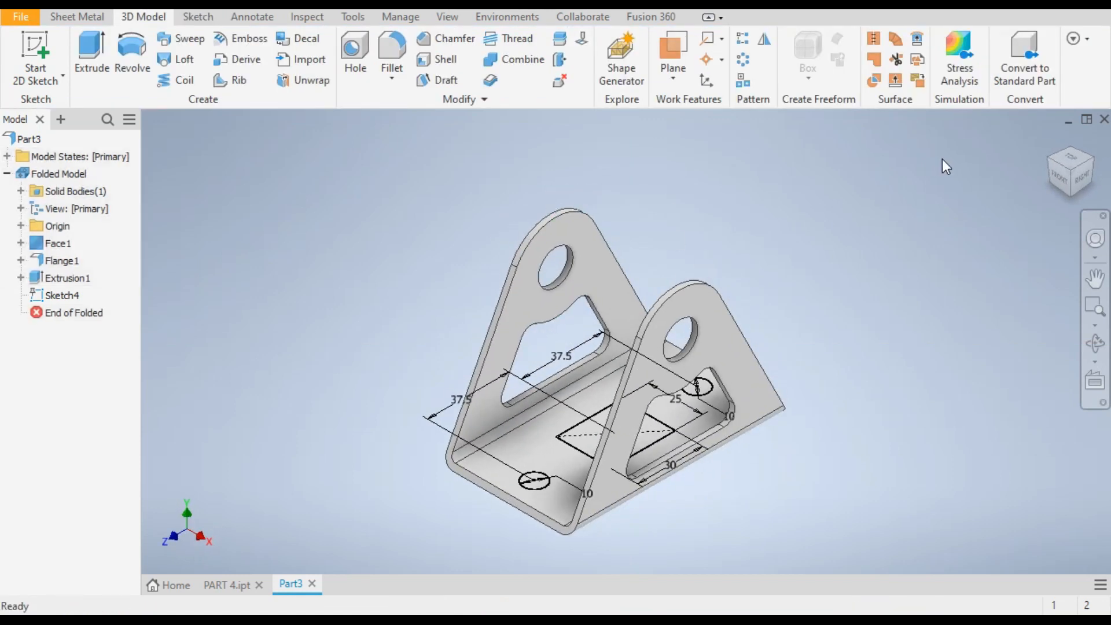
left_click(1071, 160)
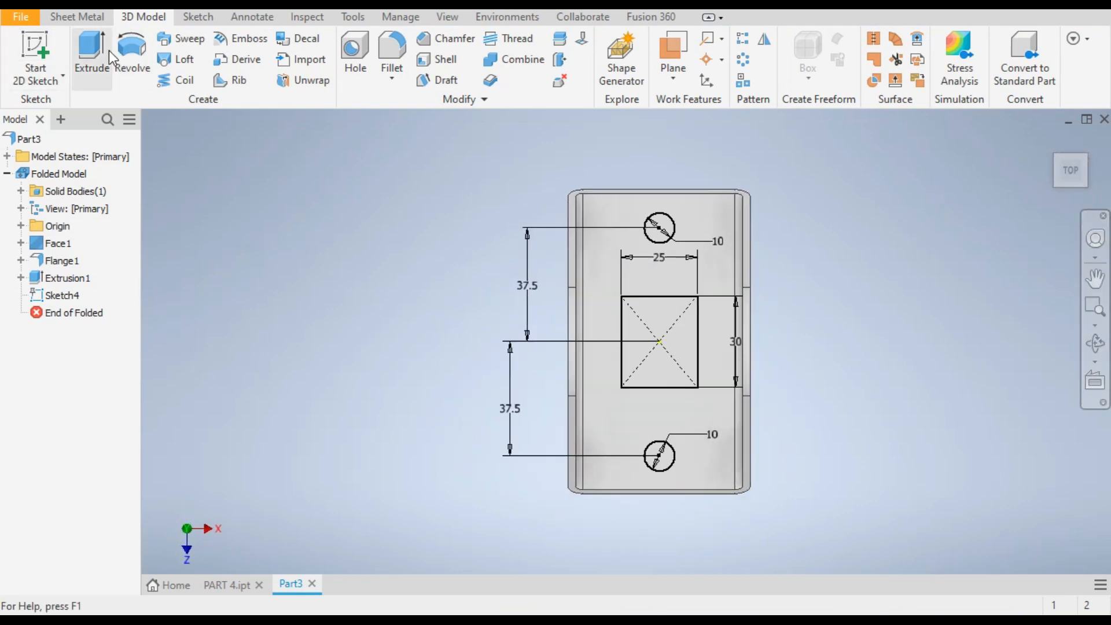
left_click(82, 17)
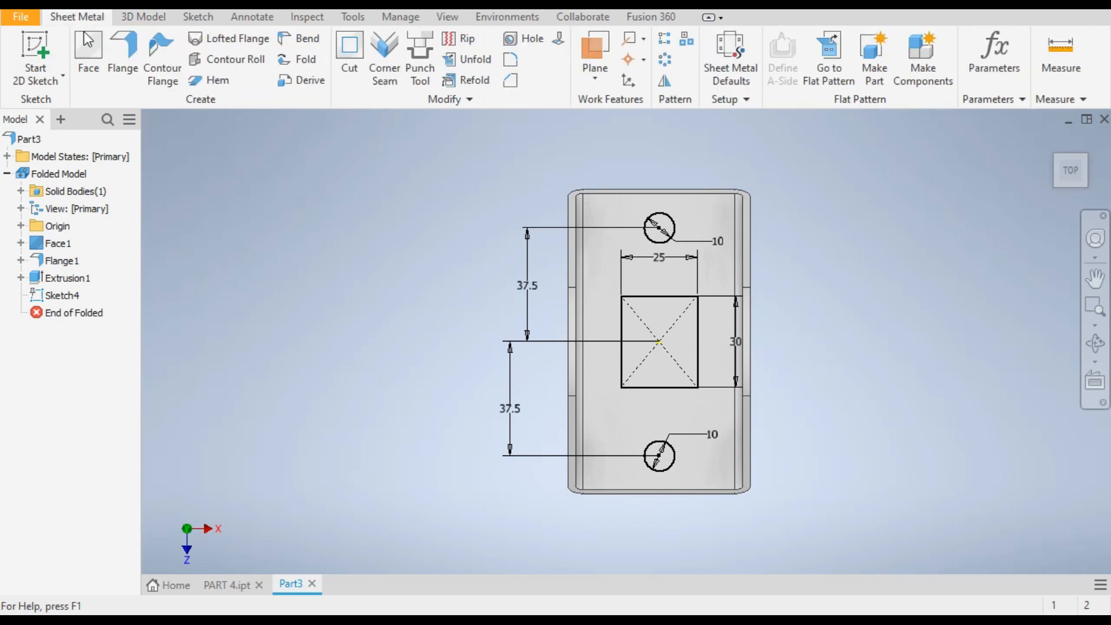
left_click(350, 52)
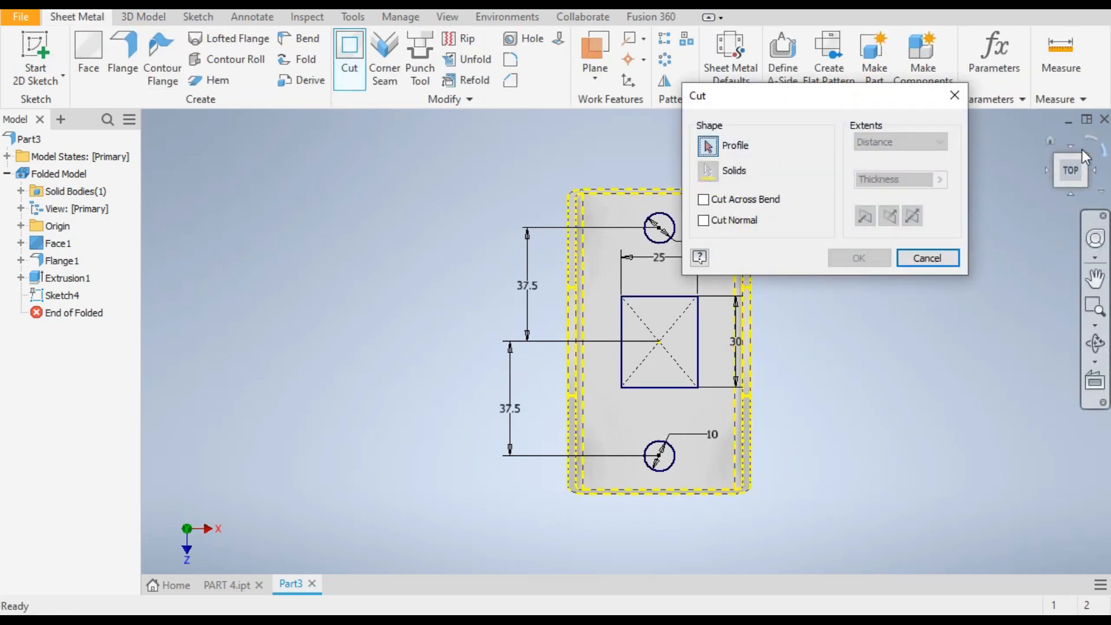
left_click(1051, 139)
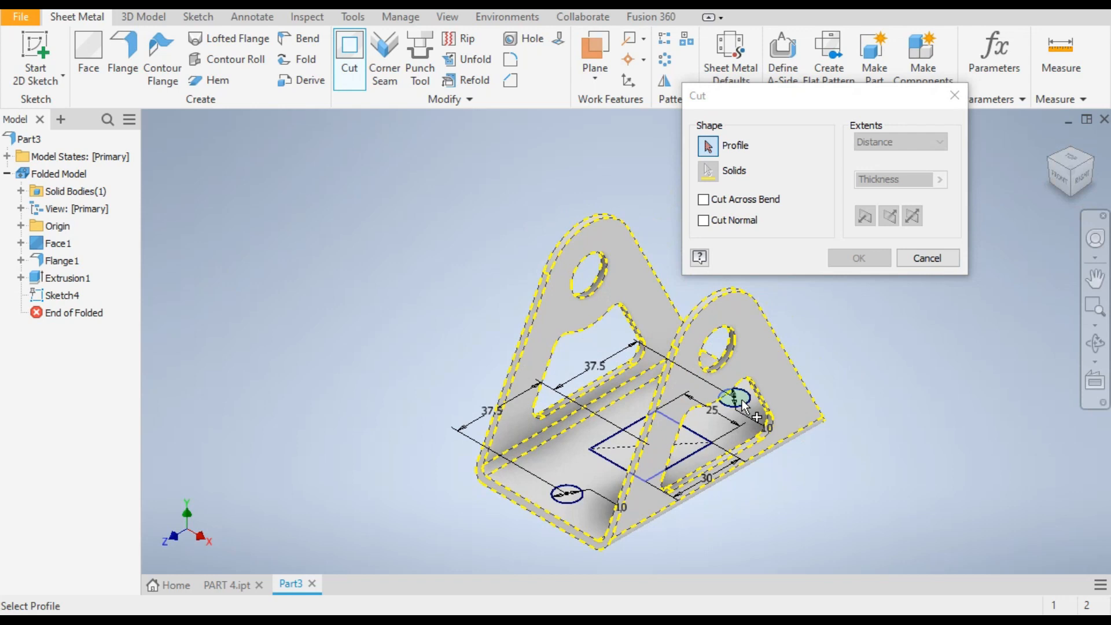
left_click(742, 402)
left_click(692, 450)
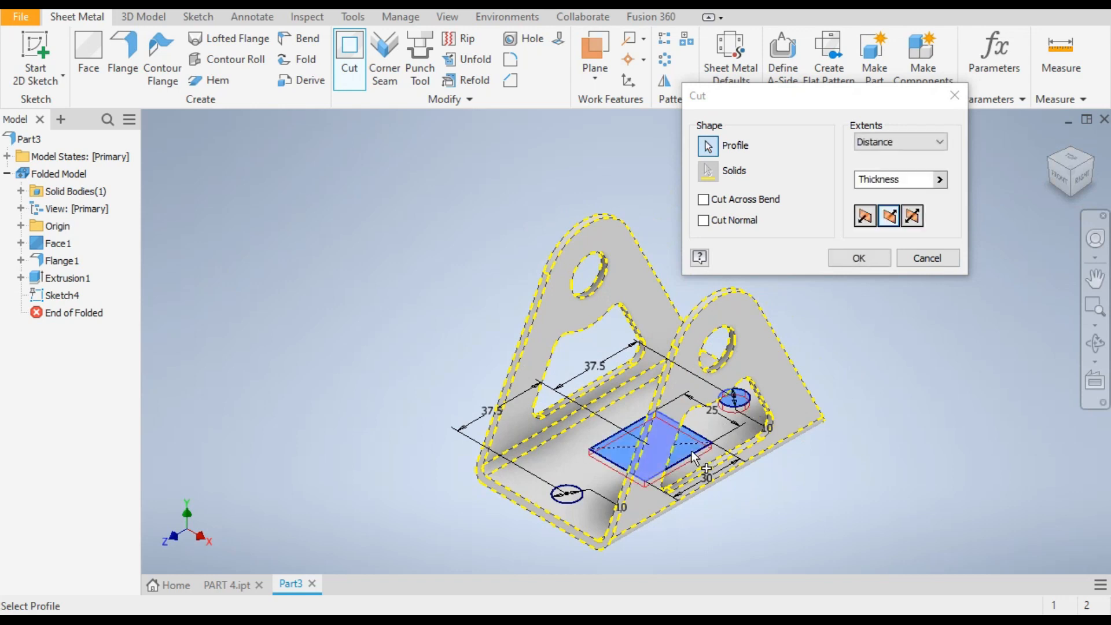
left_click(572, 505)
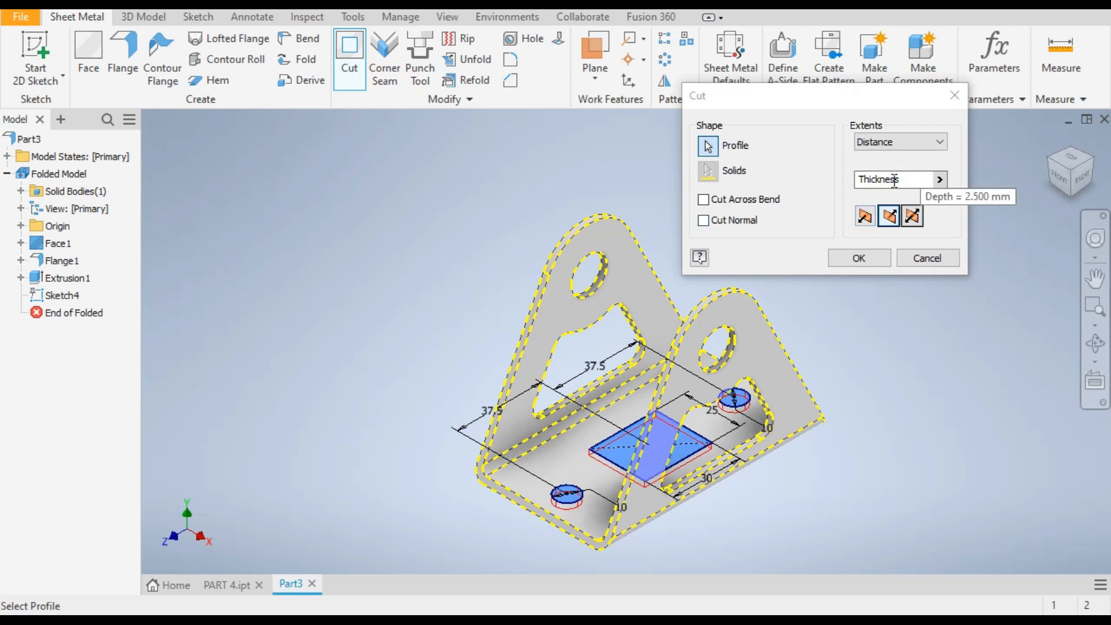
left_click(856, 254)
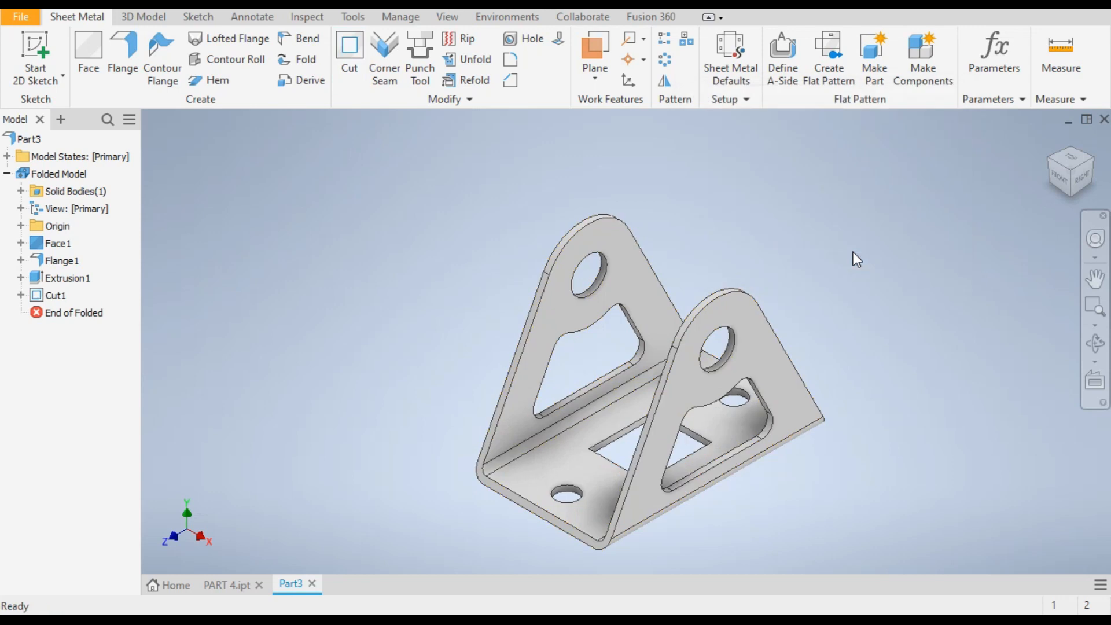
Reopen the cut's sketch, fillet all four corners of the rectangle with a 5 mm radius, and finish the sketch.
left_click(1071, 162)
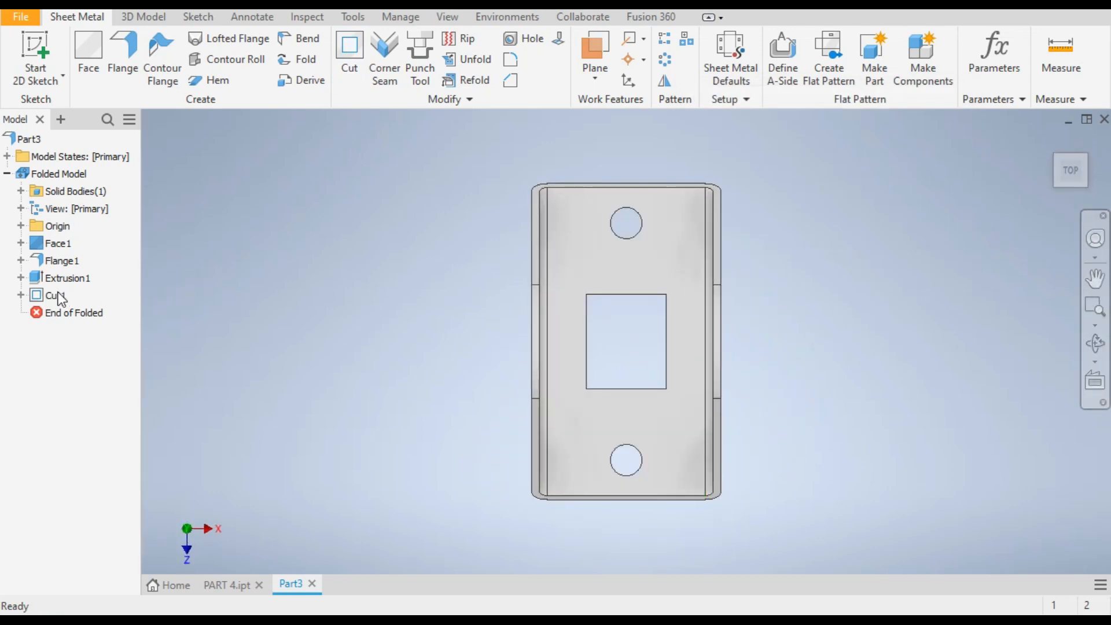
left_click(19, 297)
double_click(53, 311)
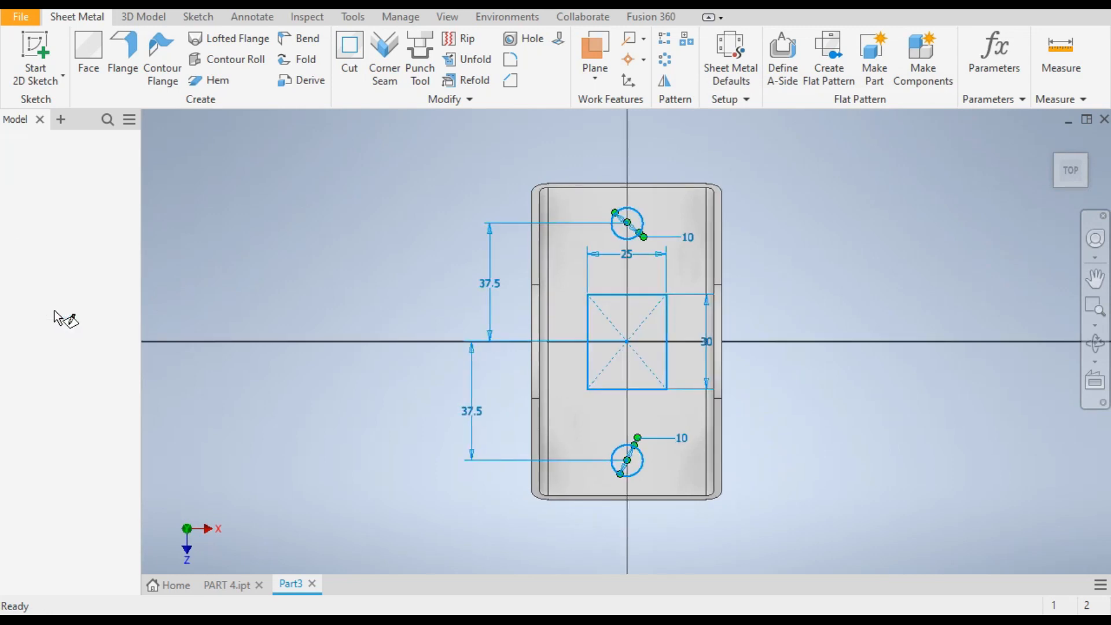
left_click(284, 42)
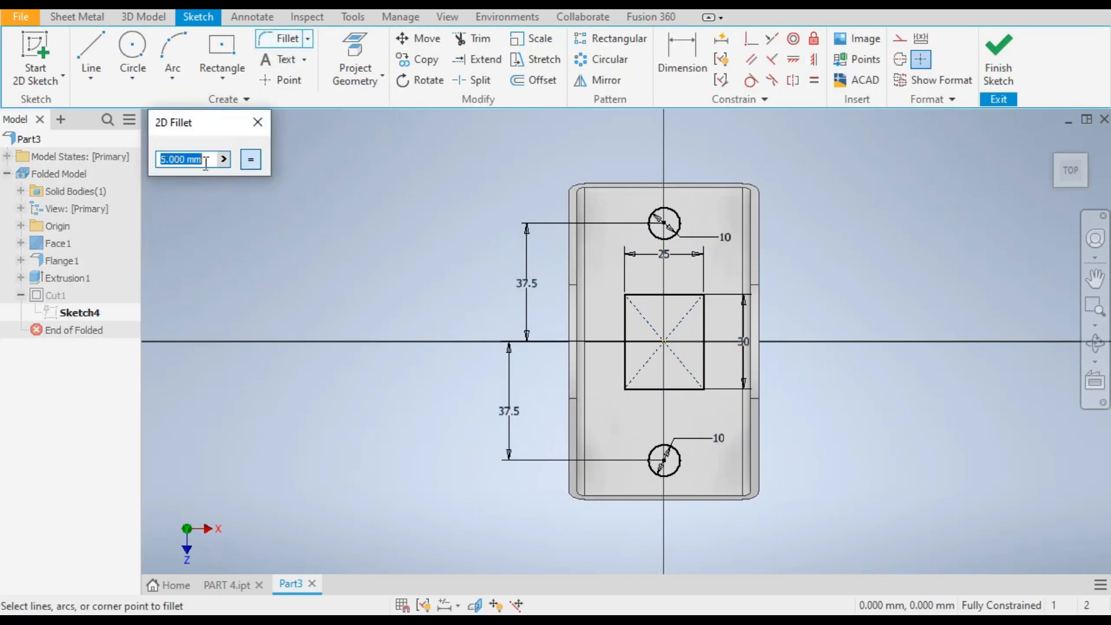
left_click(640, 294)
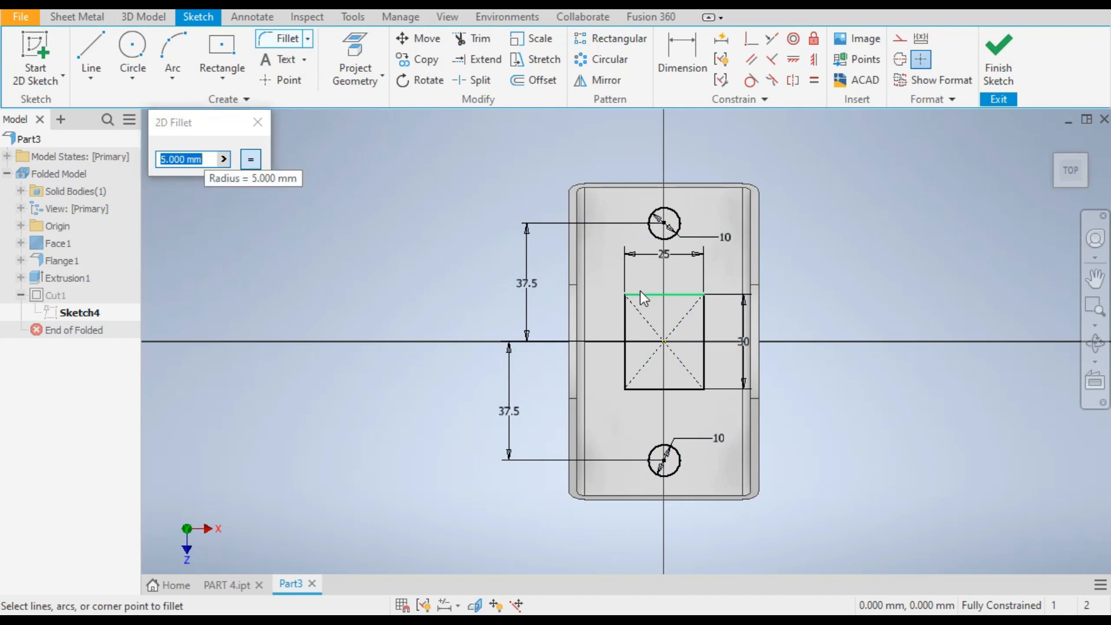
left_click(625, 320)
left_click(648, 388)
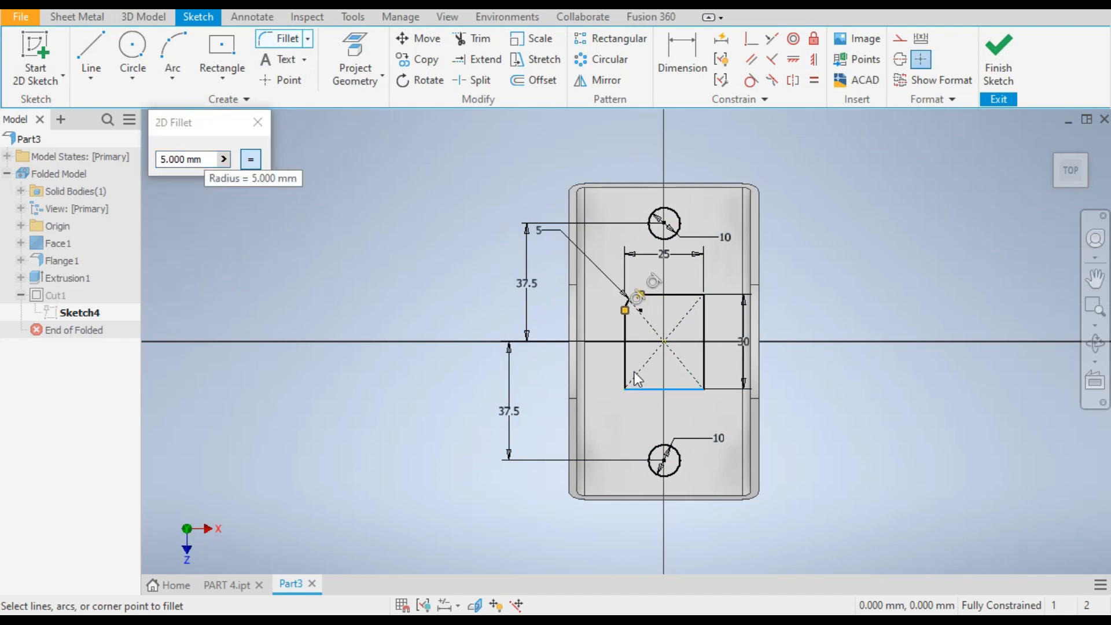
left_click(627, 371)
left_click(704, 357)
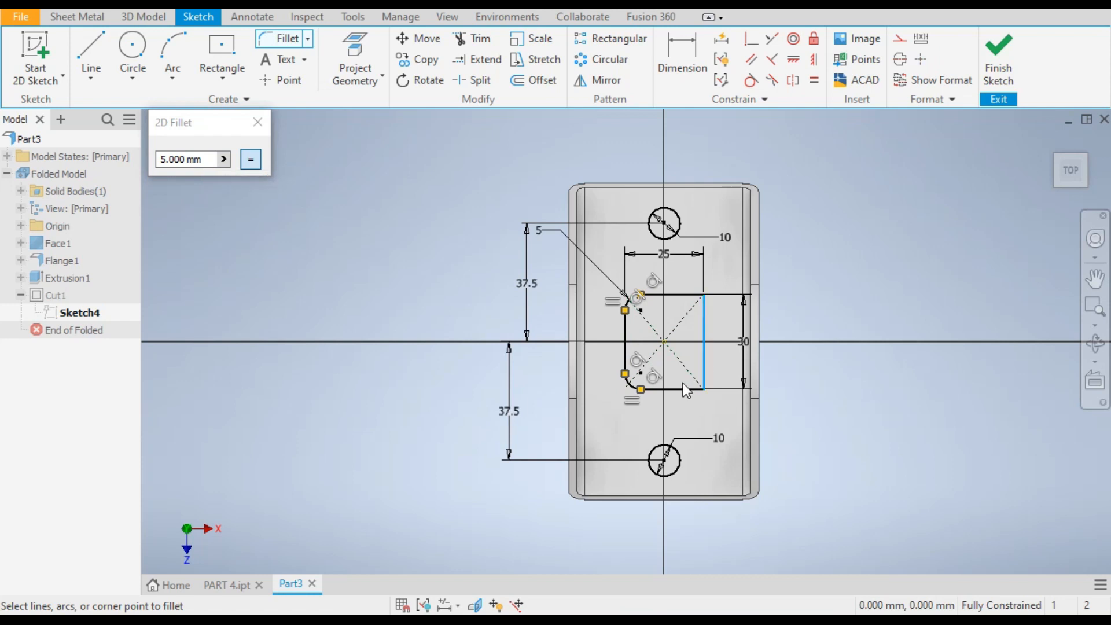
left_click(683, 389)
left_click(684, 297)
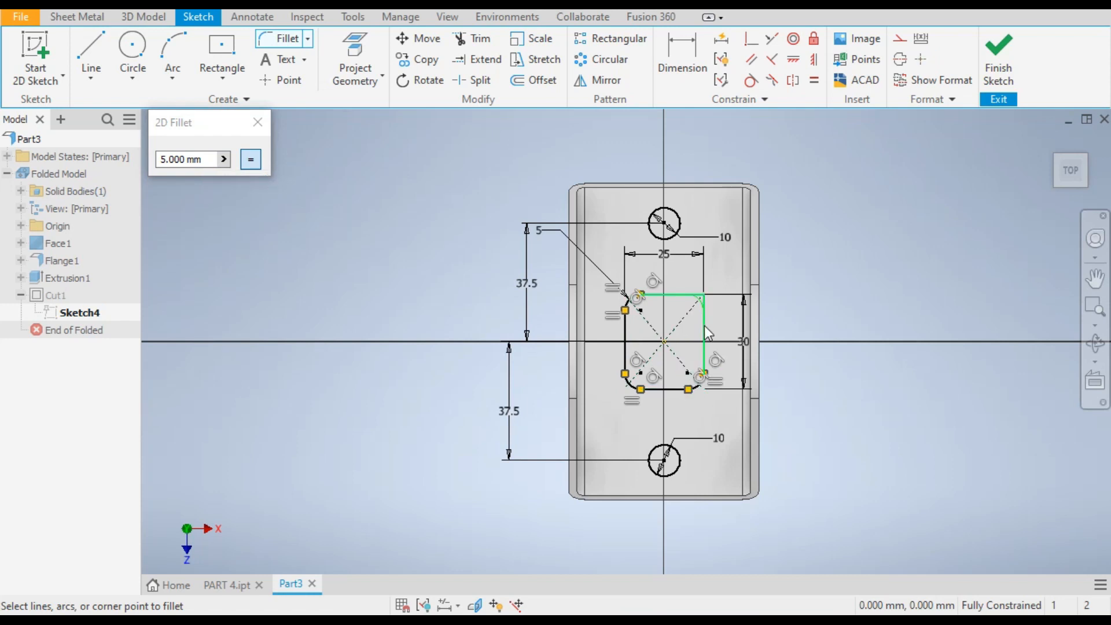
left_click(703, 307)
left_click(257, 122)
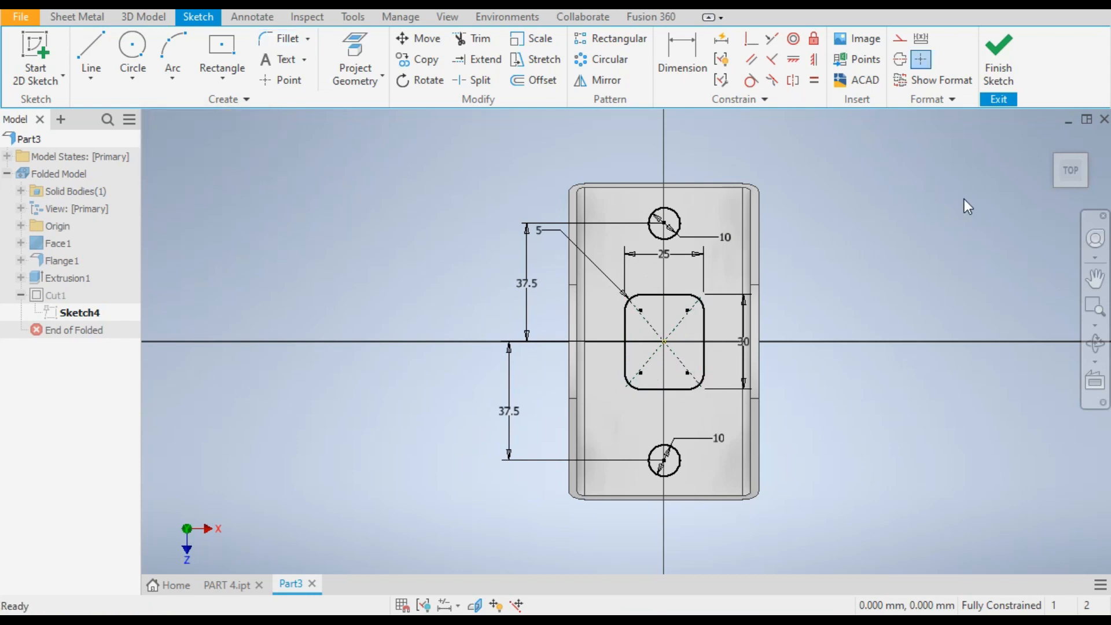
left_click(999, 66)
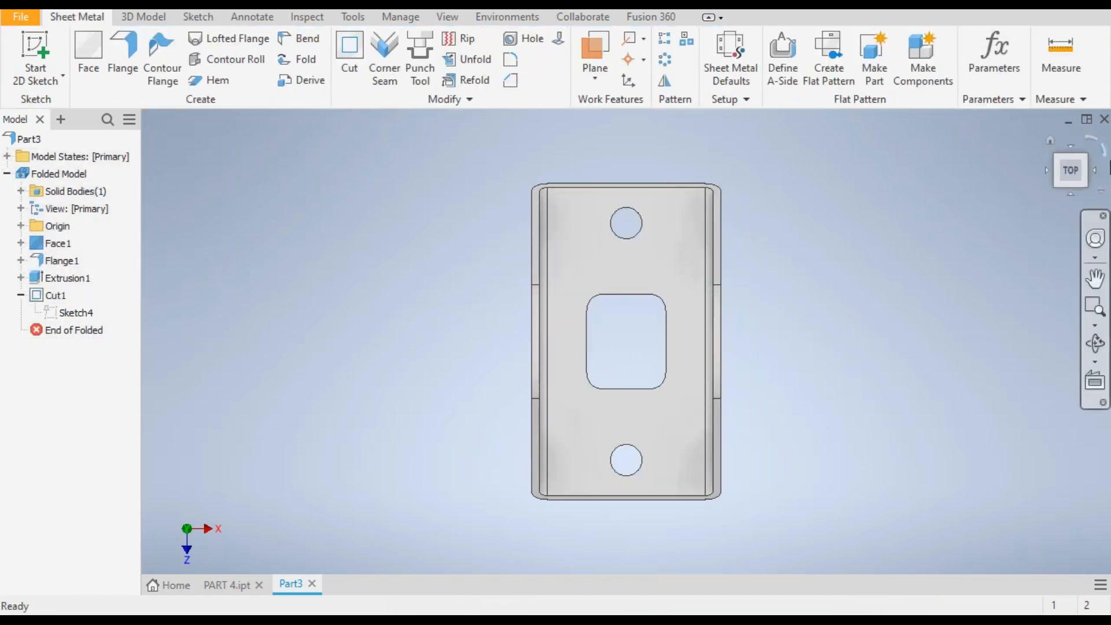
Create the bracket's flat pattern and return to the folded part.
left_click(1051, 140)
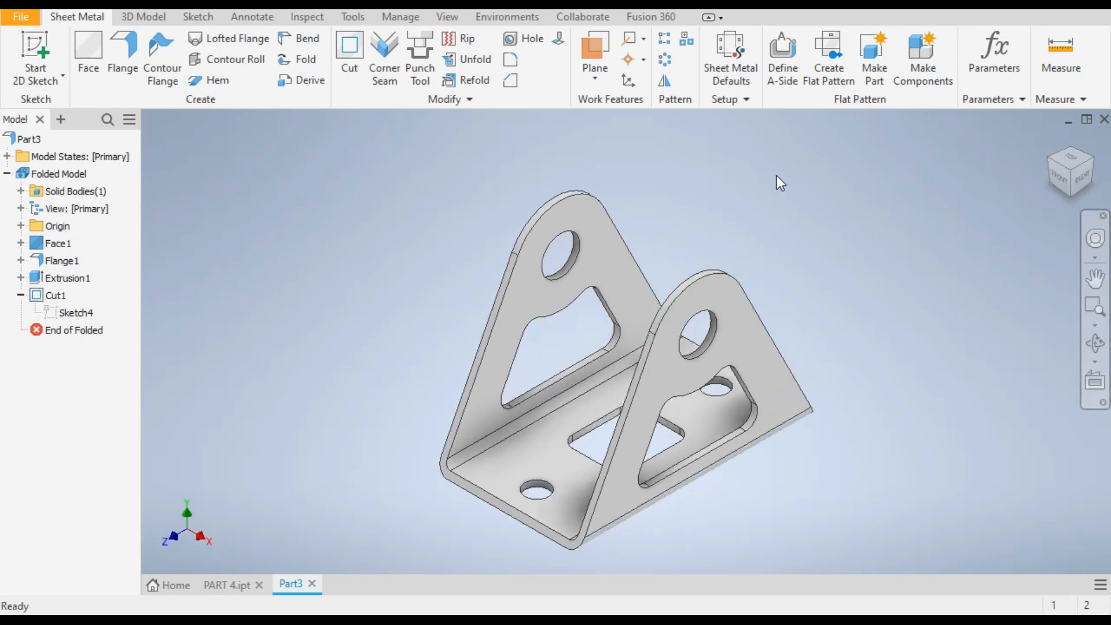
left_click(837, 83)
left_click(838, 83)
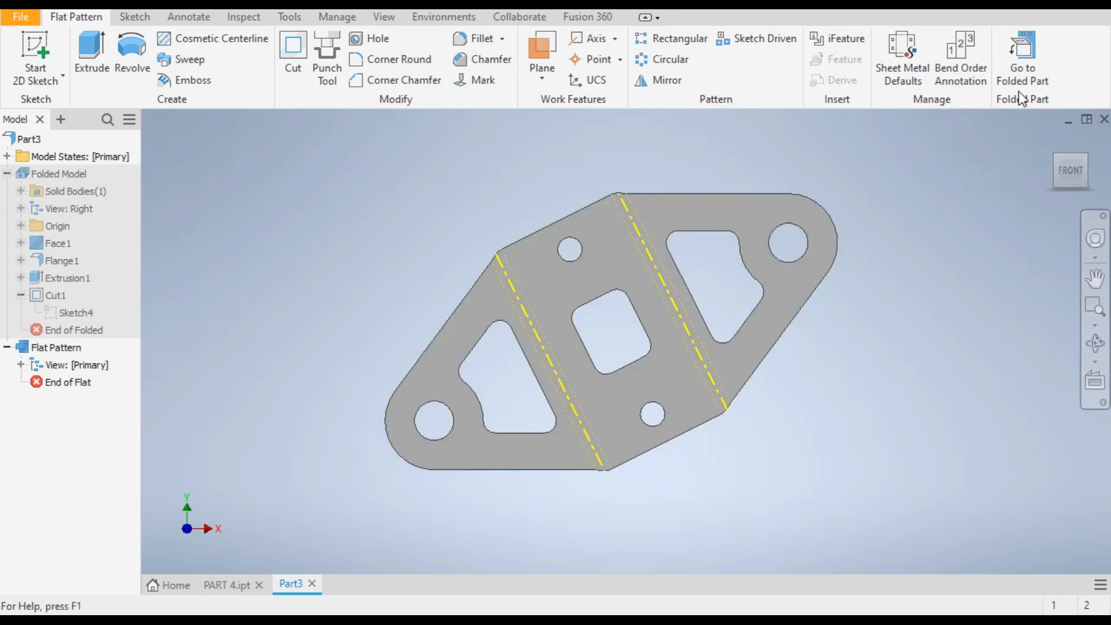
left_click(1026, 75)
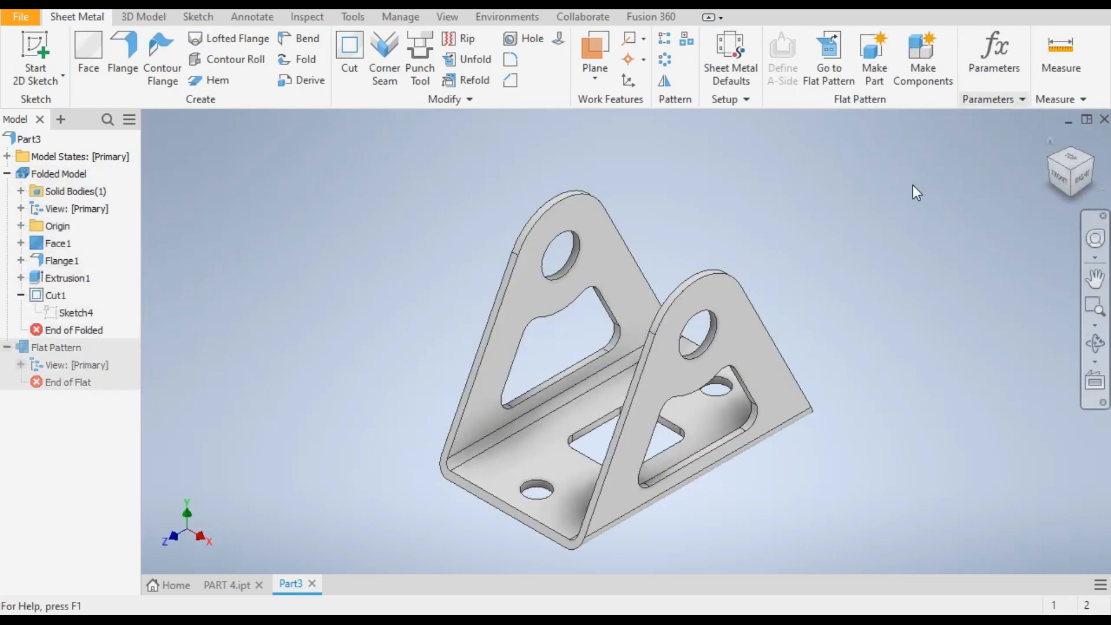
scroll(590, 365, "down", 3)
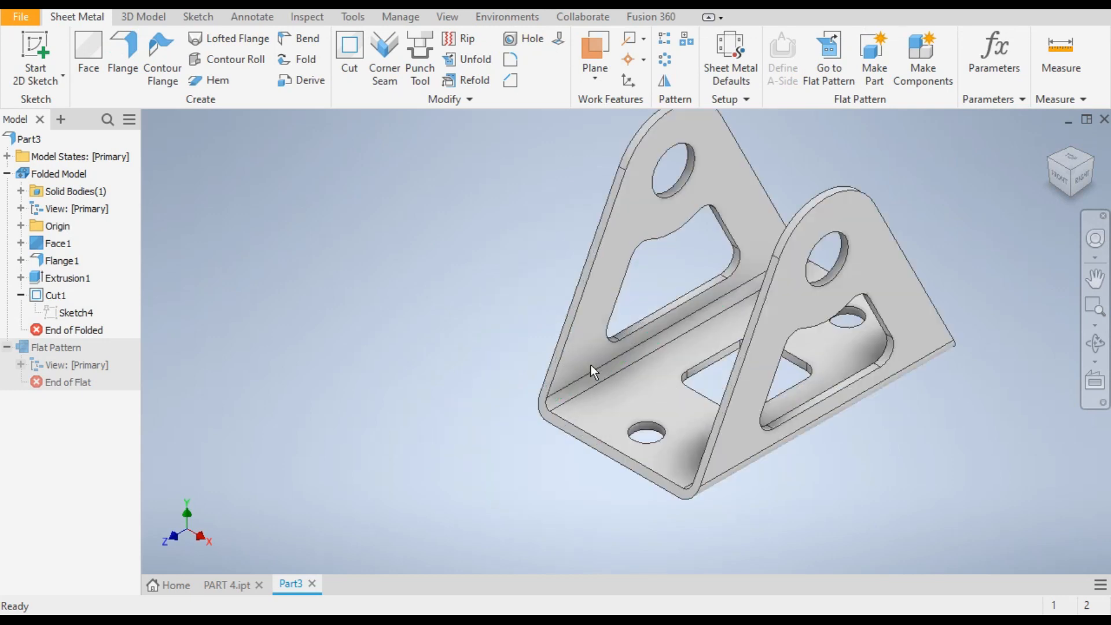
scroll(590, 398, "up", 3)
scroll(763, 283, "down", 3)
scroll(797, 259, "up", 3)
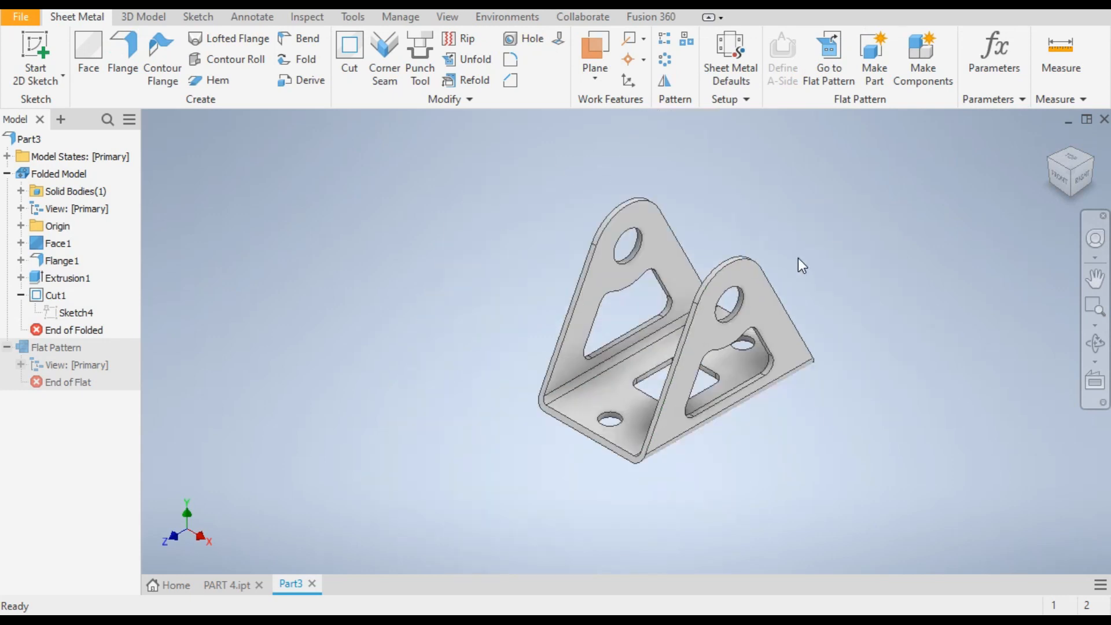